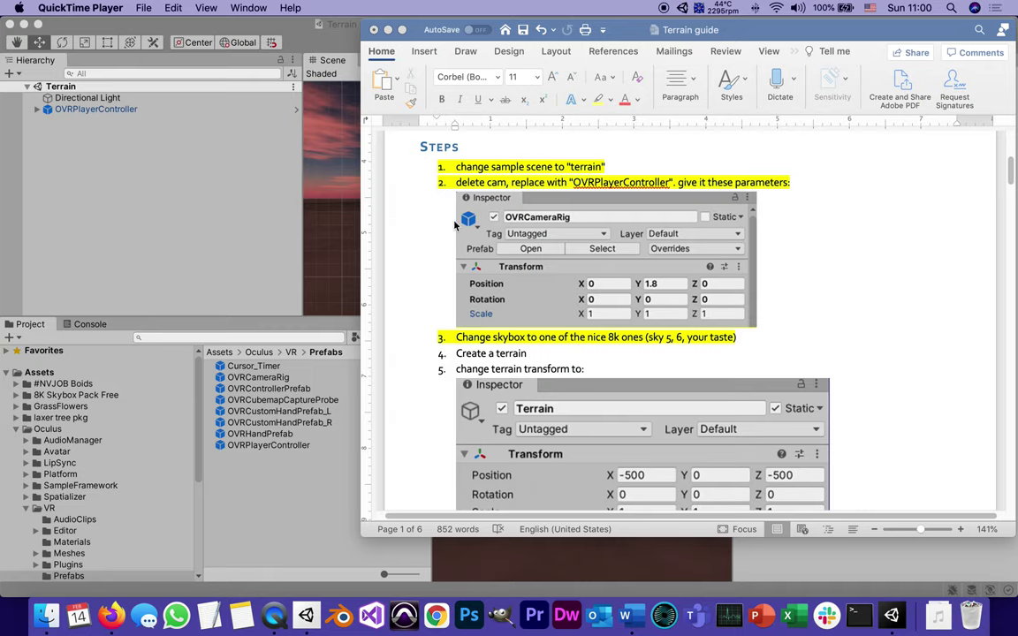
# Scroll through the Terrain guide in Word to review the terrain-creation step
pyautogui.scroll(5, 450, 226)
pyautogui.scroll(4, 450, 226)
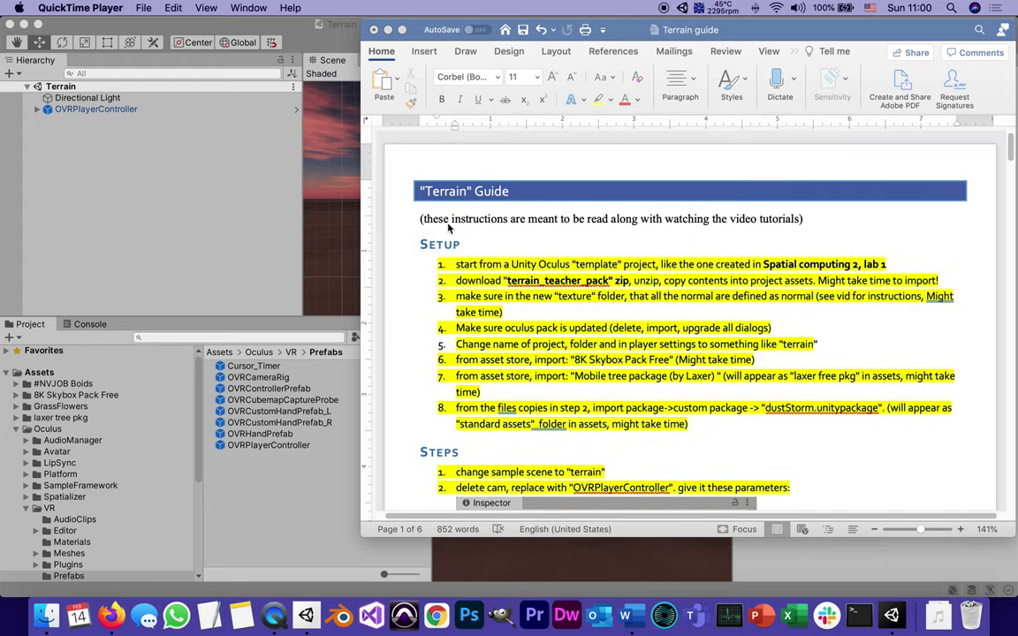
pyautogui.scroll(-10, 447, 228)
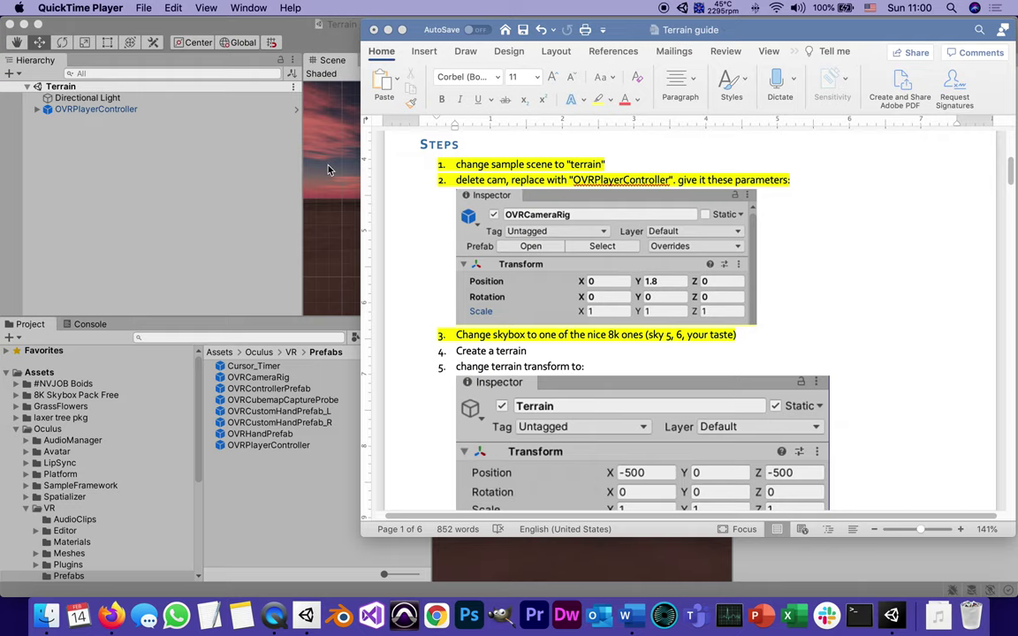
pyautogui.click(461, 350)
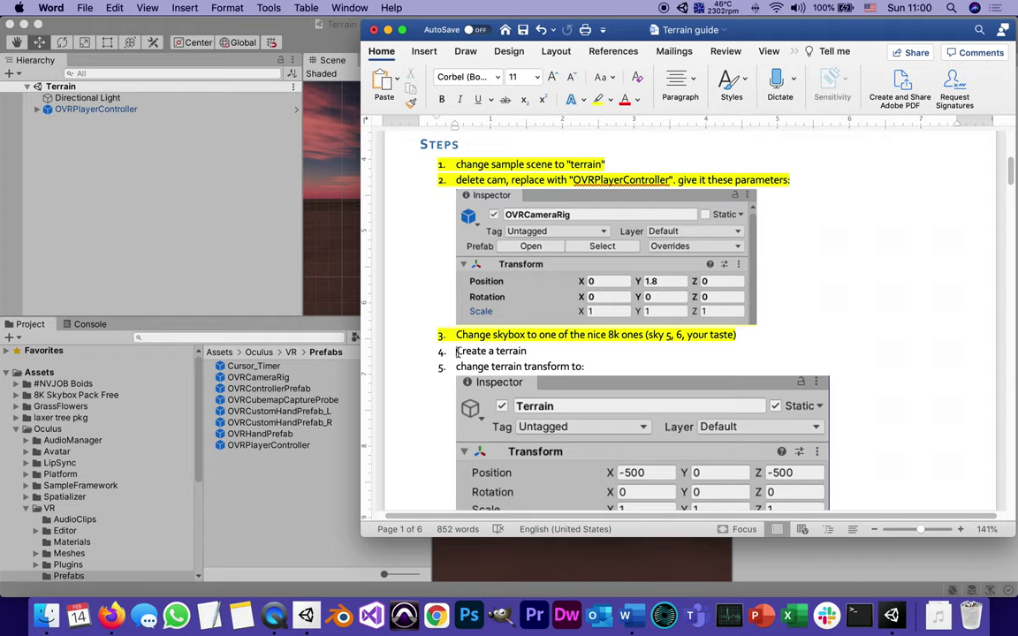
# Back in Unity, add a Terrain via GameObject > 3D Object > Terrain
pyautogui.click(138, 247)
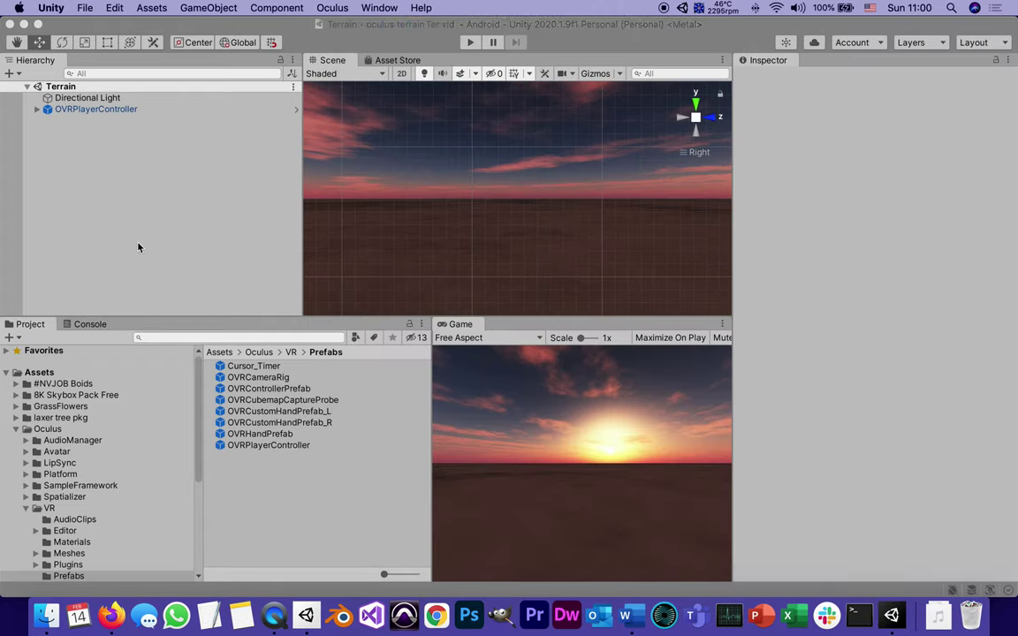
pyautogui.rightClick(72, 151)
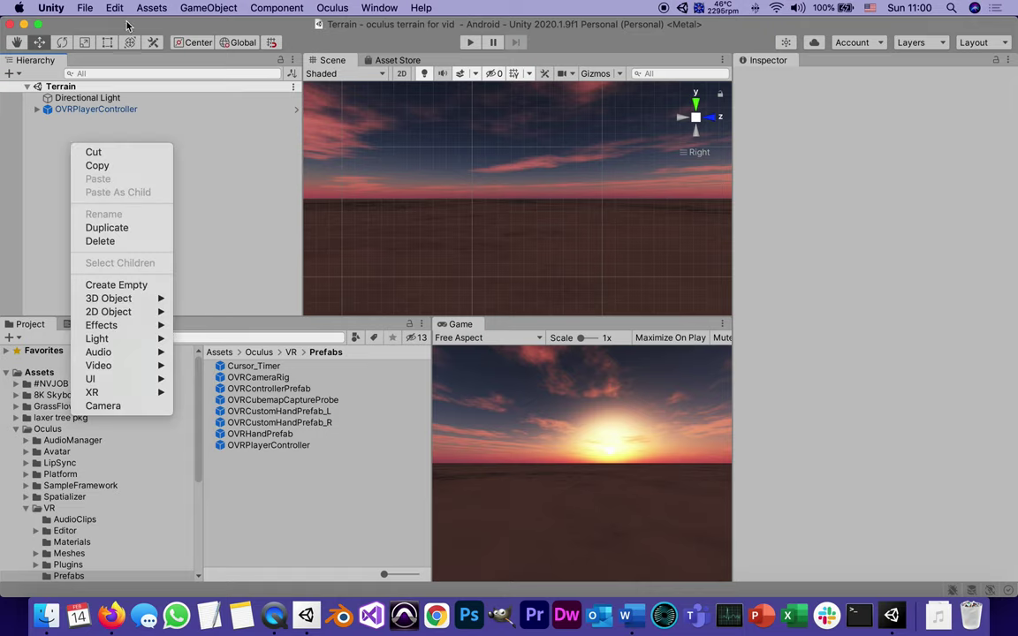
pyautogui.click(188, 7)
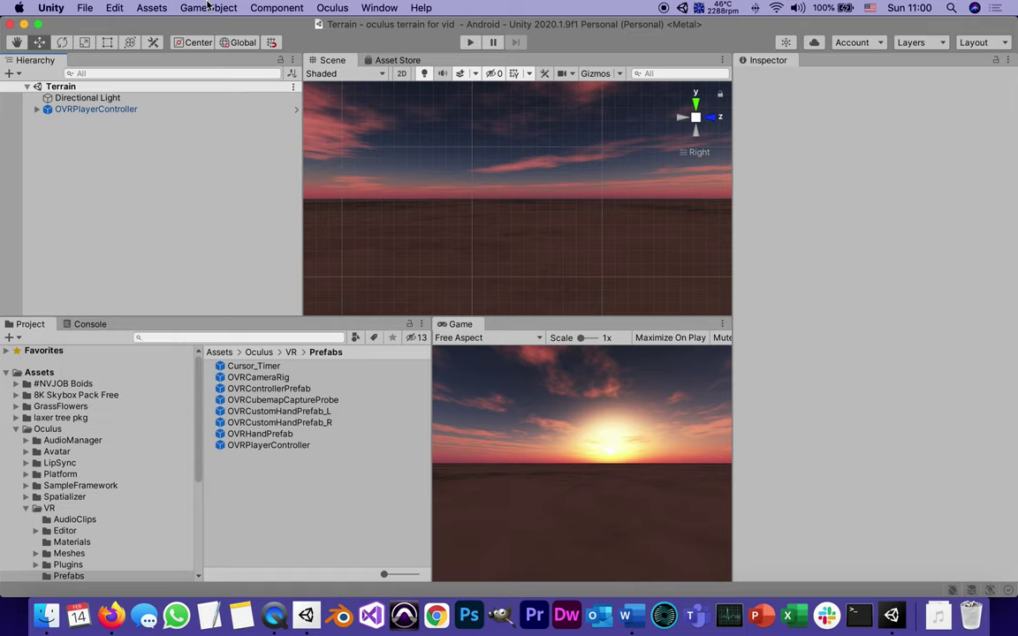
pyautogui.click(208, 7)
pyautogui.moveTo(212, 53)
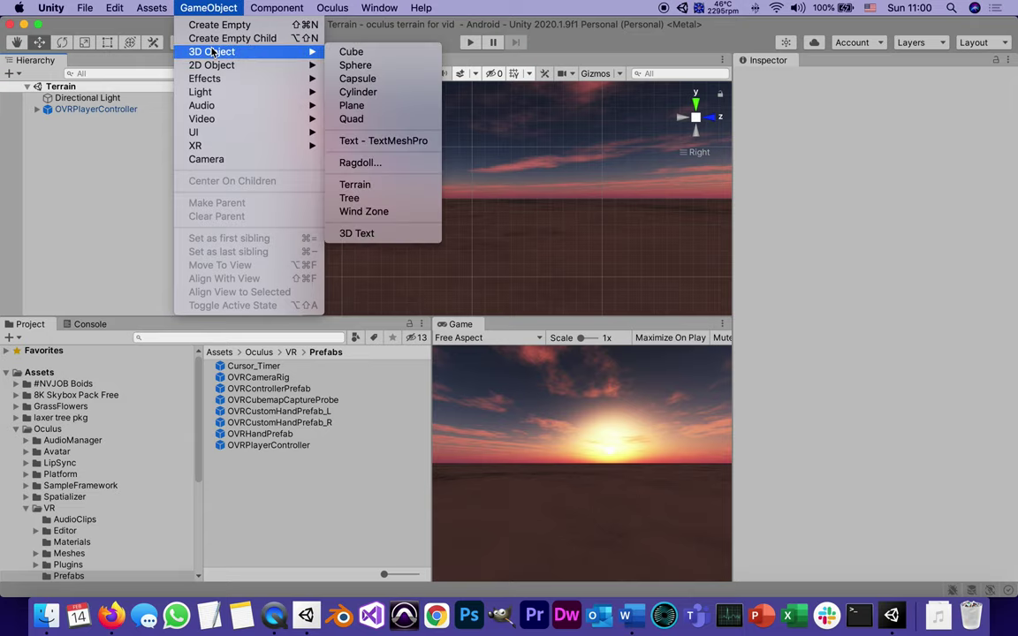
pyautogui.click(394, 187)
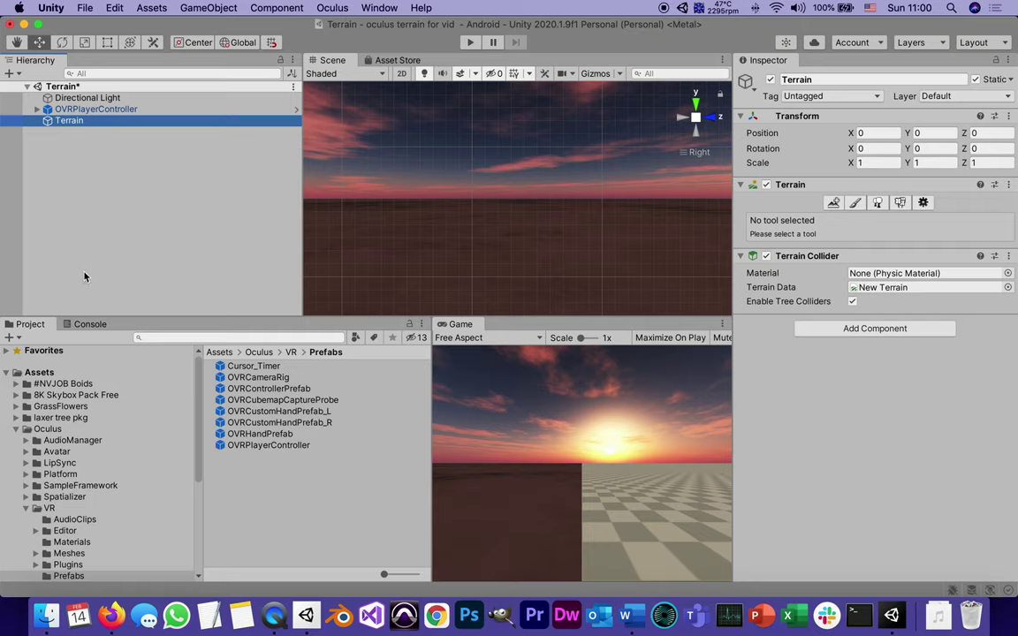
# Switch the Scene view to Top view, zoom out, and select the Terrain
pyautogui.click(697, 104)
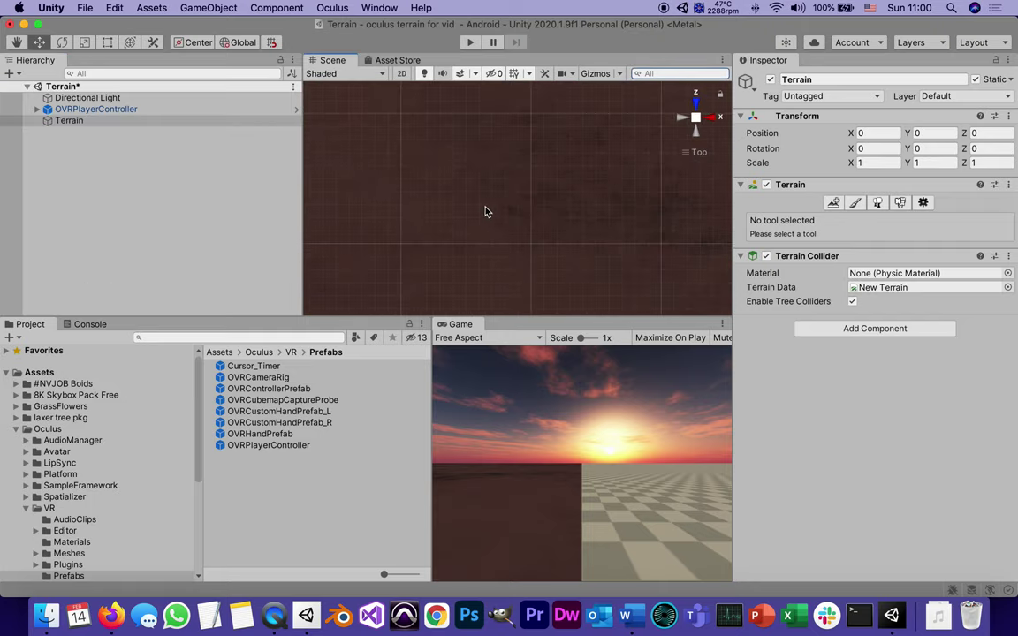
pyautogui.scroll(-5, 496, 215)
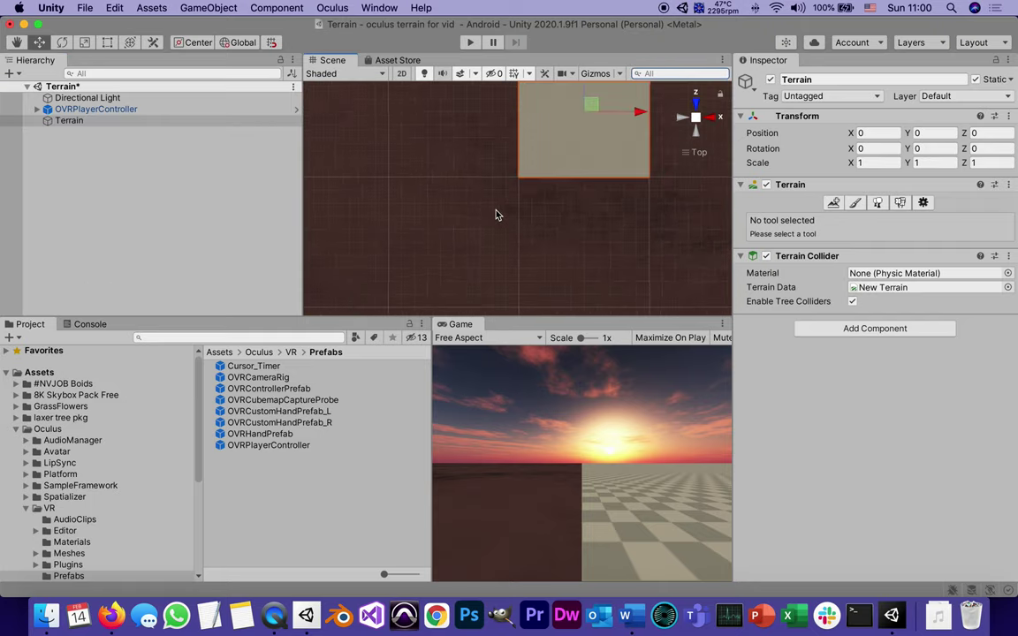
pyautogui.scroll(-1, 497, 214)
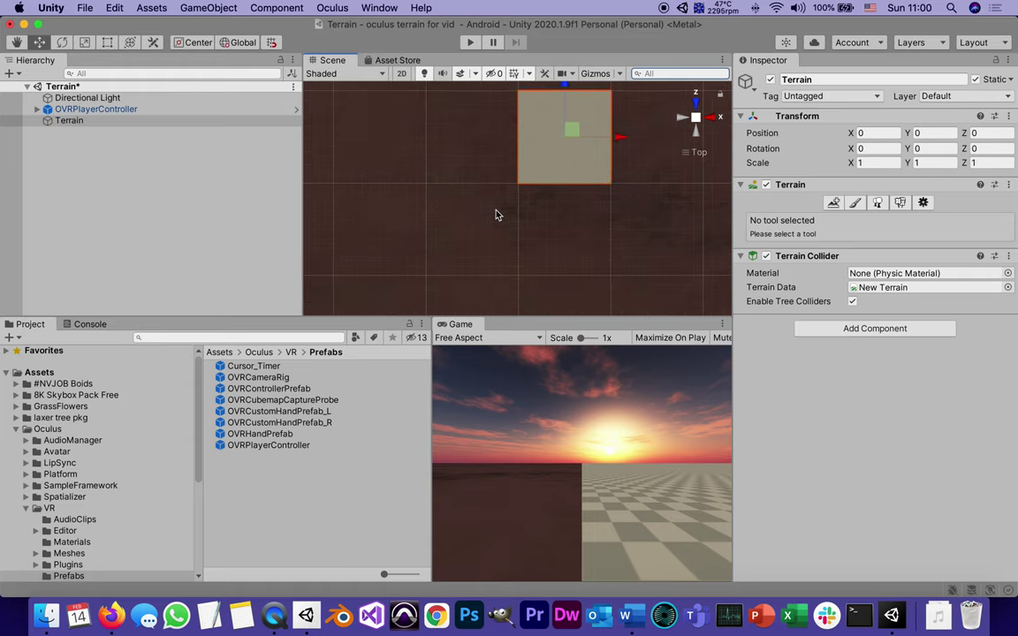
pyautogui.click(53, 109)
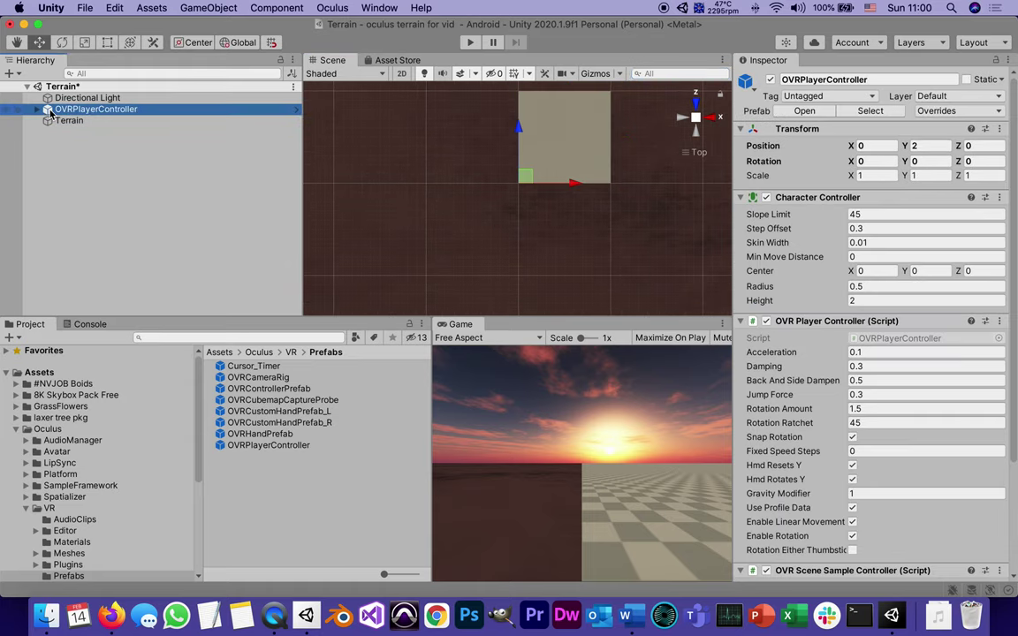
pyautogui.click(50, 121)
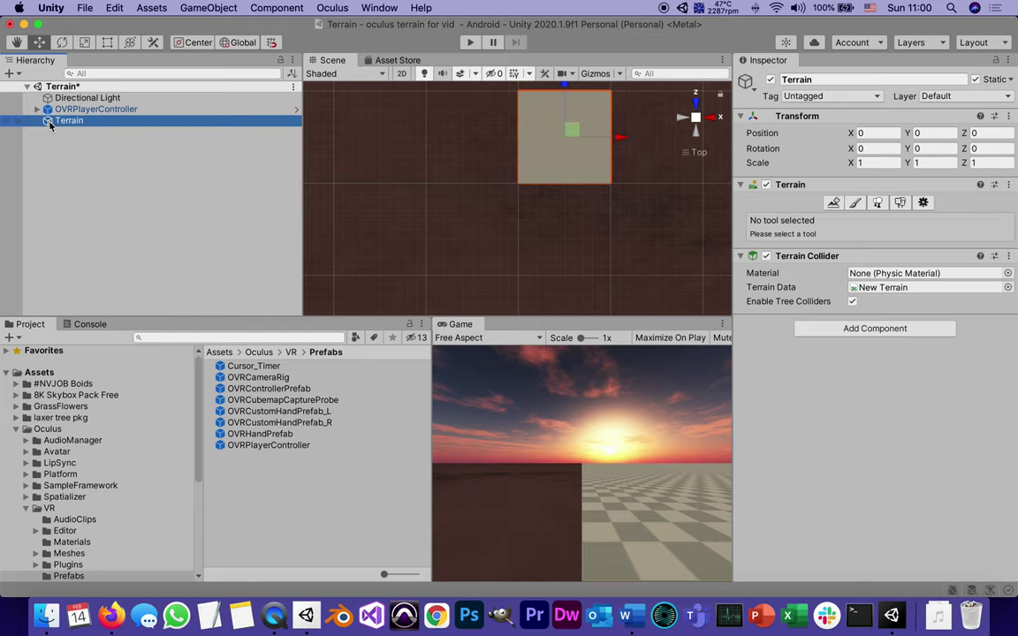
# Drag the Terrain down-left to roughly -511, 0, -528 beneath the player
pyautogui.scroll(1, 382, 227)
pyautogui.scroll(-1, 381, 227)
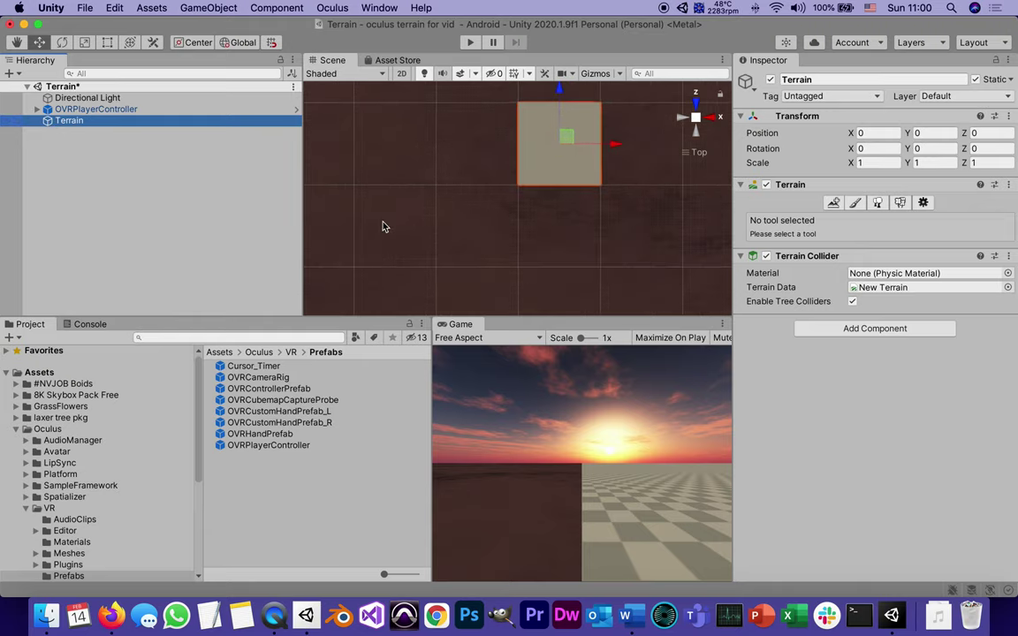
pyautogui.scroll(3, 382, 227)
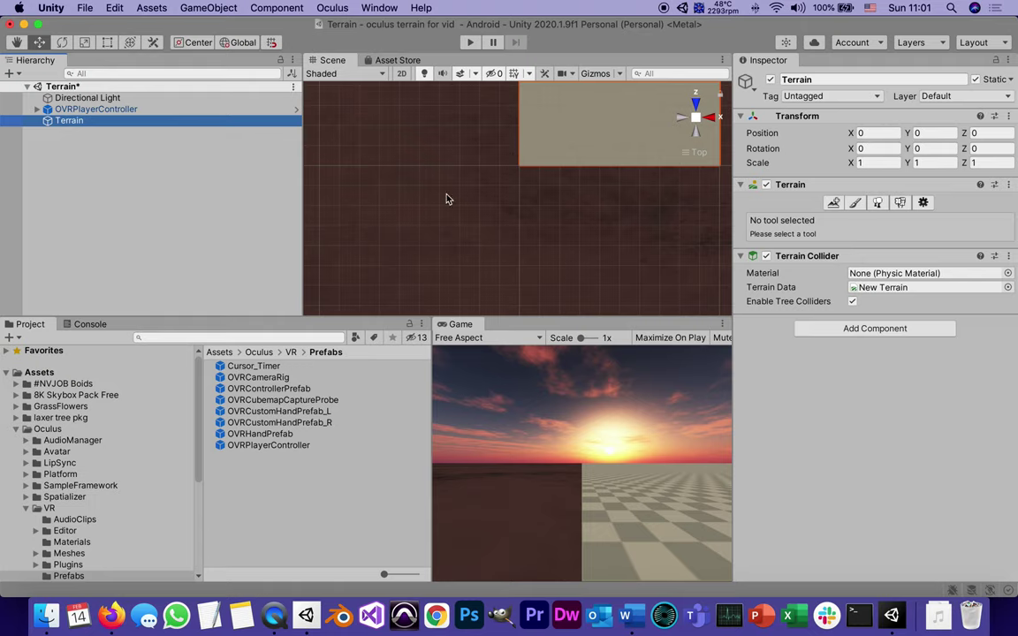
pyautogui.scroll(-3, 519, 179)
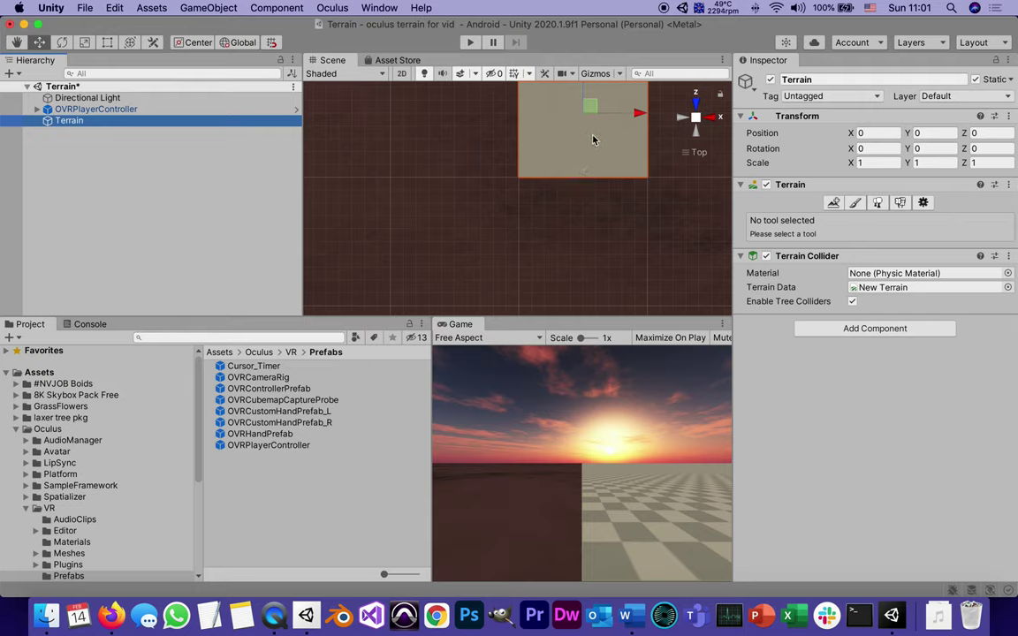
pyautogui.moveTo(590, 106); pyautogui.dragTo(525, 176)
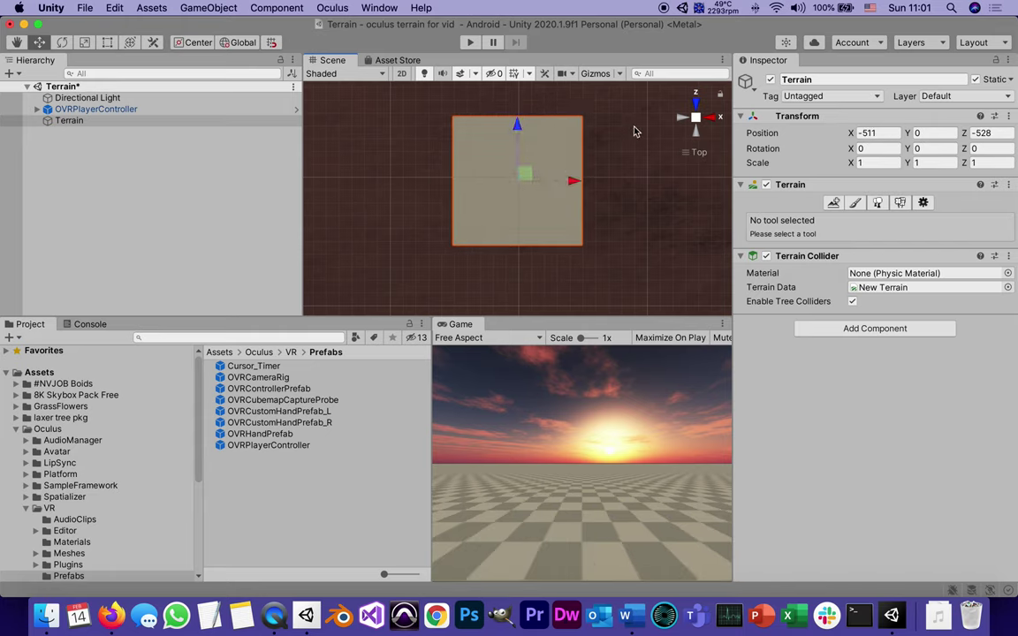
pyautogui.click(867, 133)
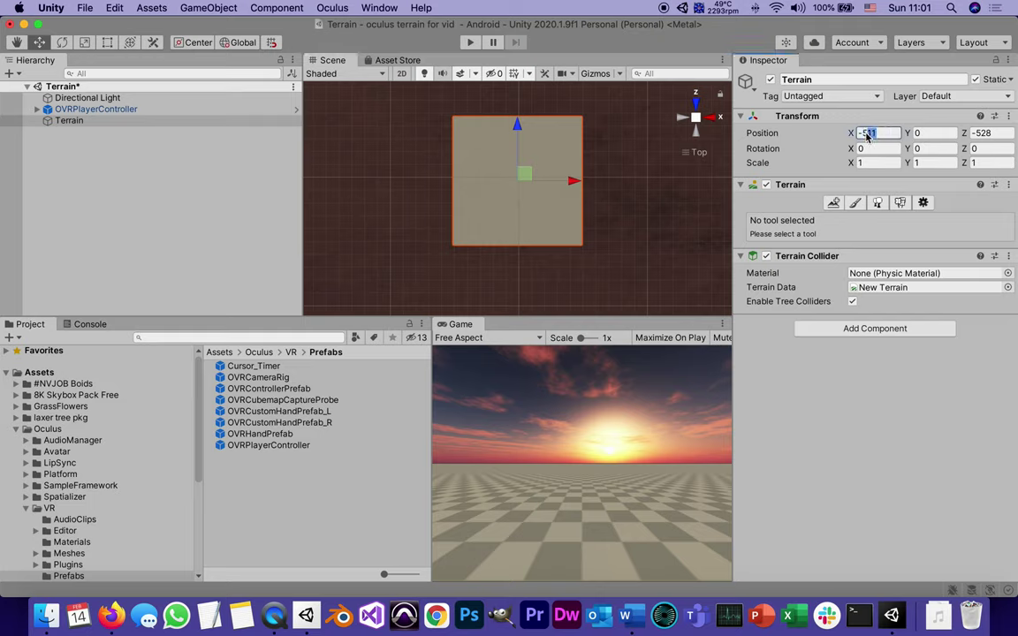
# Set the Terrain's Position X and Z to -500, giving -500, 0, -500
pyautogui.moveTo(867, 134); pyautogui.dragTo(876, 132)
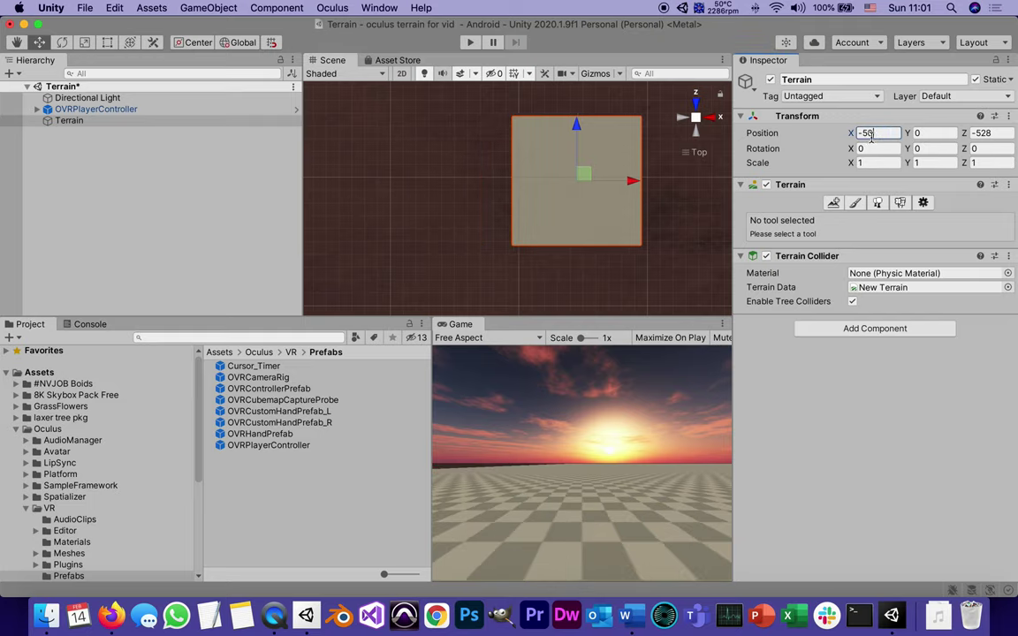
pyautogui.write('00')
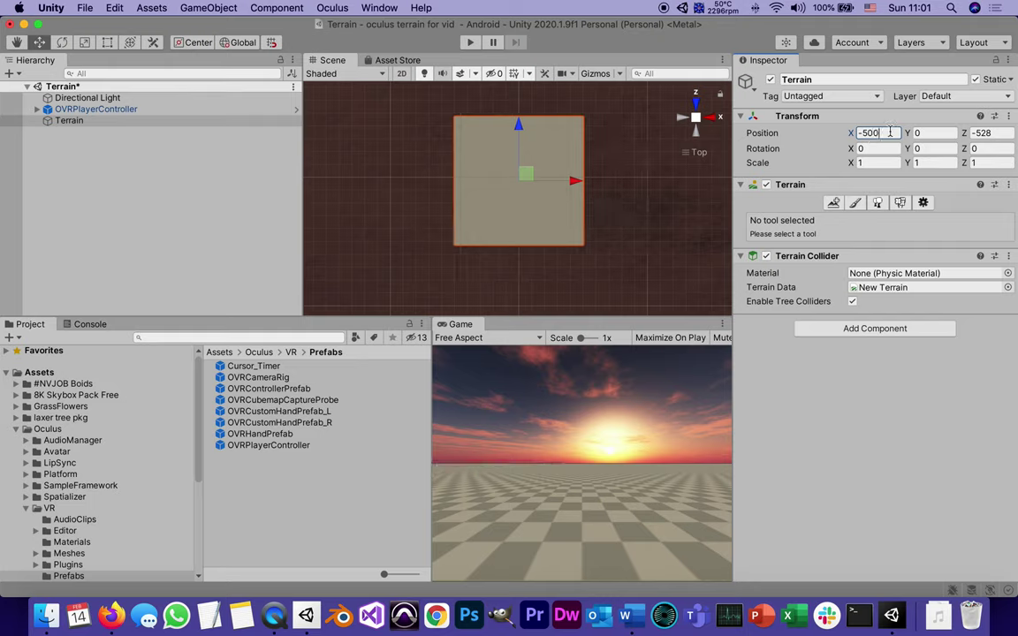
pyautogui.click(985, 133)
pyautogui.write('-50')
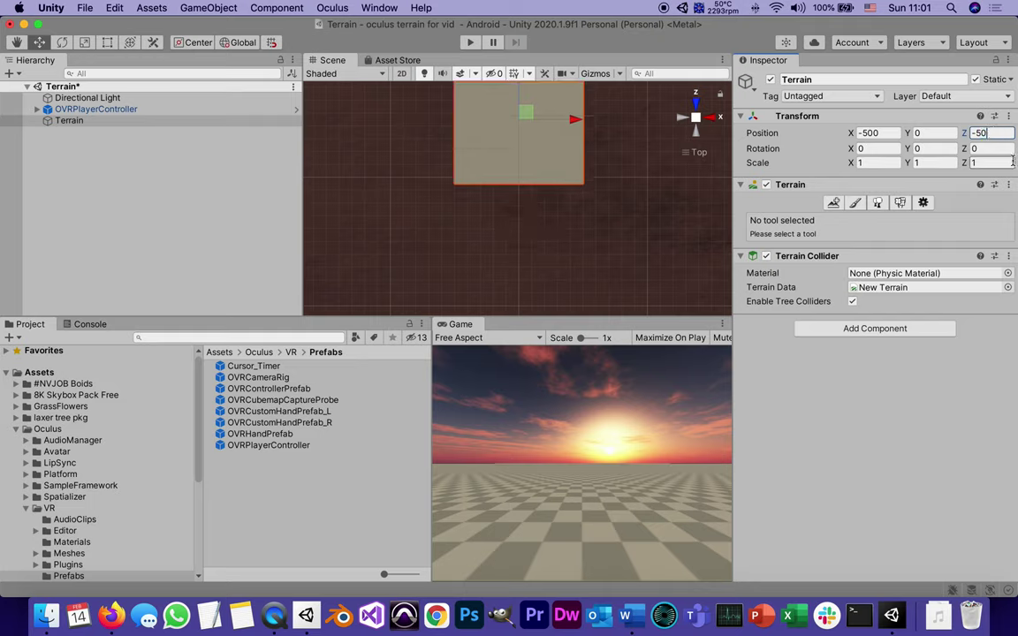
pyautogui.write('0')
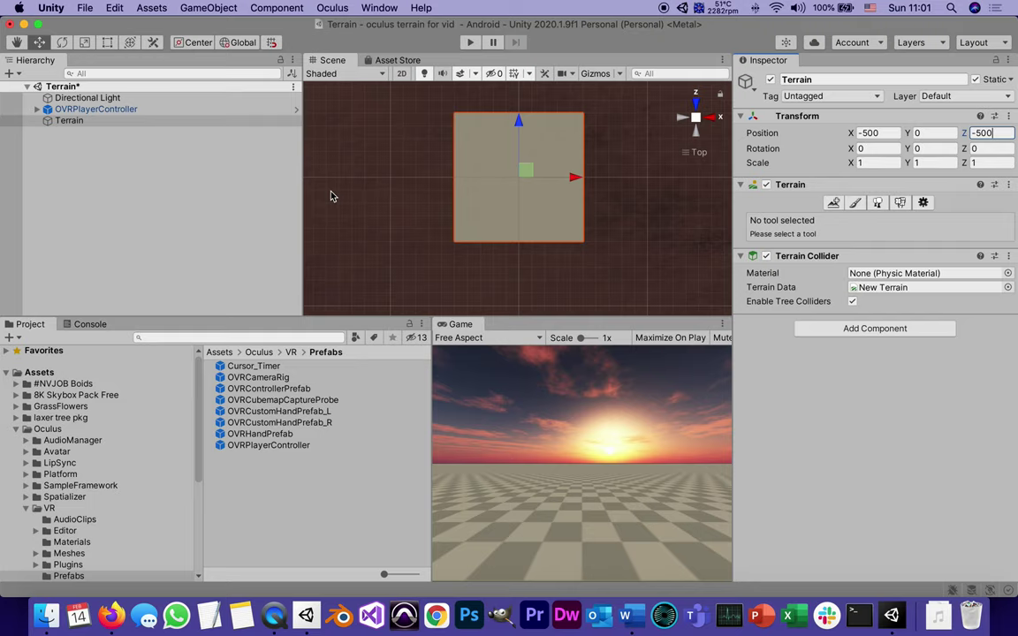
pyautogui.click(211, 197)
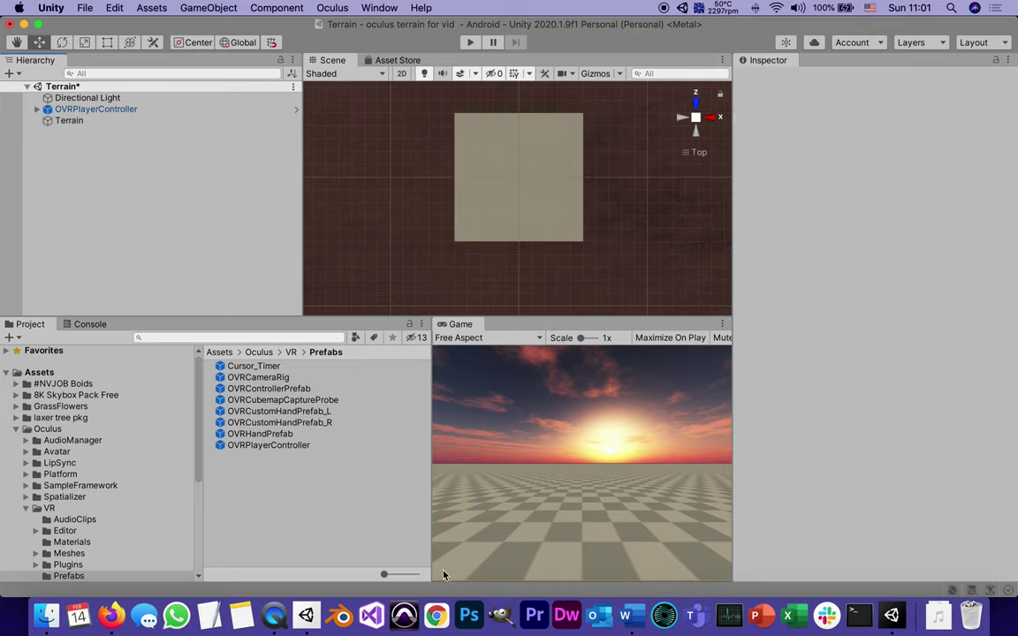
# Highlight the guide's steps 4 and 5 in yellow and scroll on to step 6
pyautogui.click(642, 612)
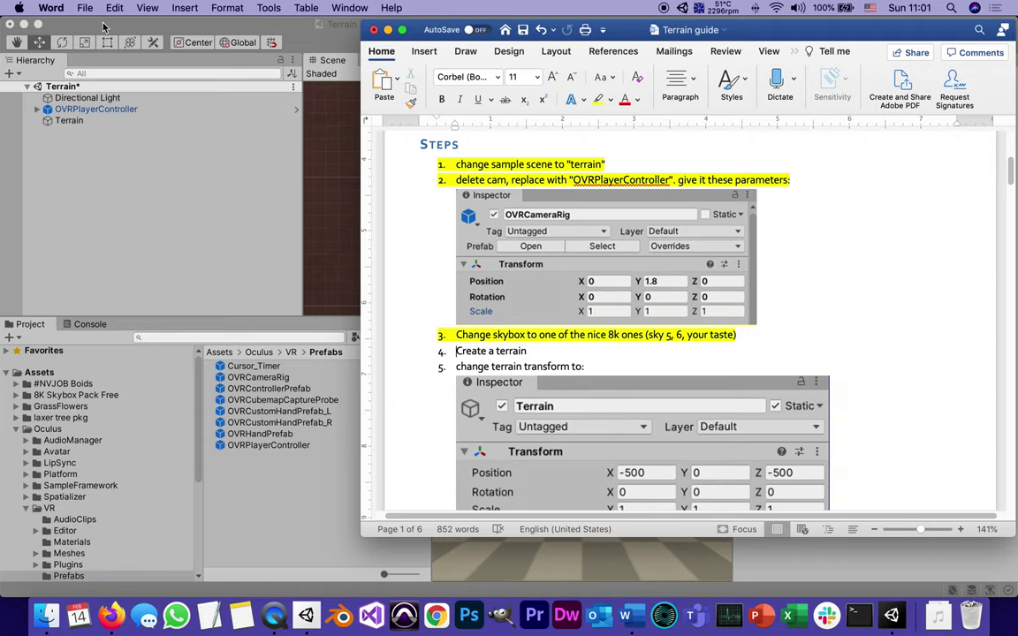
pyautogui.scroll(-2, 494, 274)
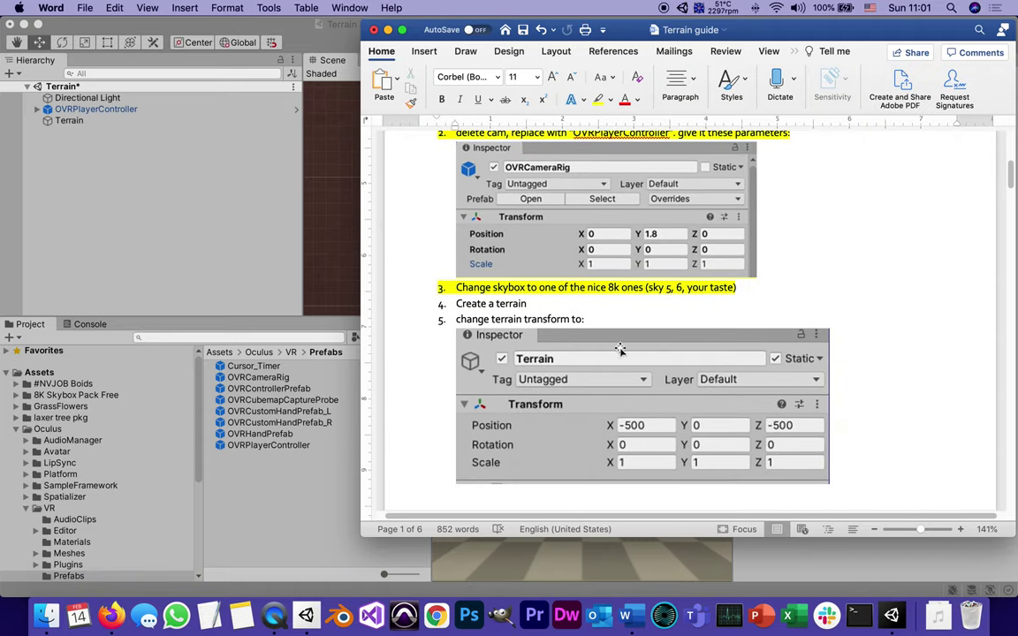
pyautogui.scroll(-4, 461, 320)
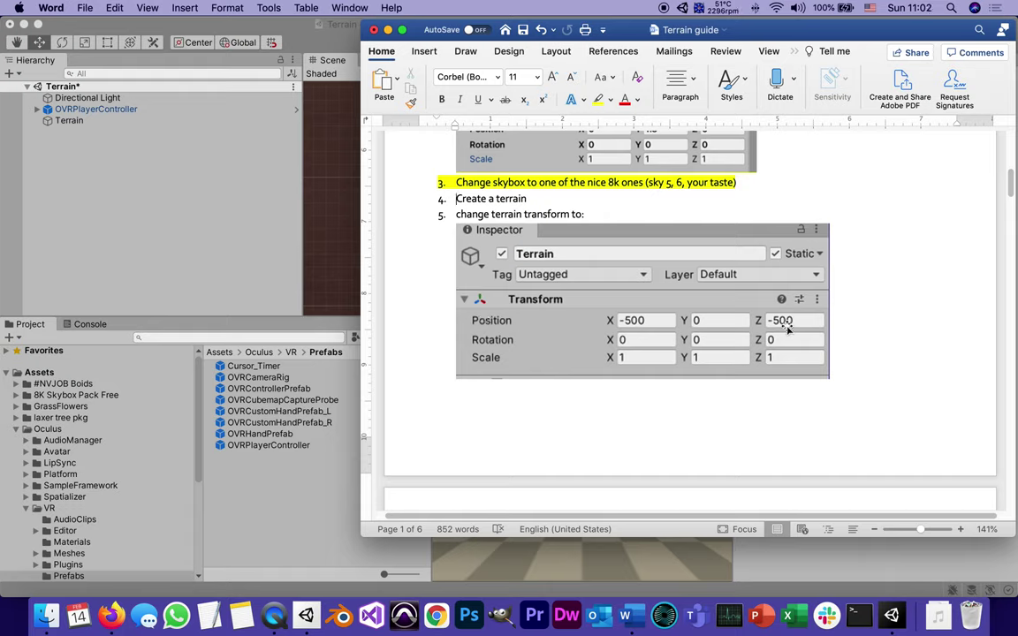
pyautogui.moveTo(585, 214); pyautogui.dragTo(482, 198)
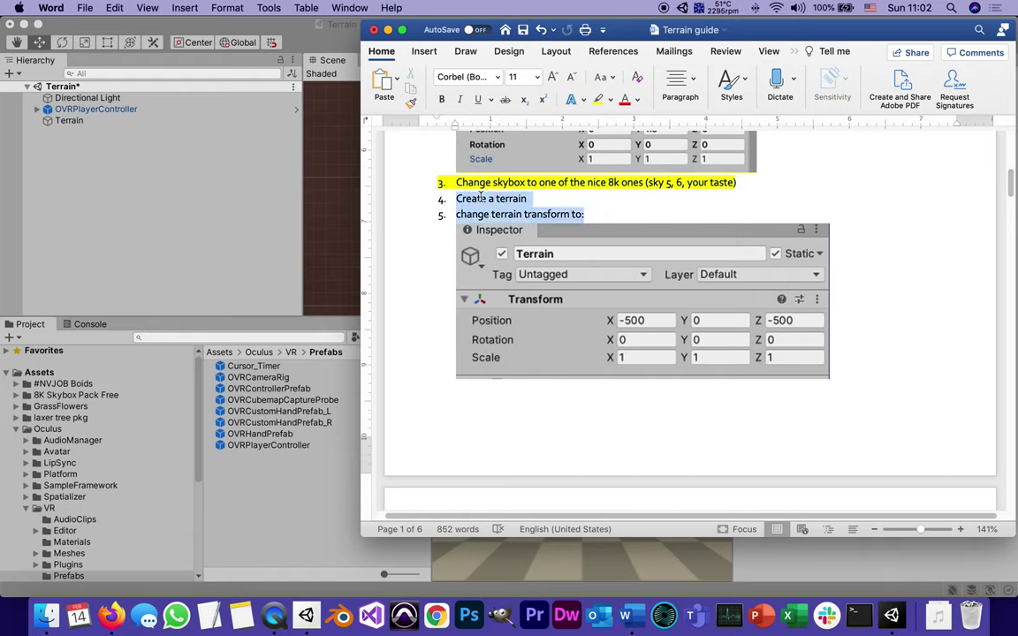
pyautogui.click(598, 99)
pyautogui.scroll(-10, 769, 320)
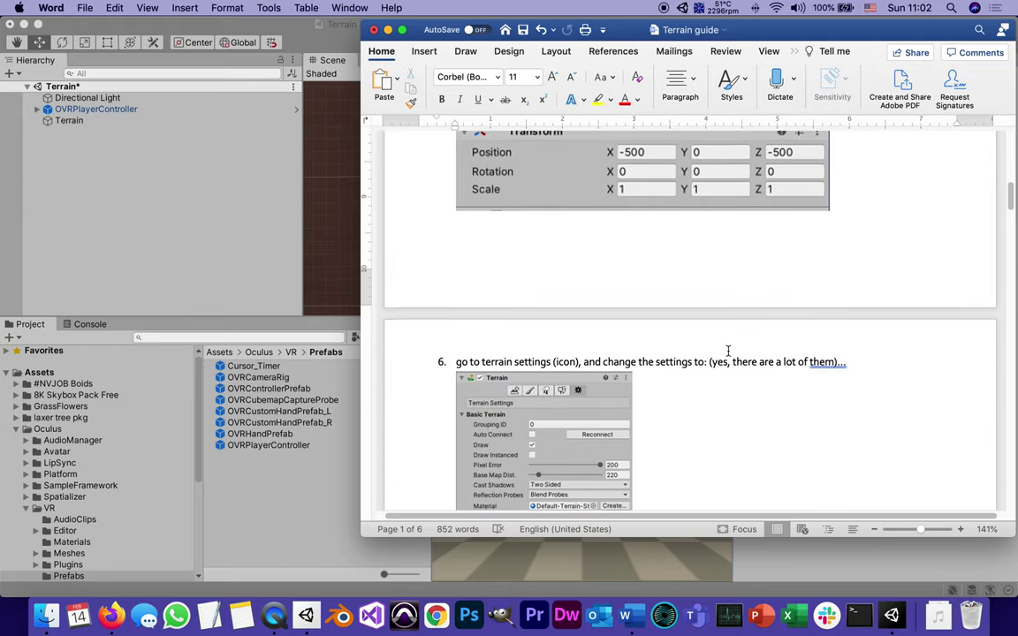
pyautogui.scroll(-2, 728, 350)
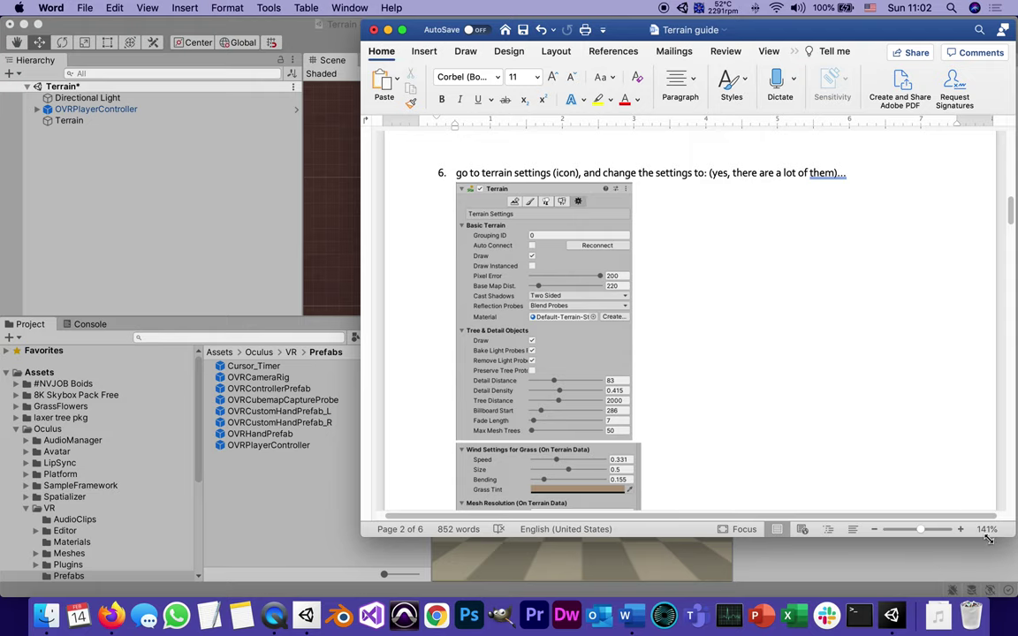
# Put Word on the right and a narrowed Unity on the left, with Terrain selected
pyautogui.moveTo(989, 540); pyautogui.dragTo(696, 573)
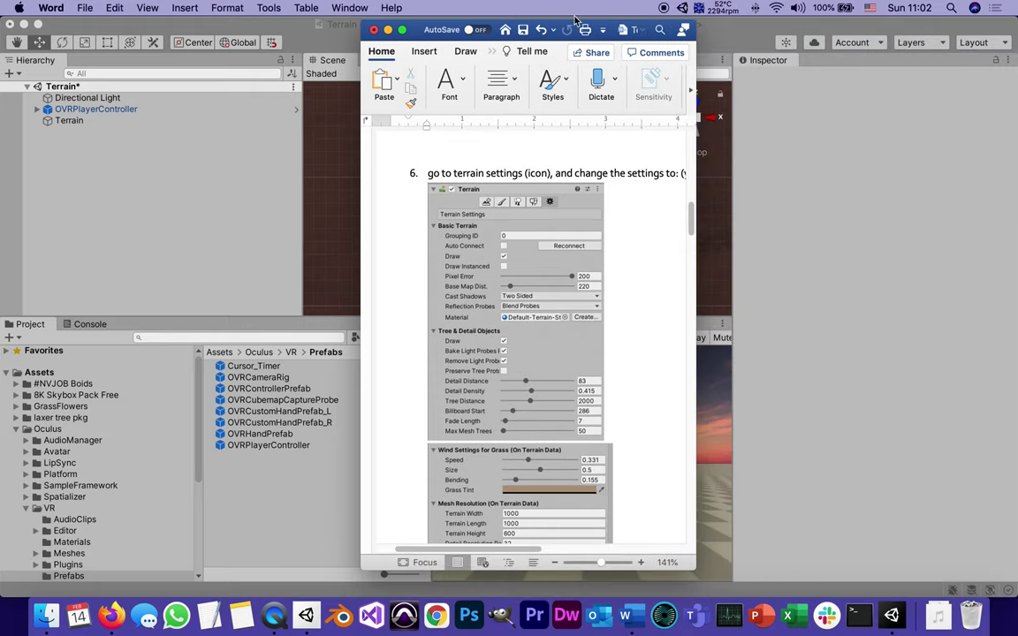
pyautogui.moveTo(420, 19); pyautogui.dragTo(742, 20)
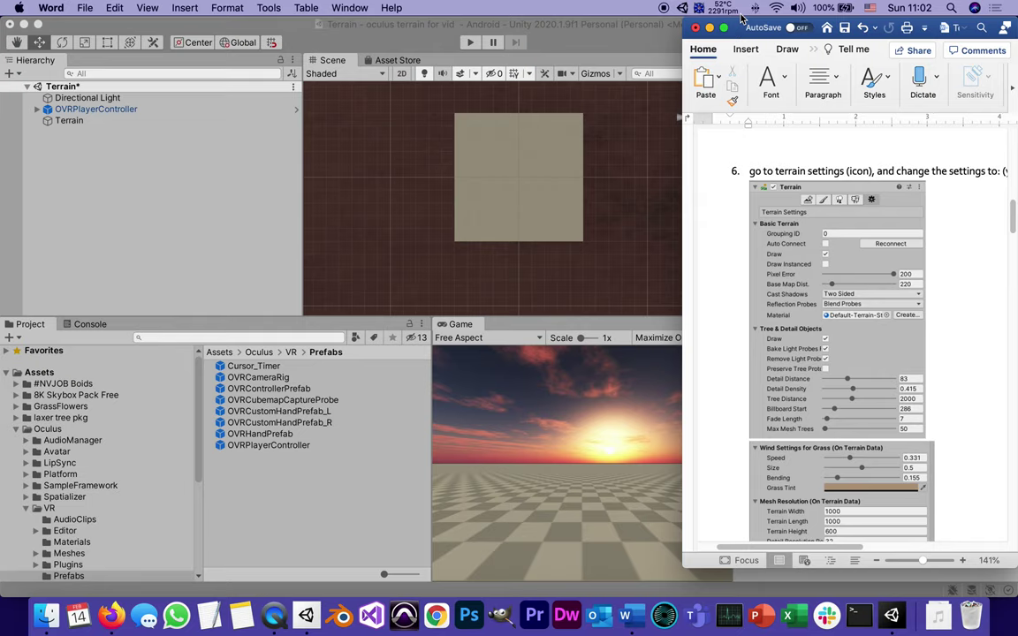
pyautogui.click(65, 134)
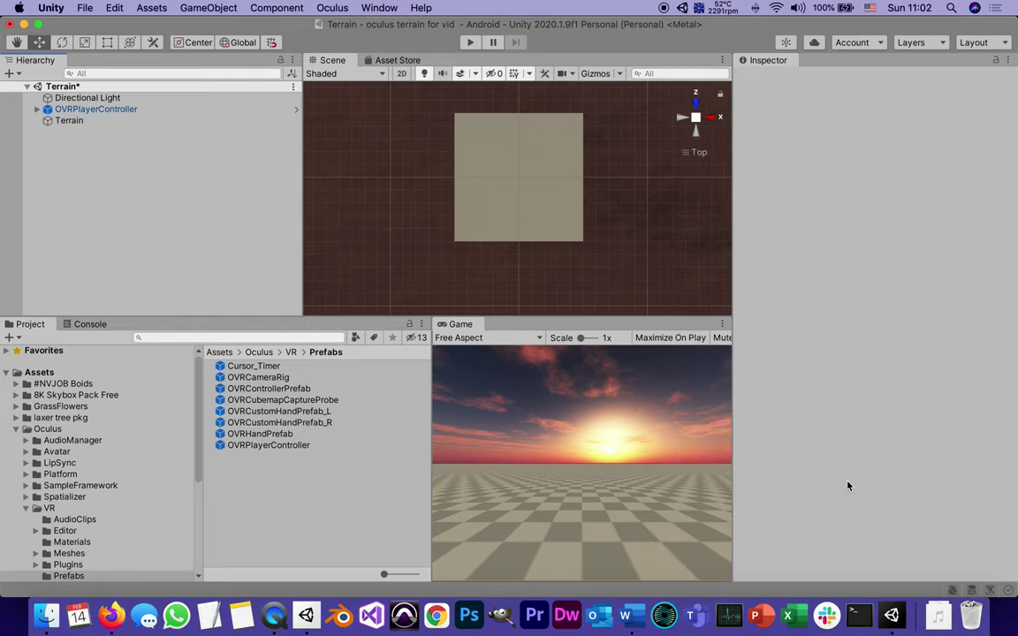
pyautogui.moveTo(1012, 365); pyautogui.dragTo(678, 372)
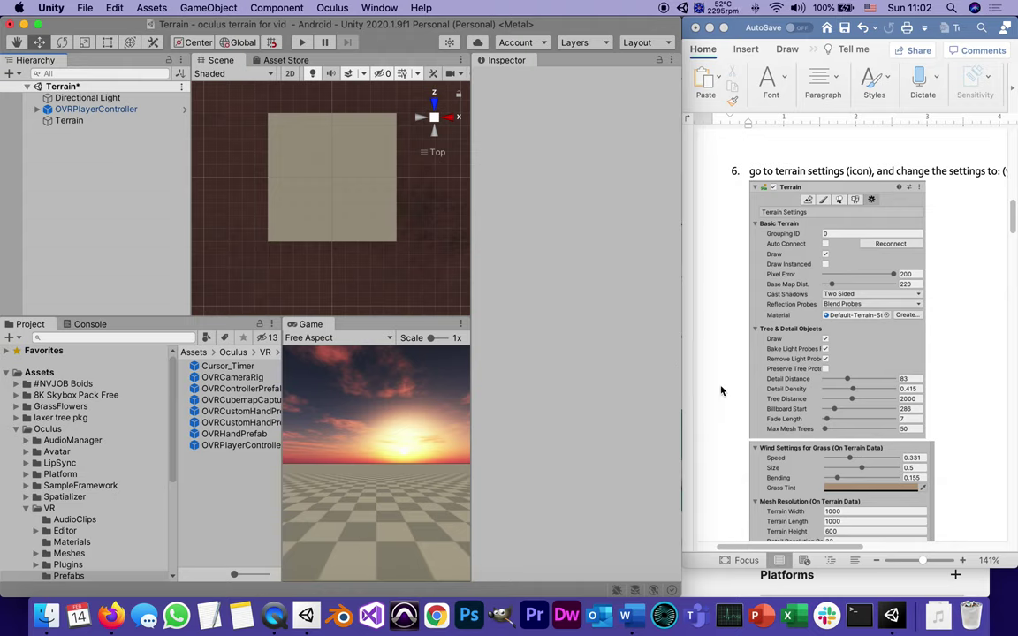
pyautogui.click(47, 123)
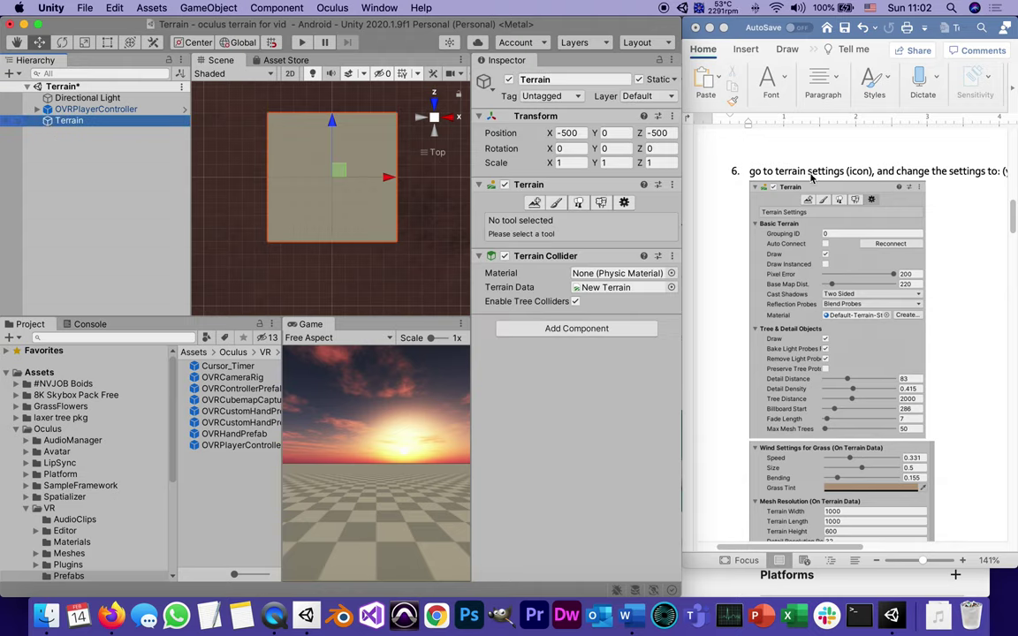
# Set Pixel Error 200, Base Map Dist 220, Detail Distance 83 and Detail Density 0.415
pyautogui.click(625, 204)
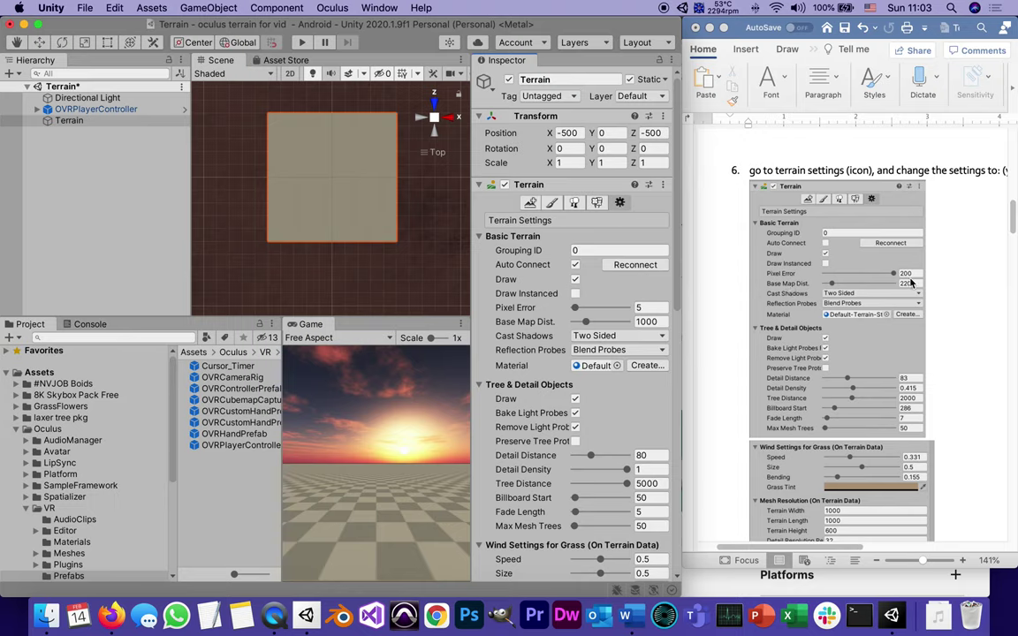
pyautogui.click(637, 307)
pyautogui.click(637, 307)
pyautogui.write('00')
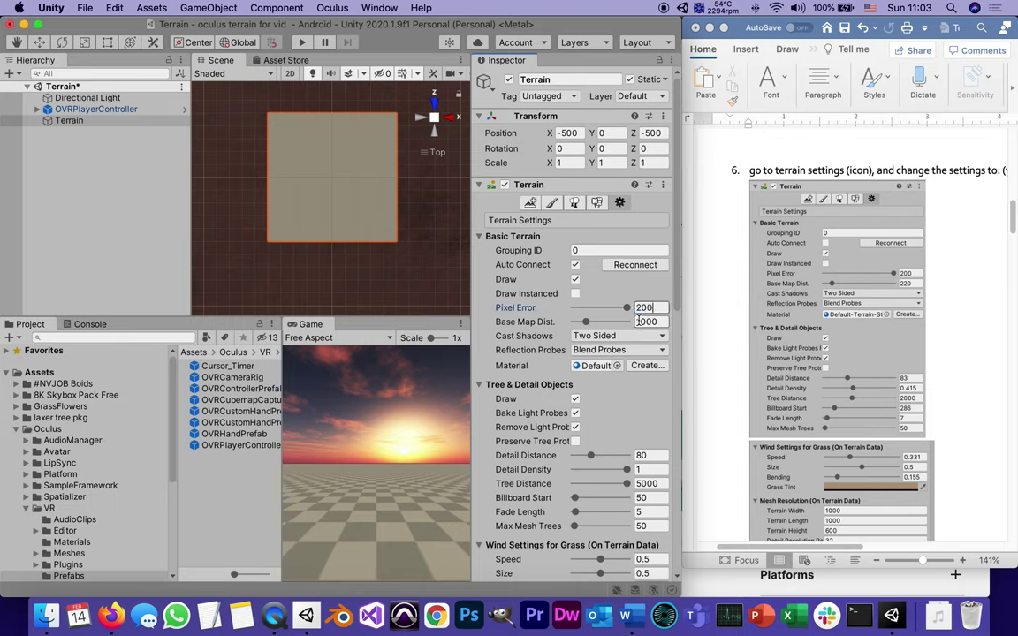
pyautogui.press('Tab')
pyautogui.write('22')
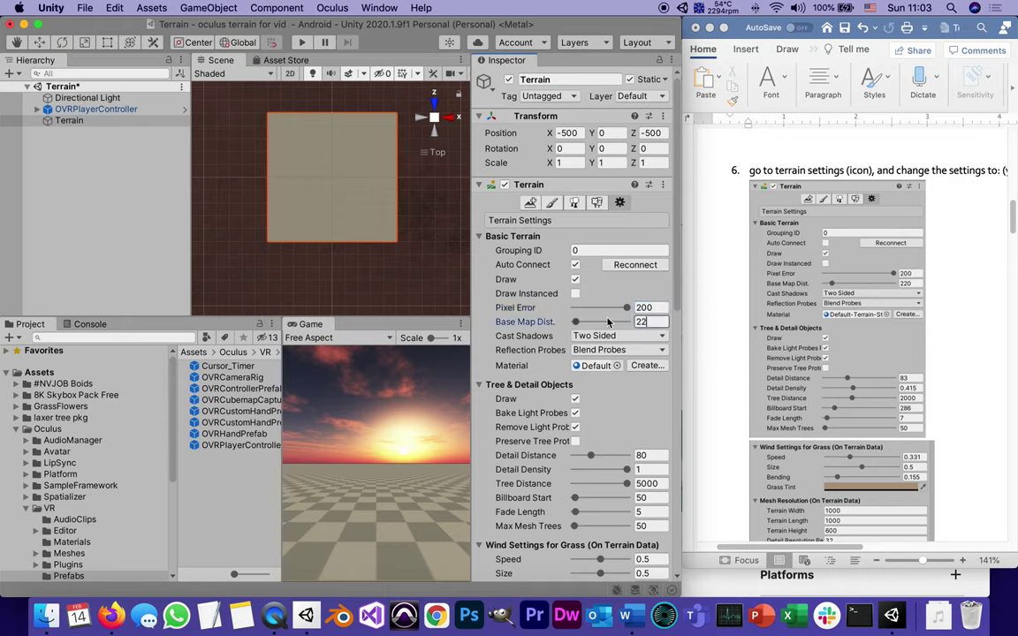
pyautogui.write('0')
pyautogui.click(640, 454)
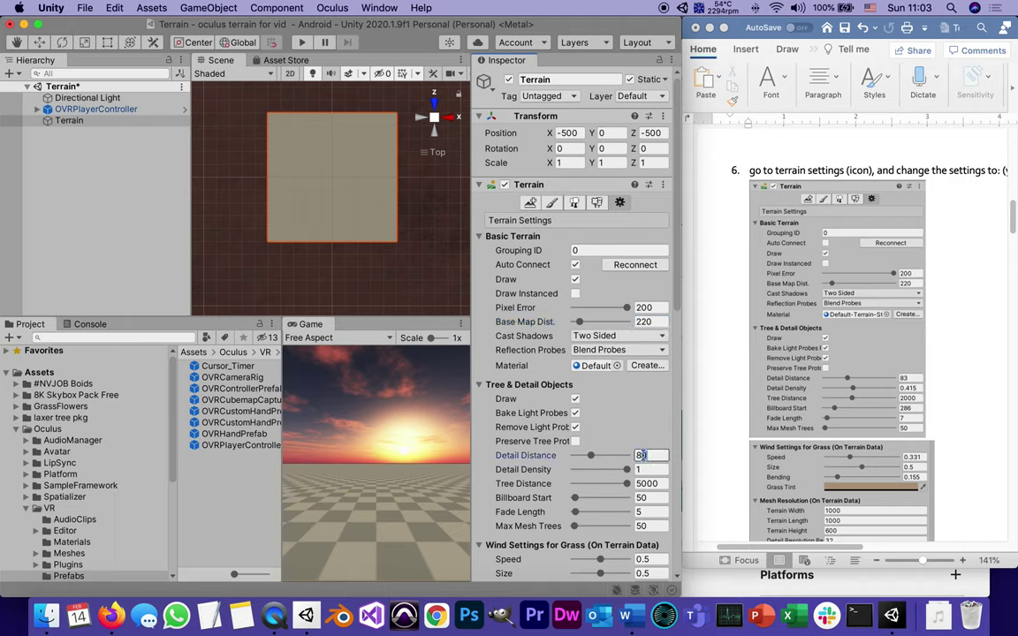
pyautogui.write('83')
pyautogui.click(650, 470)
pyautogui.write('0.415')
pyautogui.press('Return')
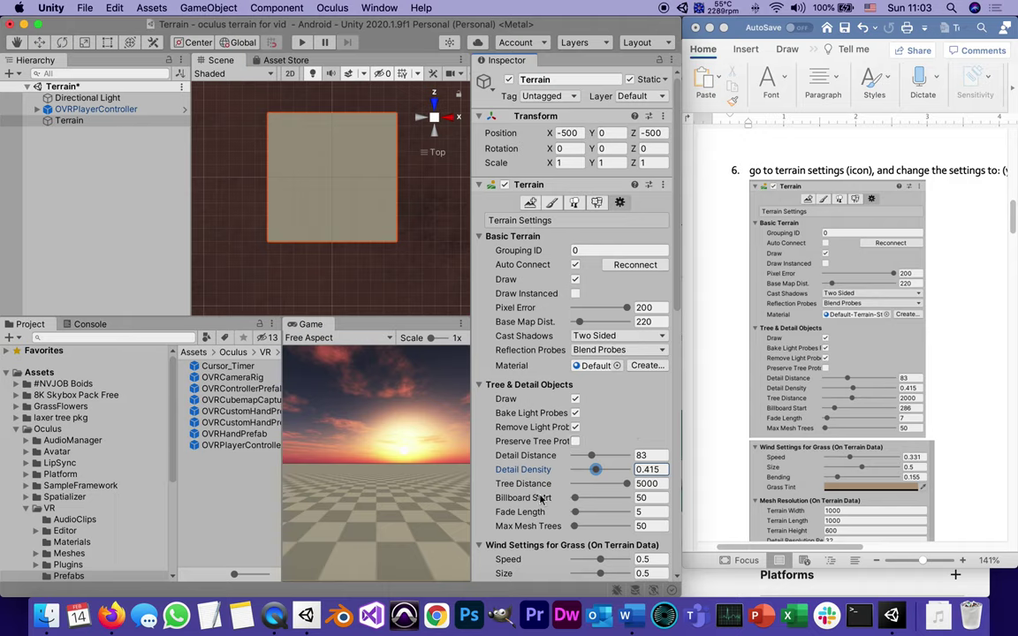
# Set Tree Distance to 2000 and Billboard Start to 286, then select Fade Length
pyautogui.click(650, 485)
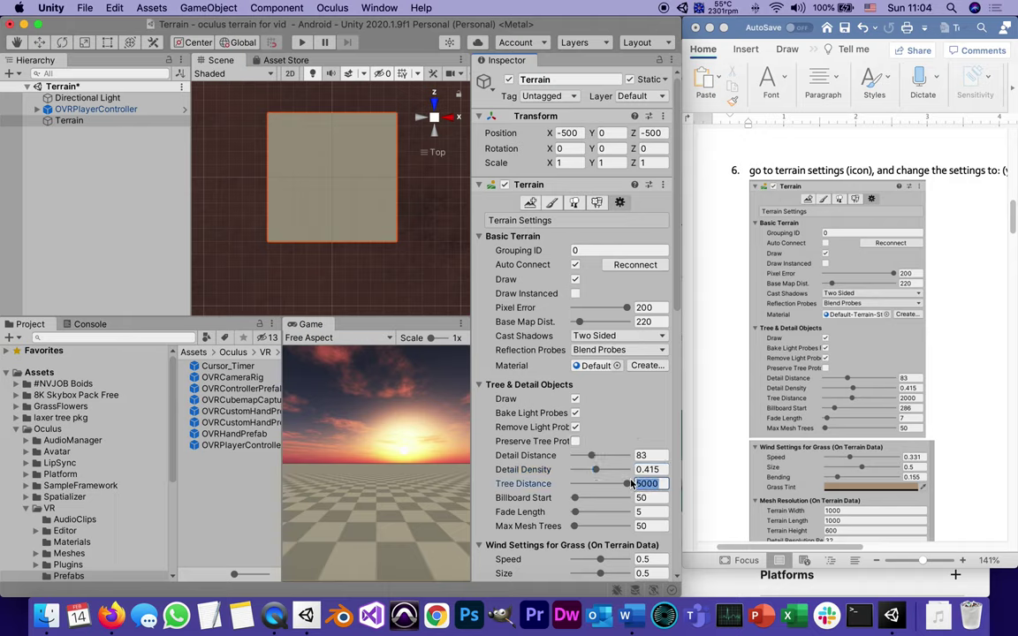
pyautogui.write('2000')
pyautogui.click(643, 498)
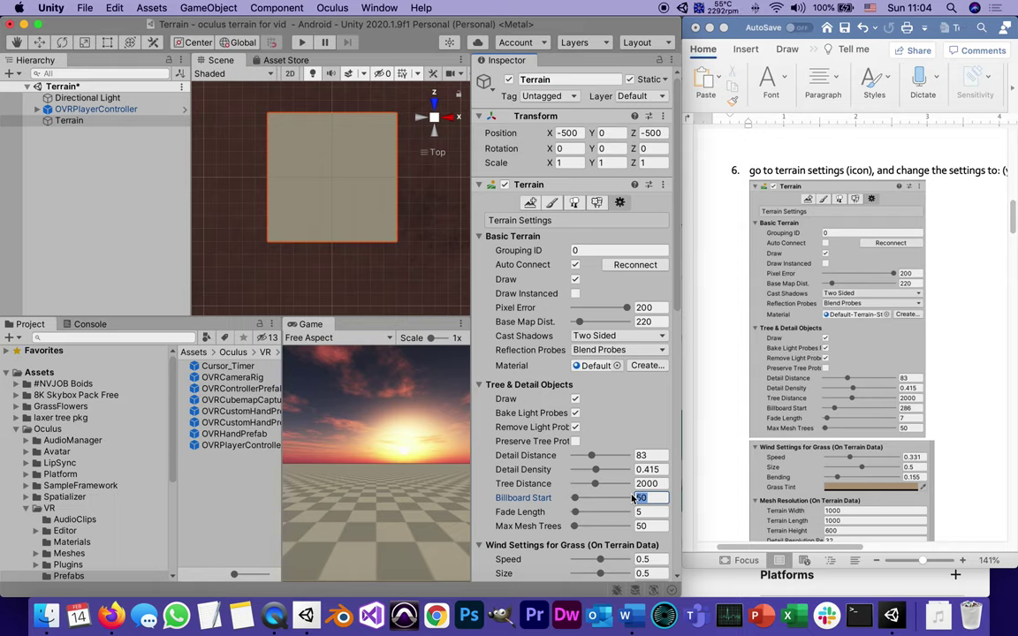
pyautogui.write('286')
pyautogui.click(637, 511)
pyautogui.click(637, 513)
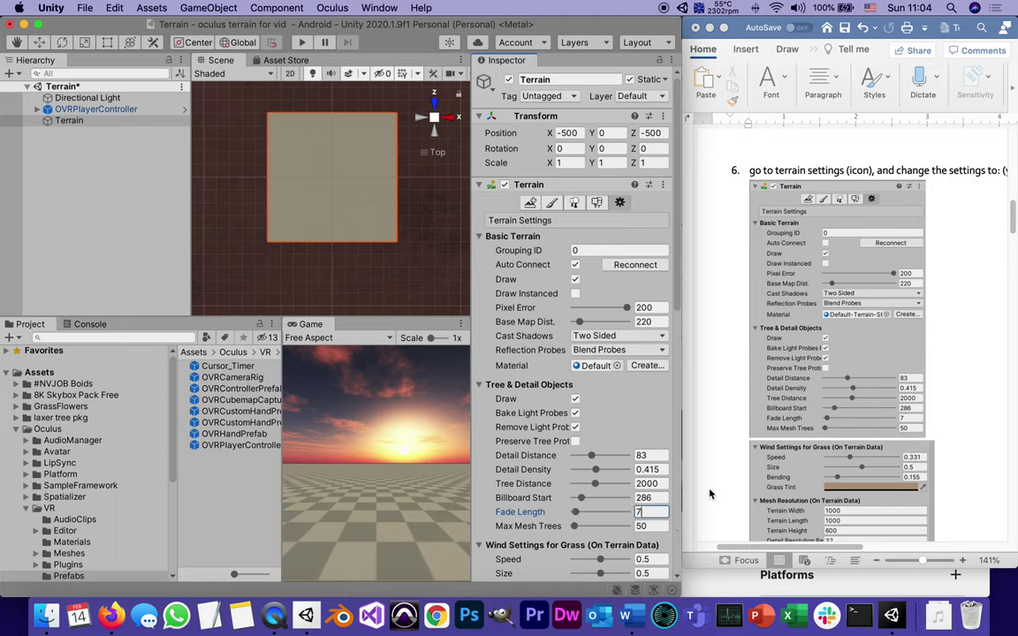
# Commit Fade Length 7 and set grass wind Speed 0.331 and Bending 0.155
pyautogui.scroll(-5, 530, 401)
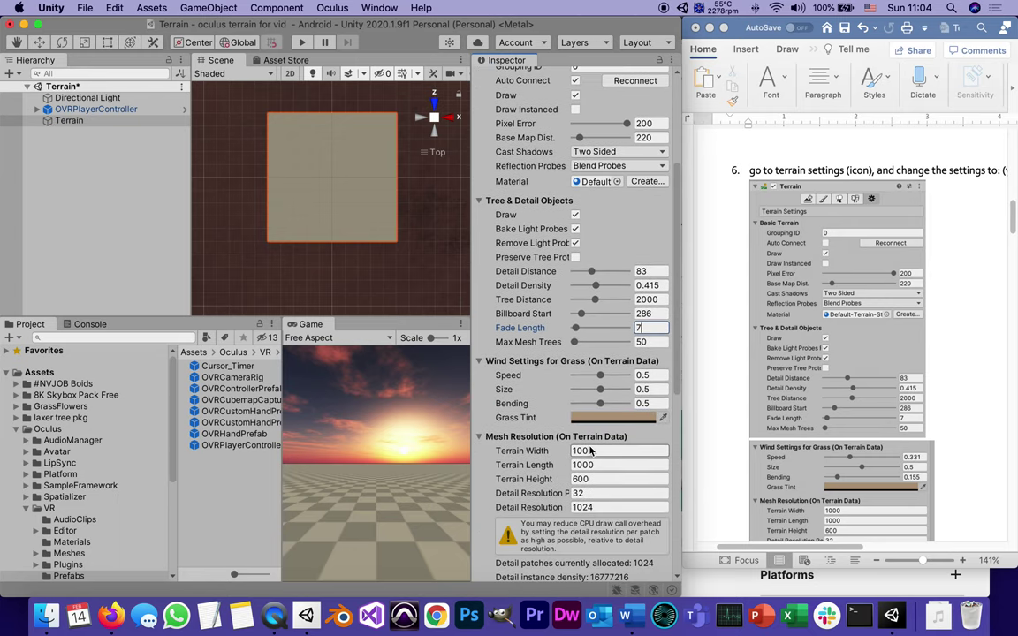
pyautogui.scroll(-3, 590, 451)
pyautogui.scroll(-1, 901, 411)
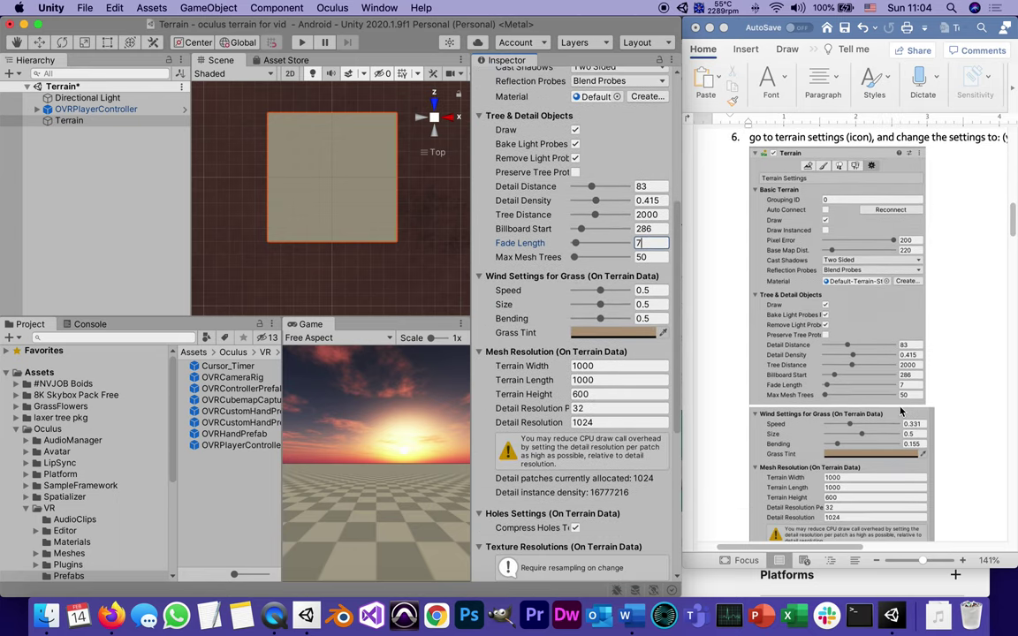
pyautogui.scroll(-2, 901, 412)
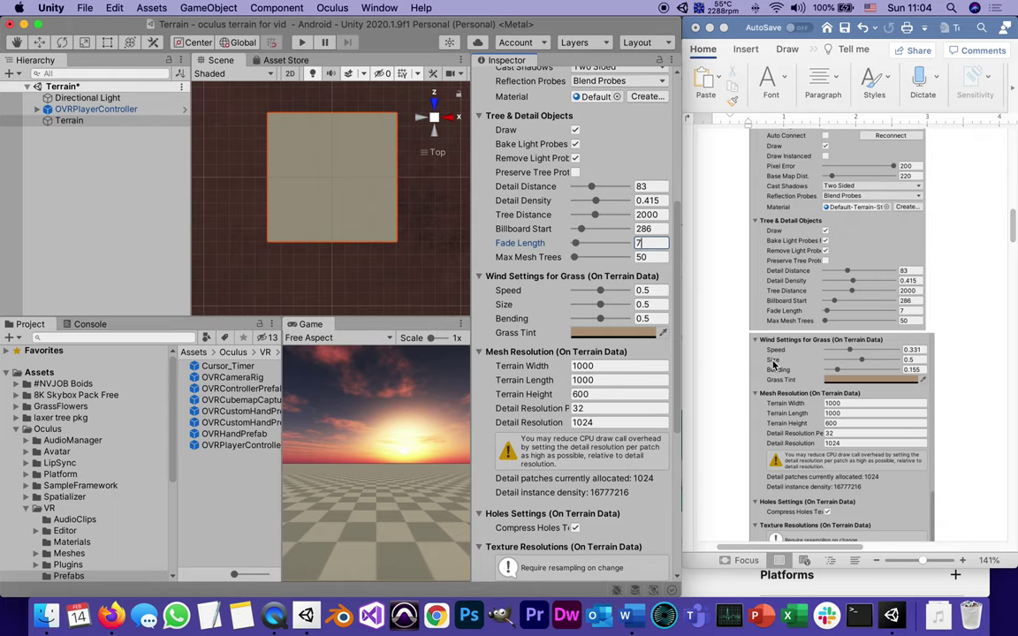
pyautogui.click(646, 292)
pyautogui.write('0.3')
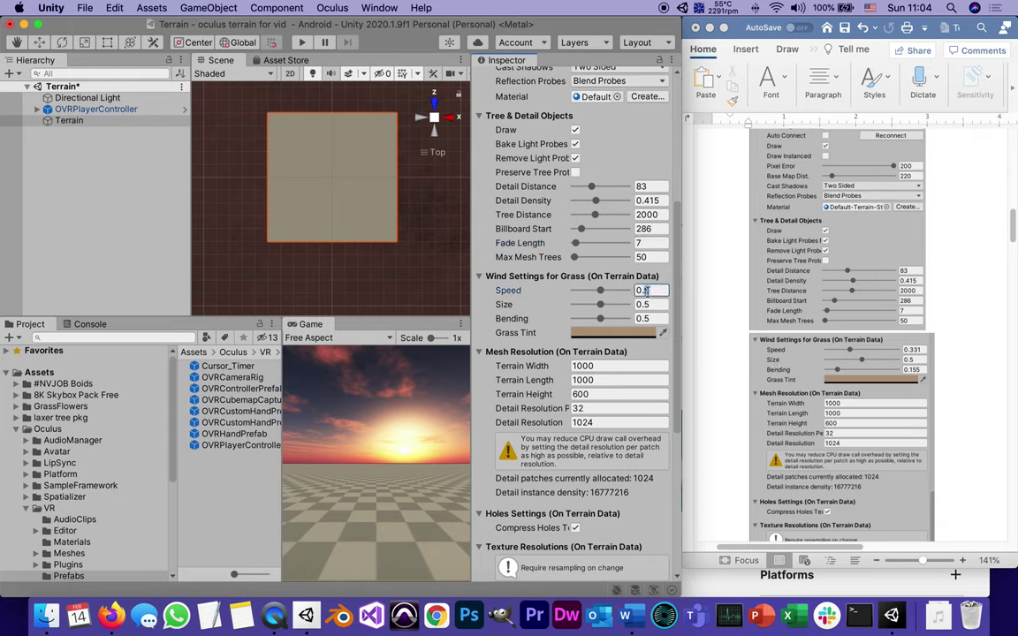
pyautogui.write('31')
pyautogui.click(644, 319)
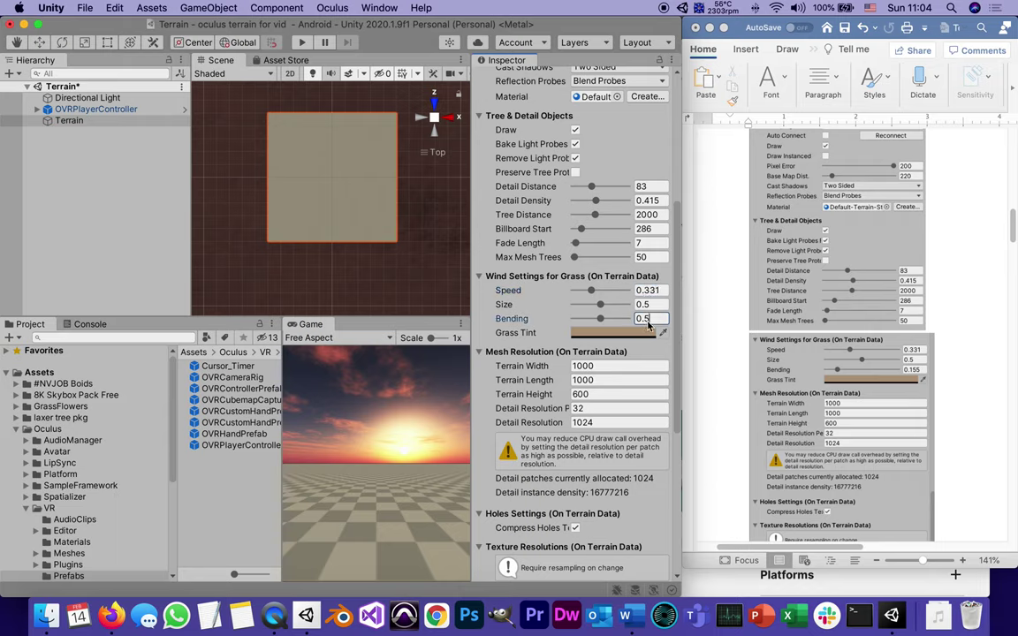
pyautogui.write('0.155')
pyautogui.scroll(-4, 835, 410)
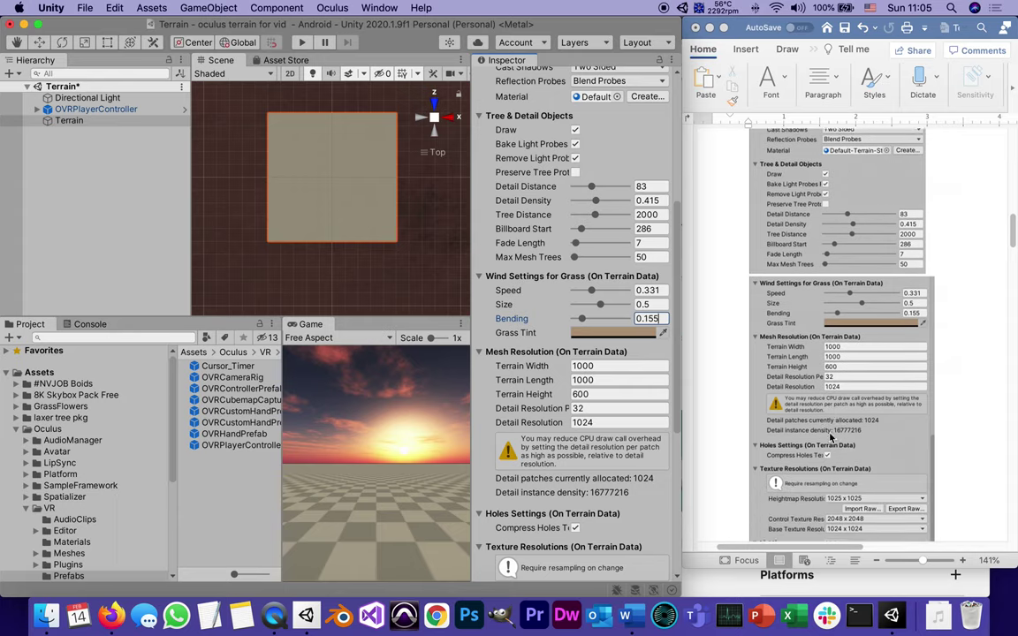
# Set Heightmap Resolution to 1025 x 1025 and Control Texture Resolution to 2048 x 2048
pyautogui.scroll(-3, 830, 438)
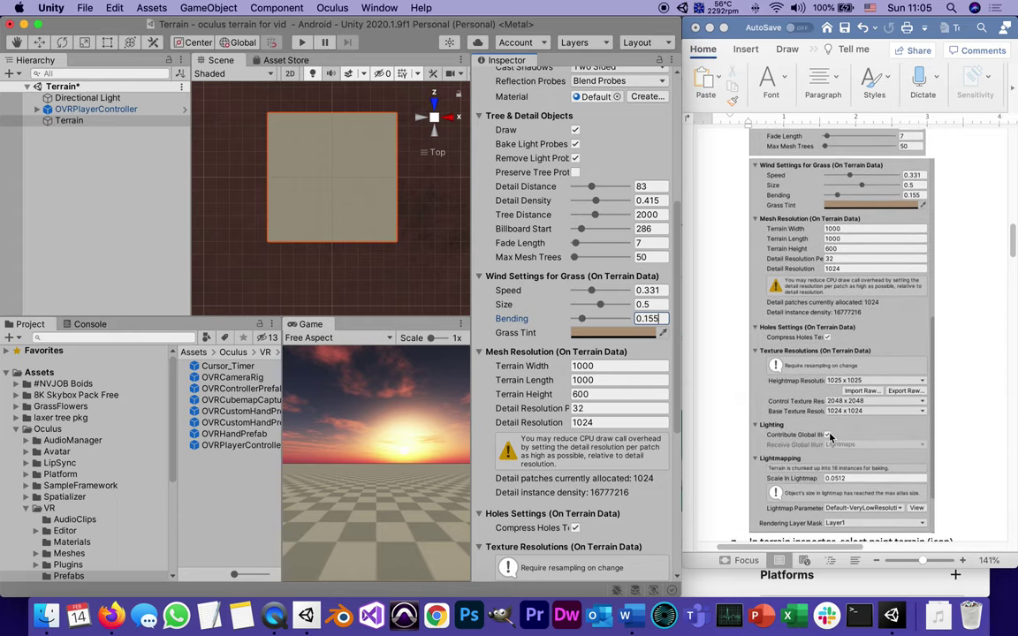
pyautogui.scroll(-7, 549, 340)
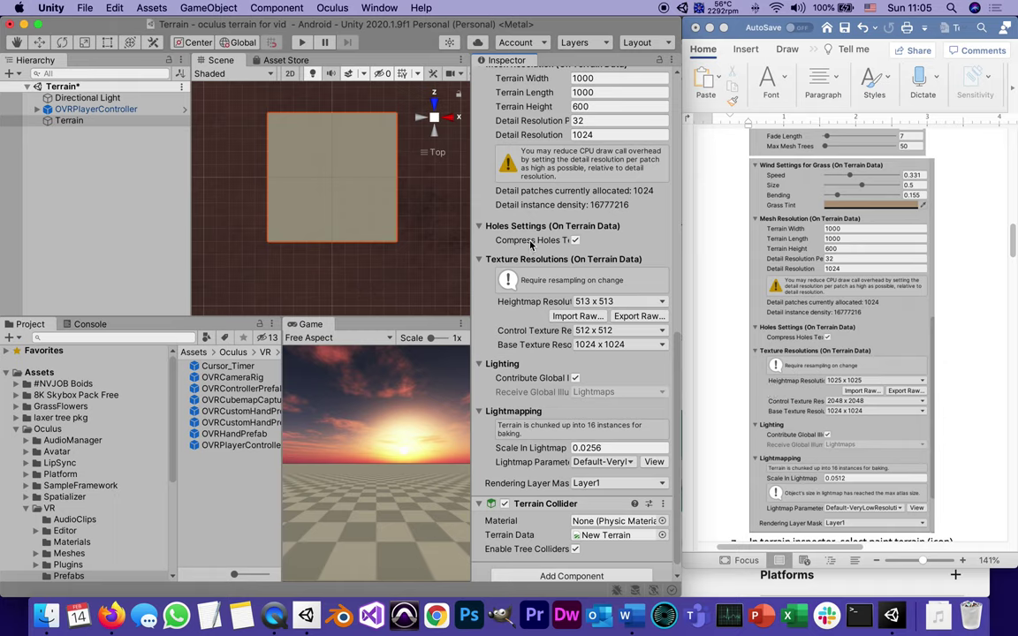
pyautogui.click(610, 301)
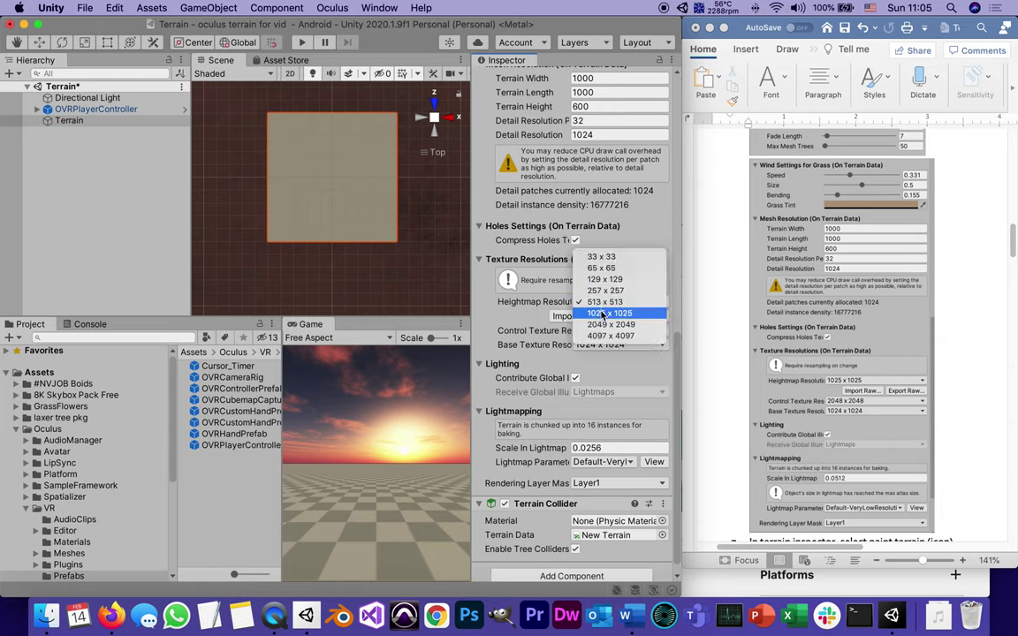
pyautogui.click(602, 314)
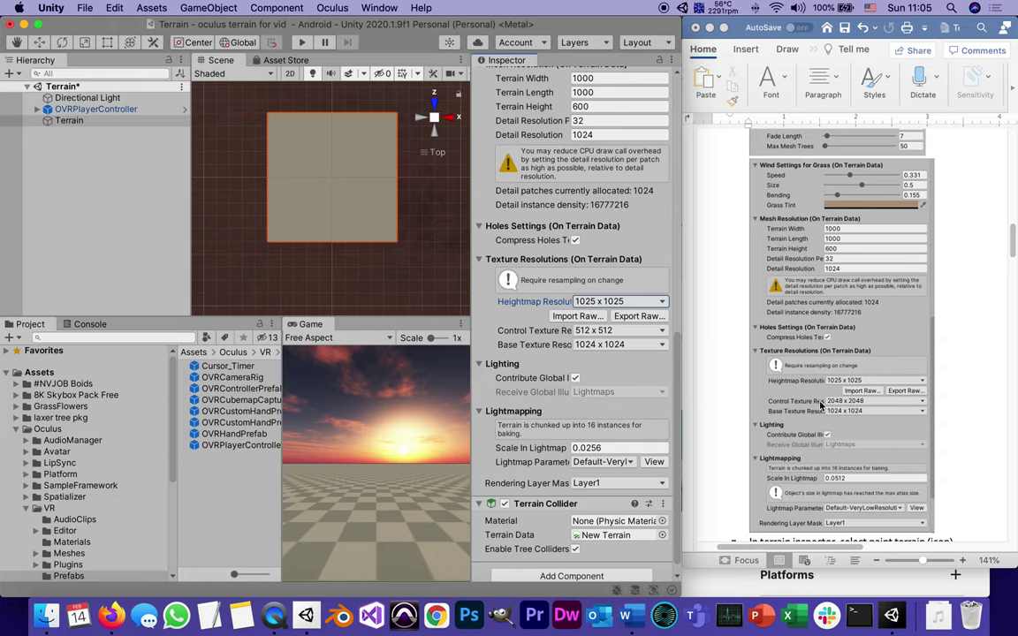
pyautogui.click(600, 331)
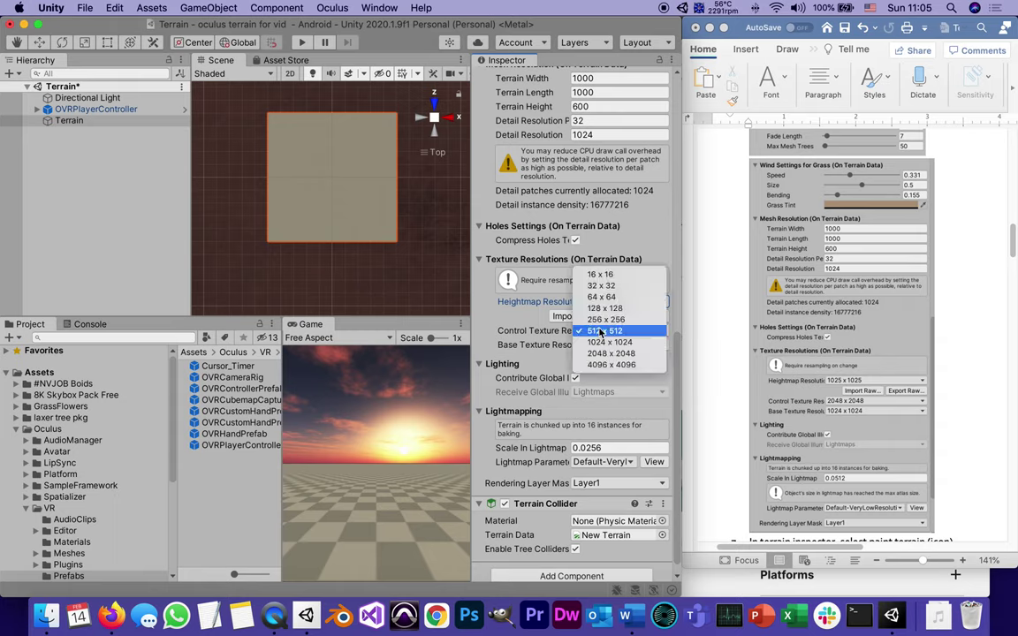
pyautogui.click(603, 353)
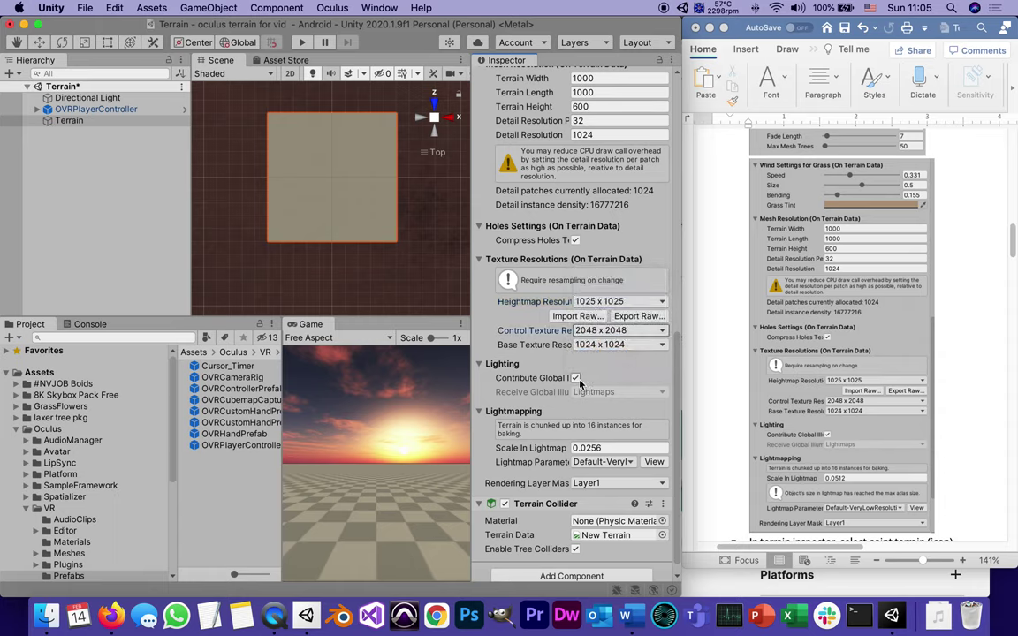
# Change Scale In Lightmap to 0.0512
pyautogui.click(594, 448)
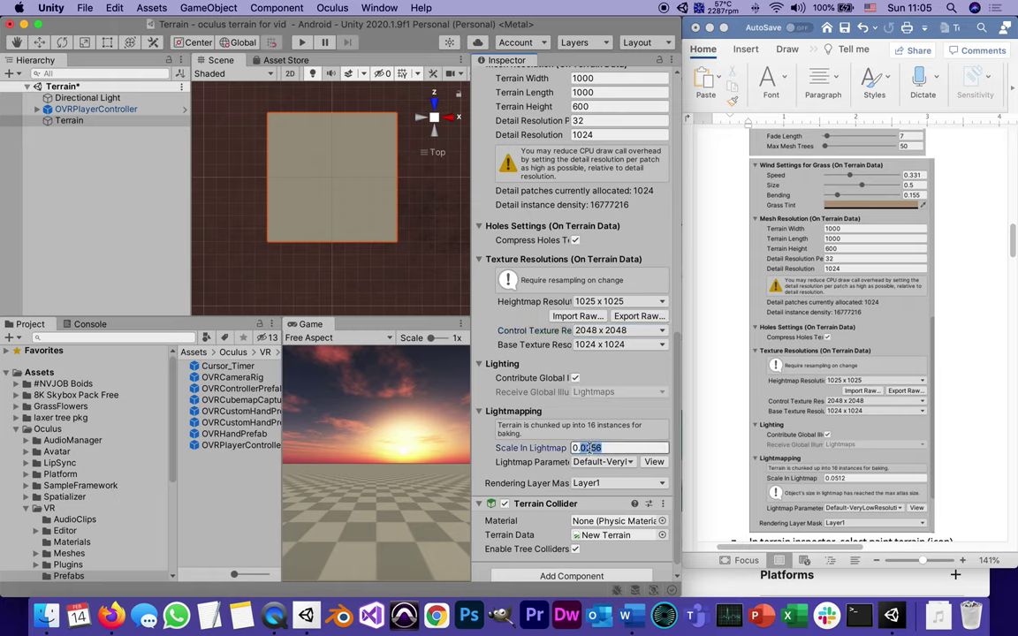
pyautogui.click(601, 451)
pyautogui.moveTo(601, 451); pyautogui.dragTo(586, 449)
pyautogui.write('512')
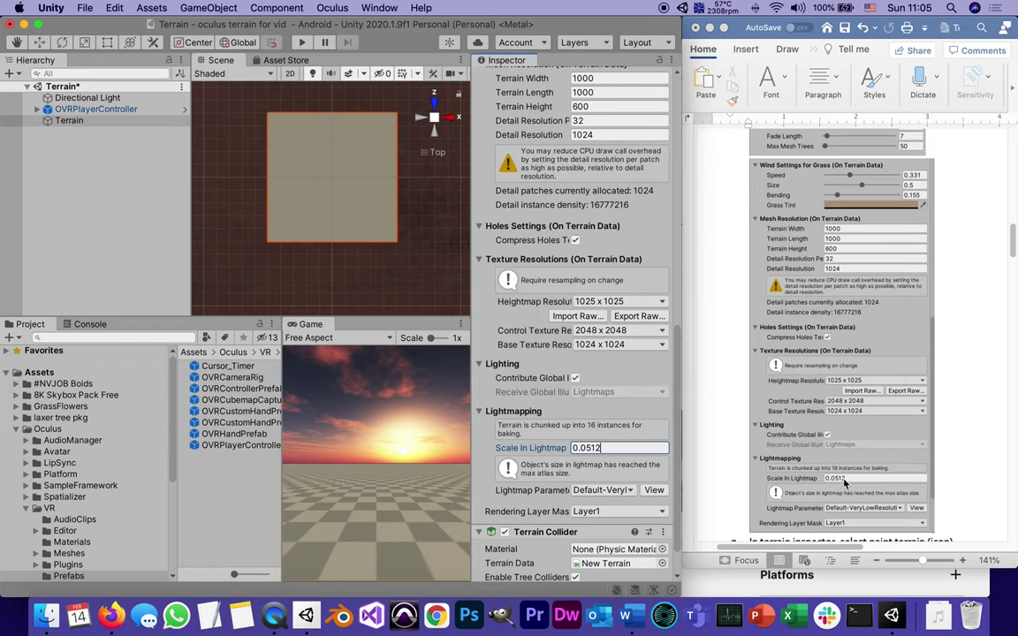
pyautogui.scroll(-1, 844, 474)
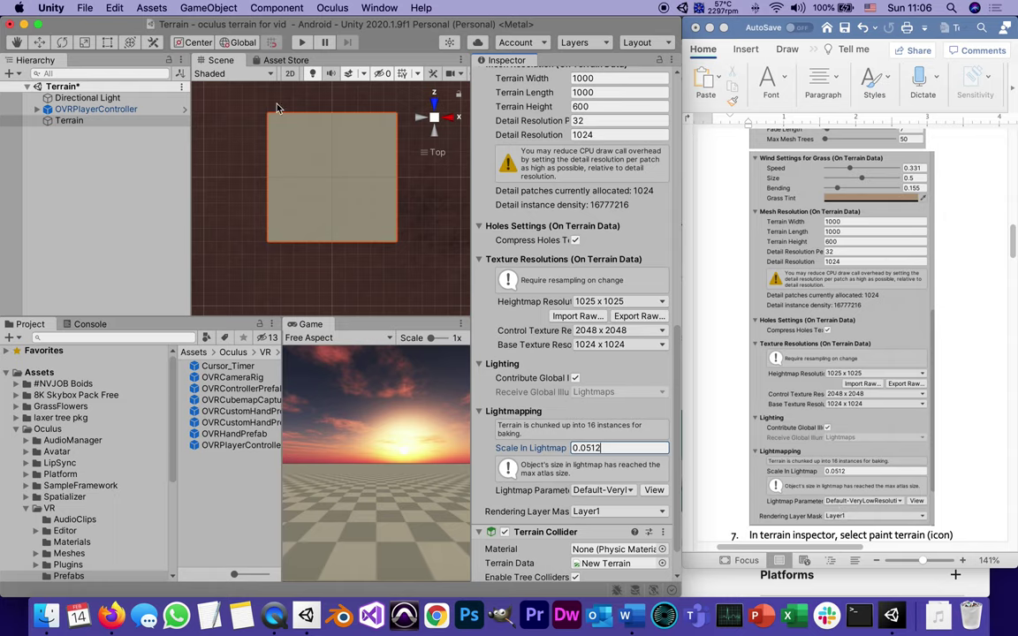
# Save the scene and the project, then scroll the Inspector back to the top
pyautogui.click(84, 8)
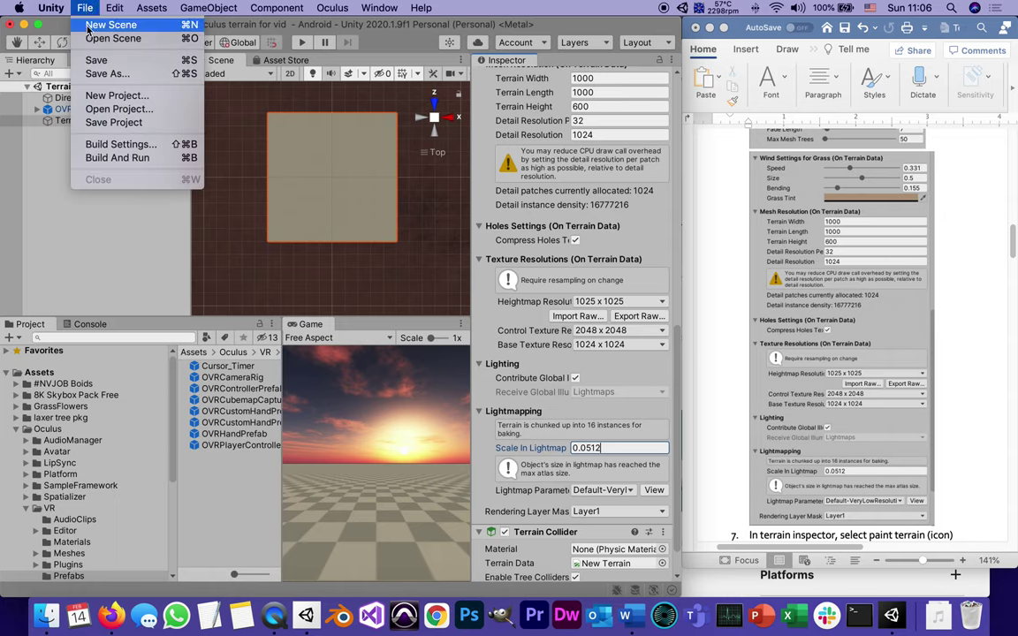
pyautogui.click(95, 60)
pyautogui.click(81, 9)
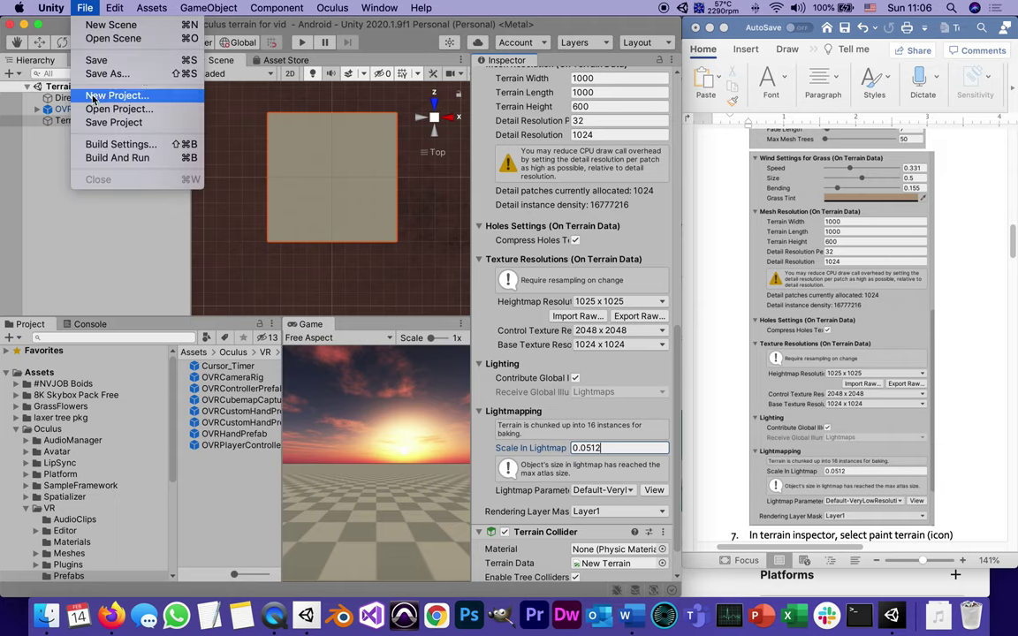
pyautogui.click(94, 123)
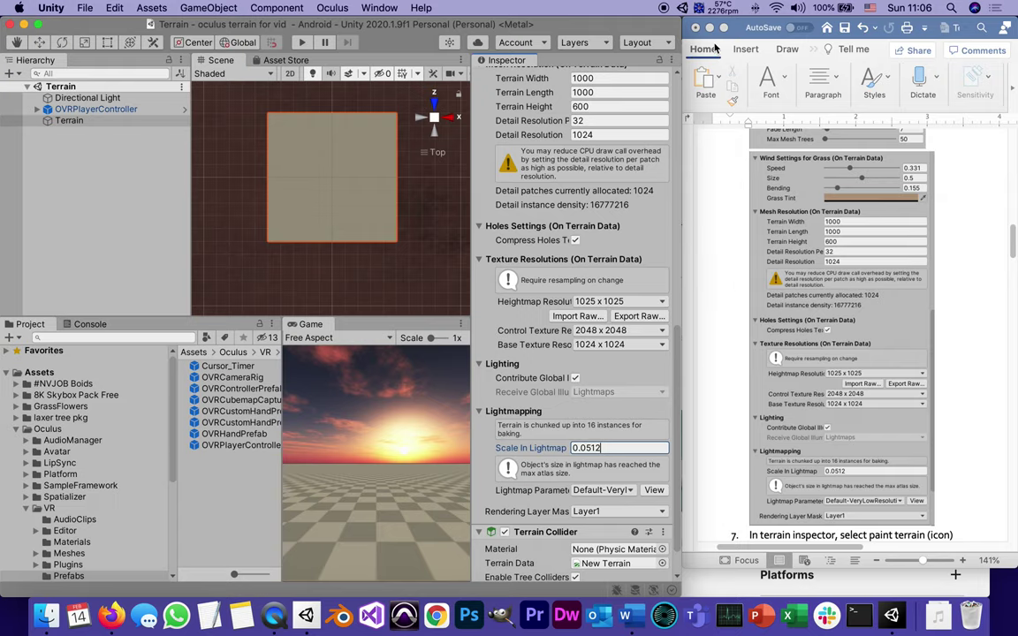
pyautogui.scroll(10, 521, 241)
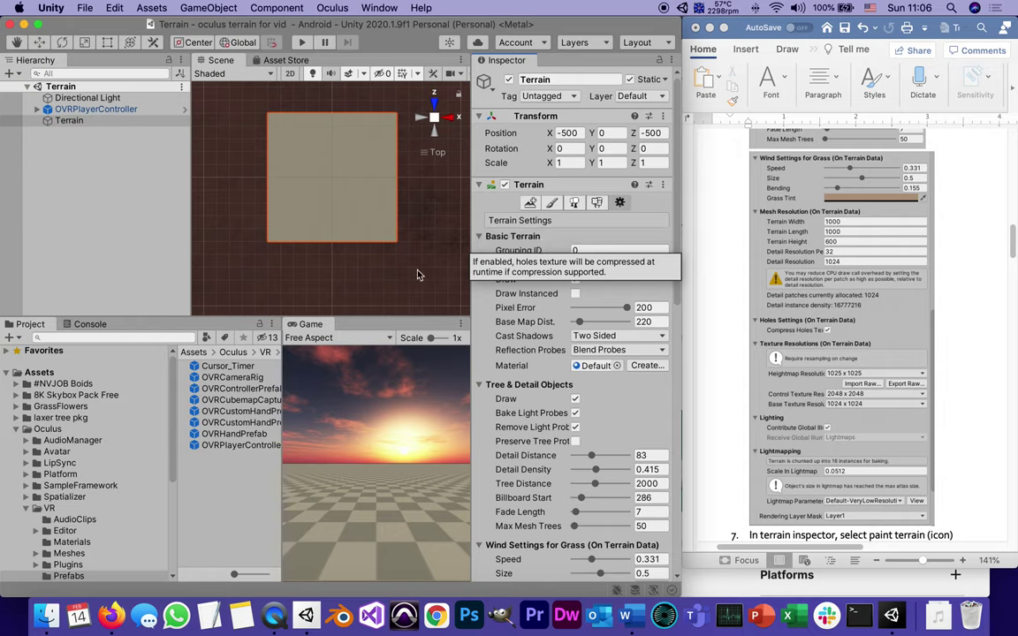
# Bring the Word guide forward, widen its window, and zoom the page to 160%
pyautogui.click(683, 82)
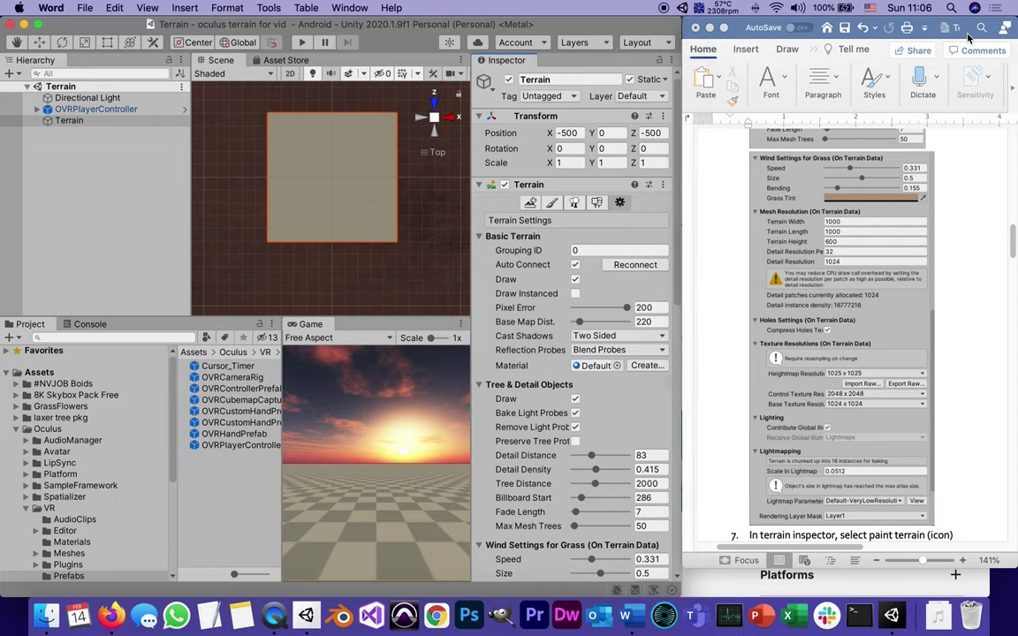
pyautogui.moveTo(683, 168); pyautogui.dragTo(306, 167)
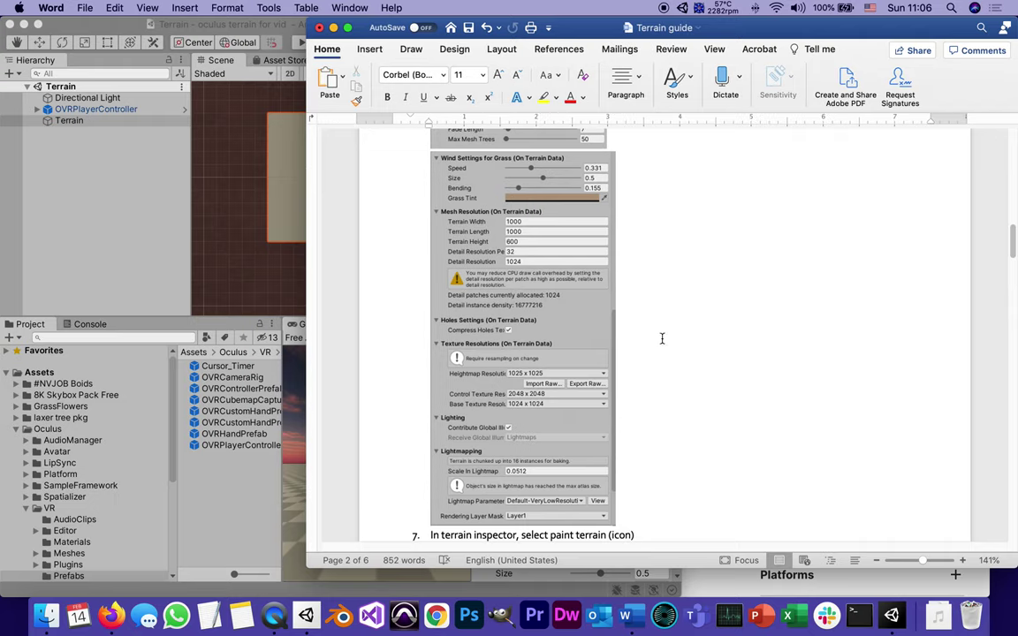
pyautogui.click(962, 560)
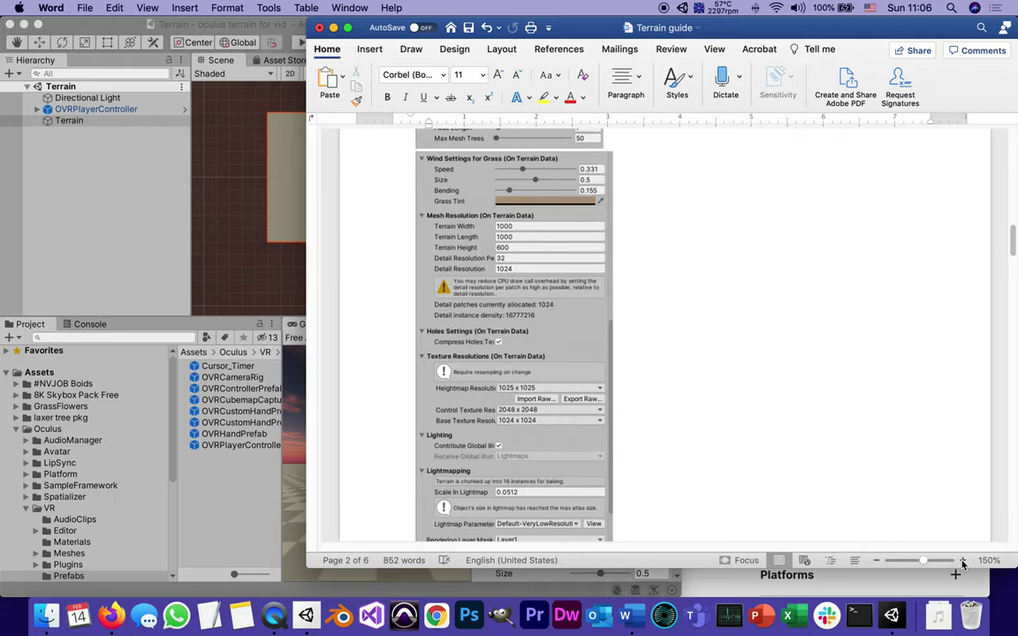
pyautogui.click(962, 560)
pyautogui.scroll(-3, 854, 264)
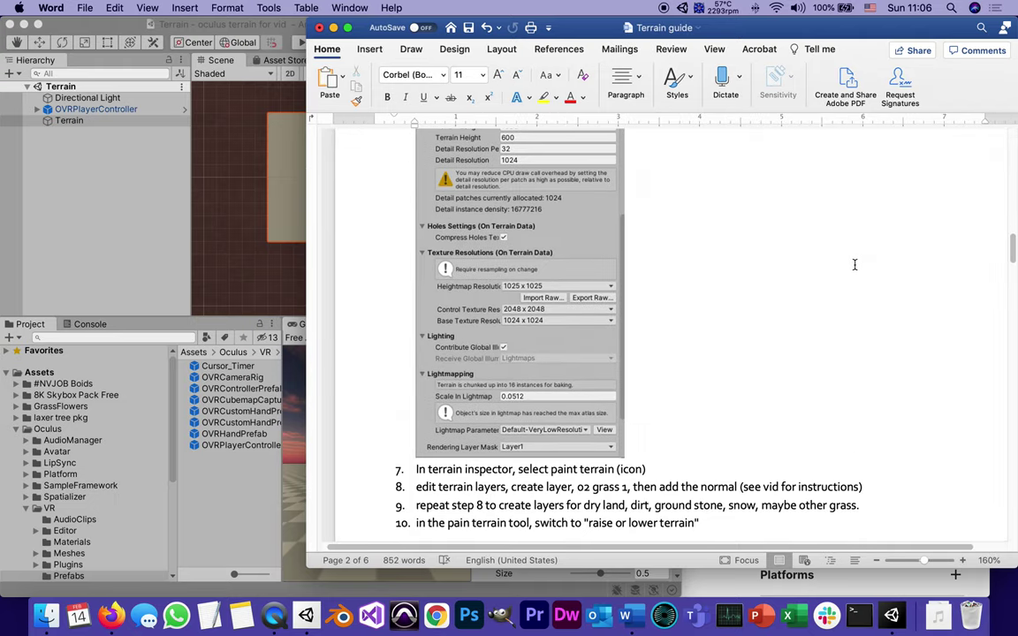
pyautogui.scroll(5, 854, 264)
pyautogui.scroll(5, 854, 264)
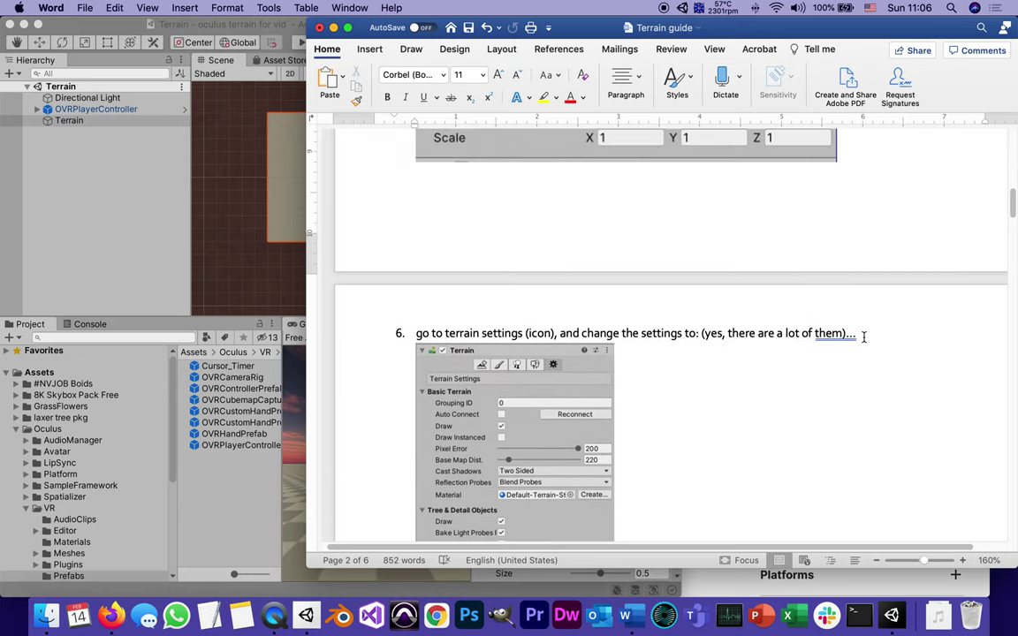
# Highlight step 6 in yellow and scroll to steps 7–18
pyautogui.moveTo(858, 334); pyautogui.dragTo(413, 321)
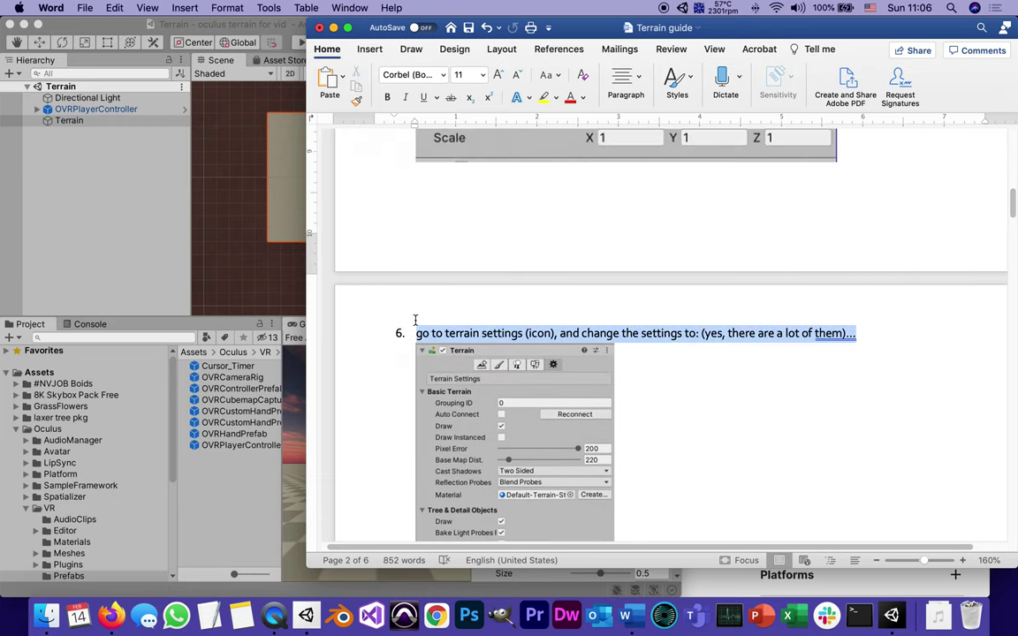
pyautogui.click(543, 97)
pyautogui.scroll(-10, 706, 351)
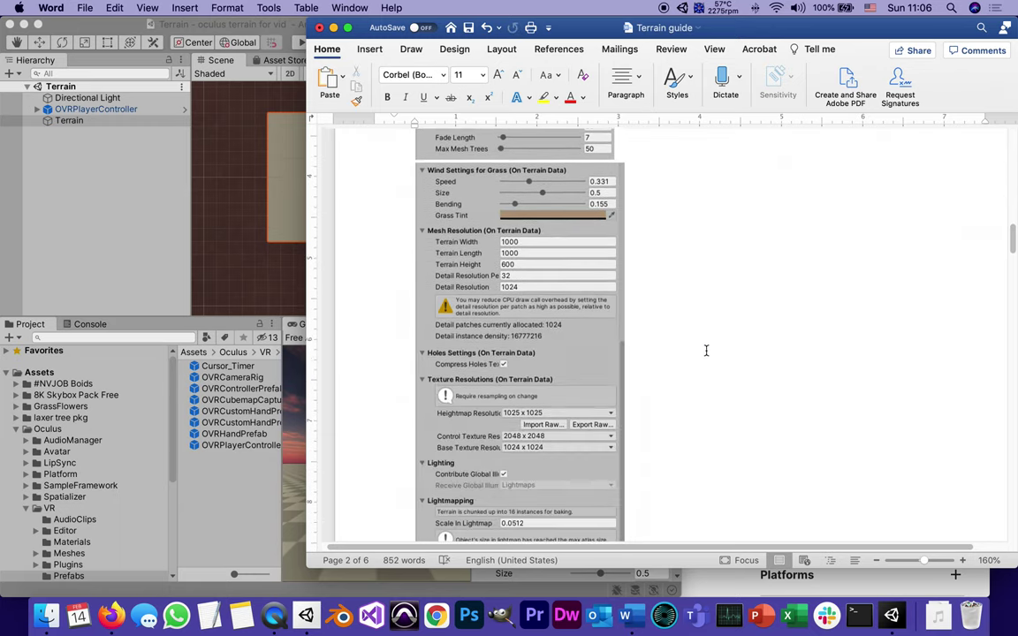
pyautogui.scroll(1, 705, 351)
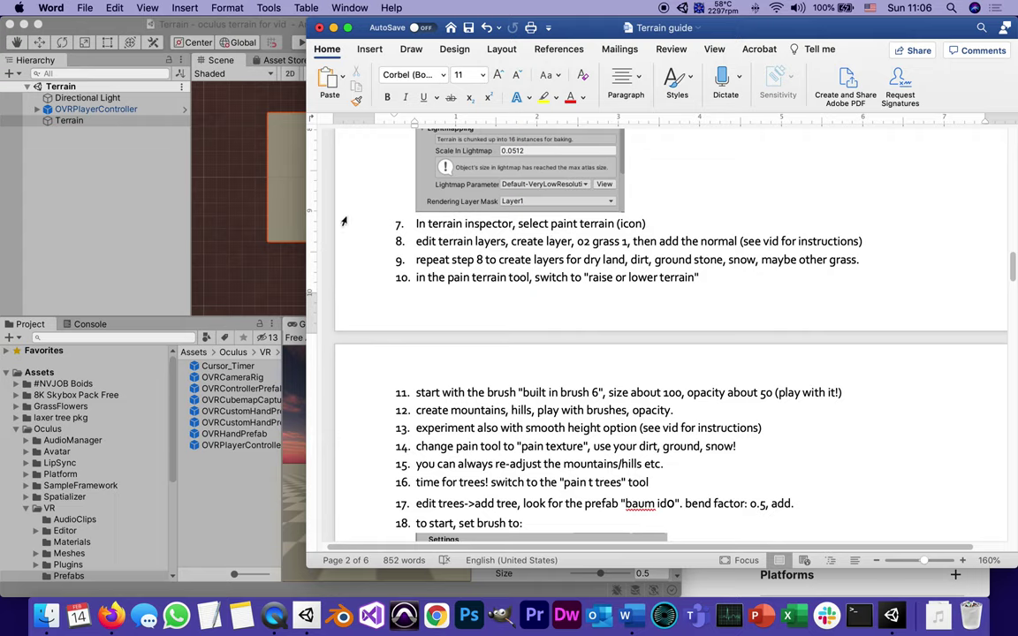
# Select the Terrain object in Unity and switch to its Paint Texture mode
pyautogui.click(124, 203)
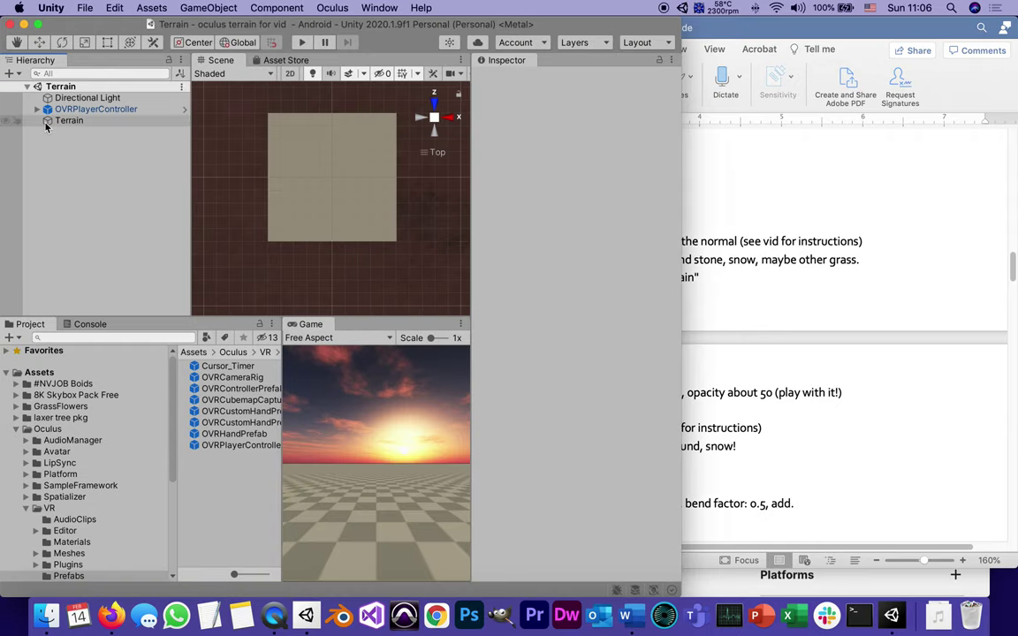
pyautogui.click(48, 121)
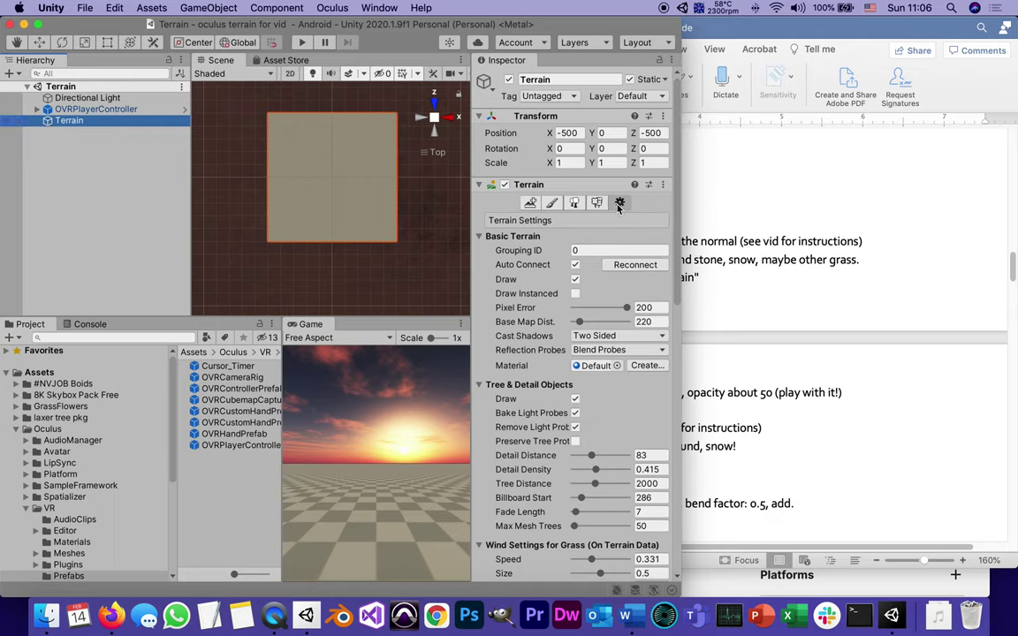
pyautogui.click(551, 204)
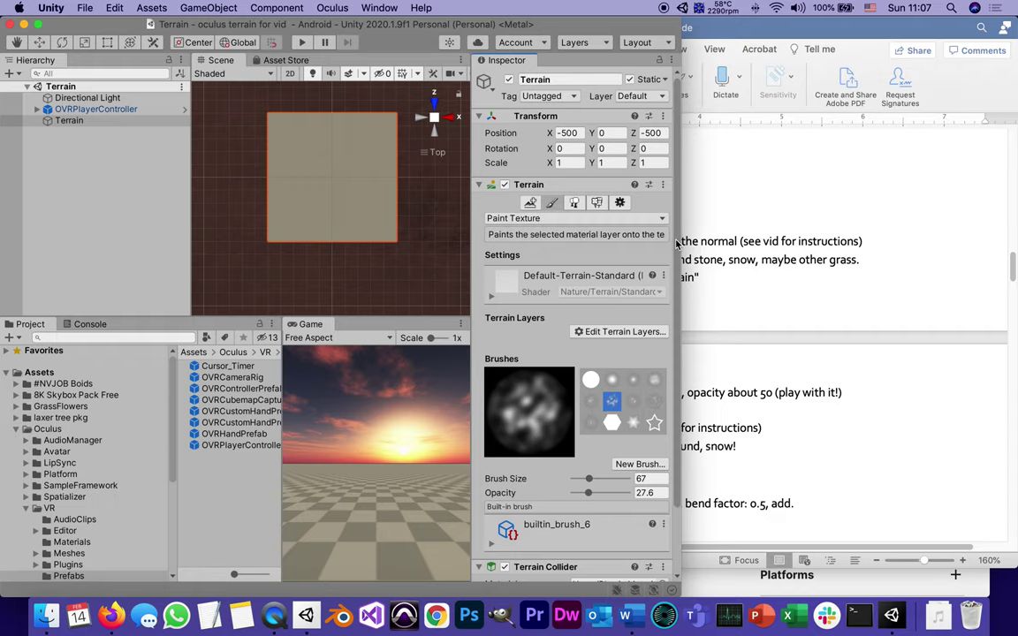
pyautogui.moveTo(678, 220); pyautogui.dragTo(954, 240)
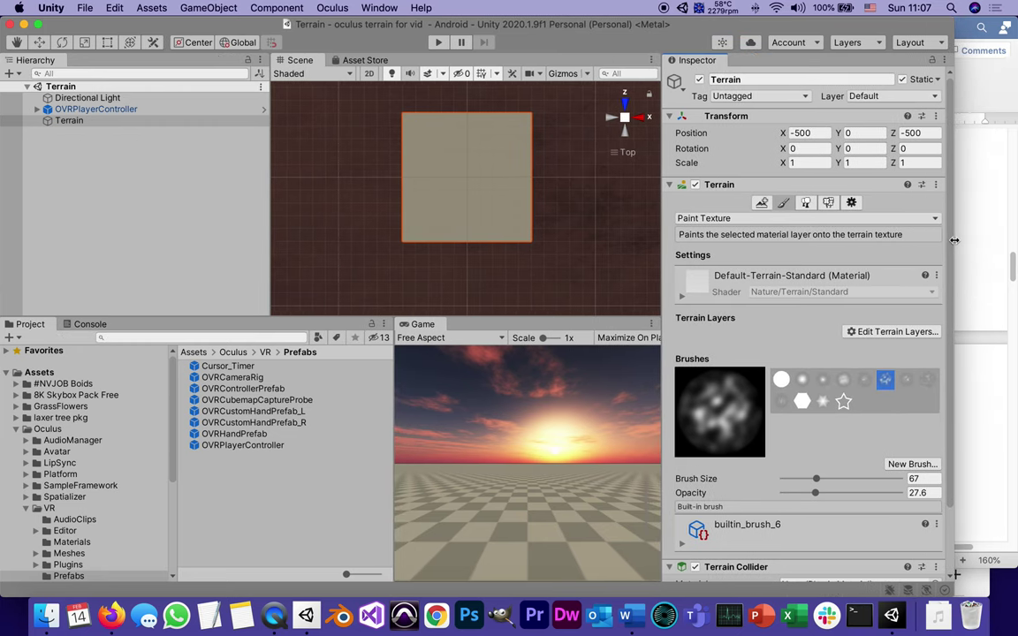
# Create a new terrain layer using the 02grass1 texture so the terrain turns green
pyautogui.click(874, 334)
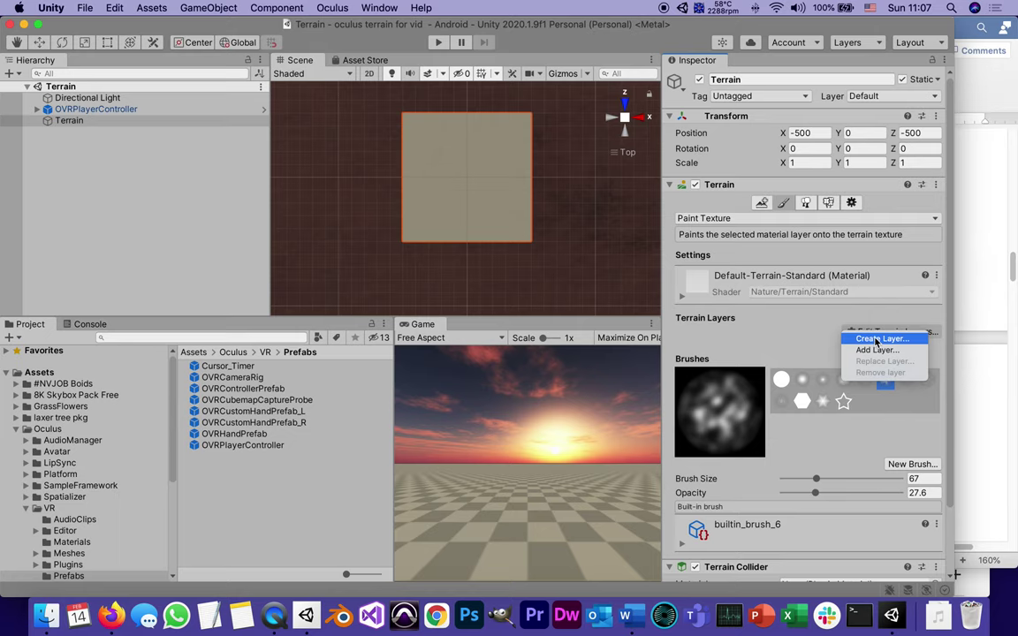
pyautogui.click(878, 339)
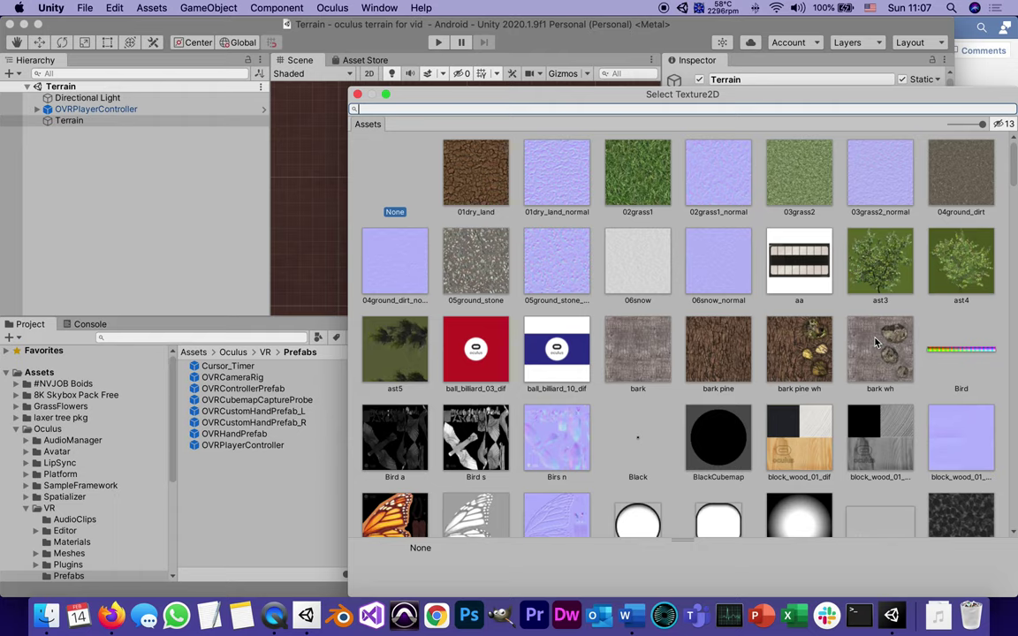
pyautogui.click(637, 167)
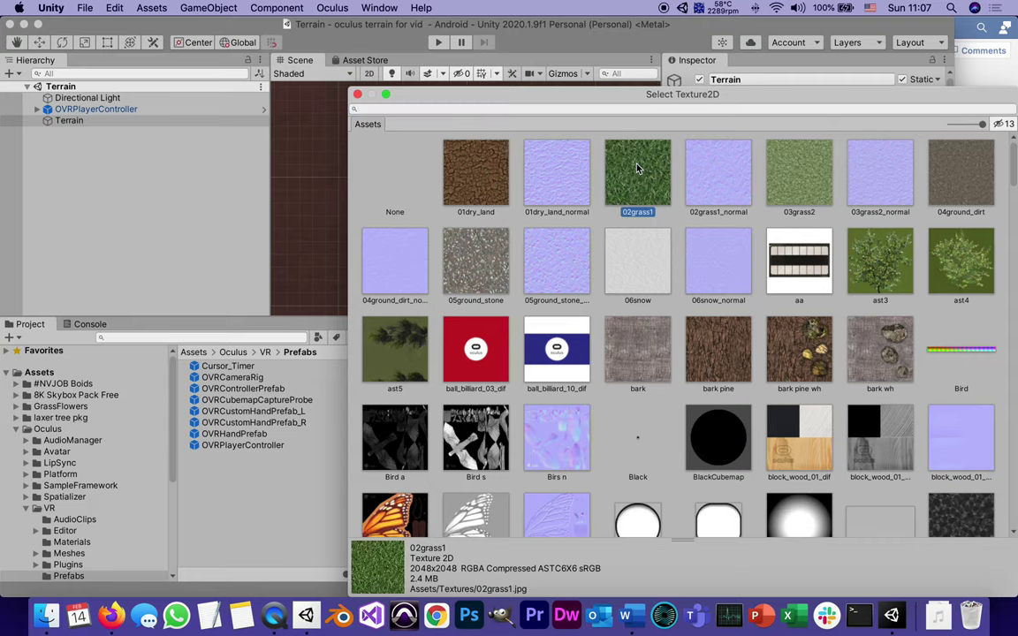
pyautogui.doubleClick(637, 168)
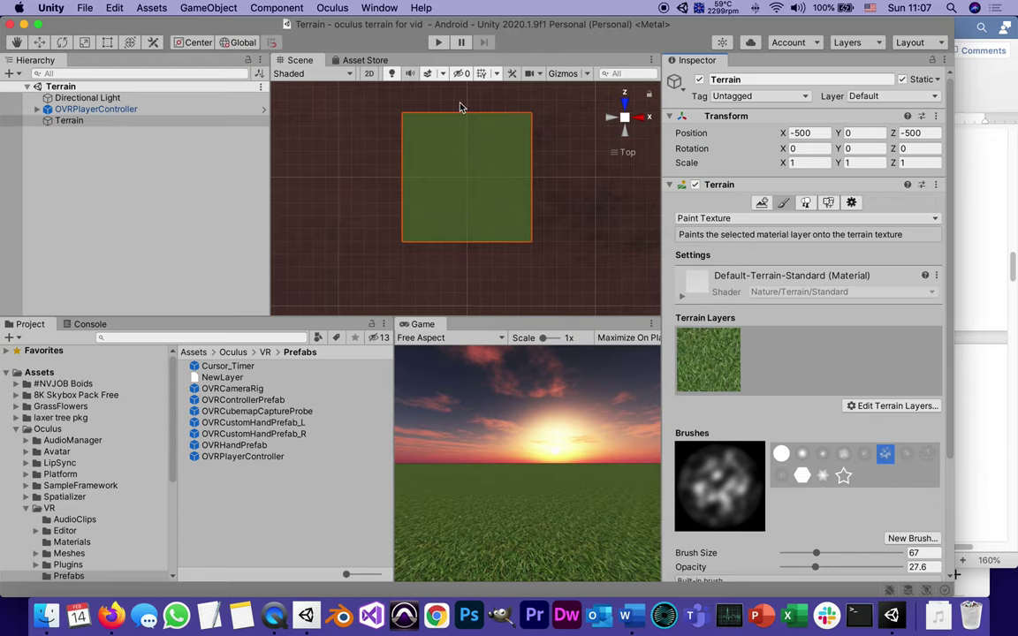
pyautogui.scroll(-4, 796, 371)
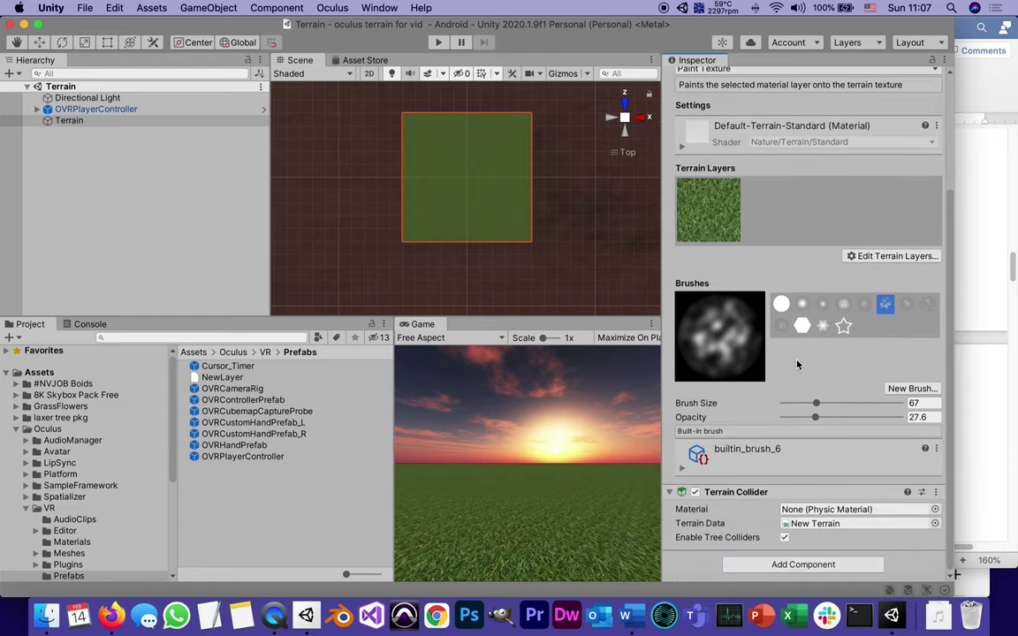
# Assign 02grass1_normal as the grass layer's normal map
pyautogui.click(710, 217)
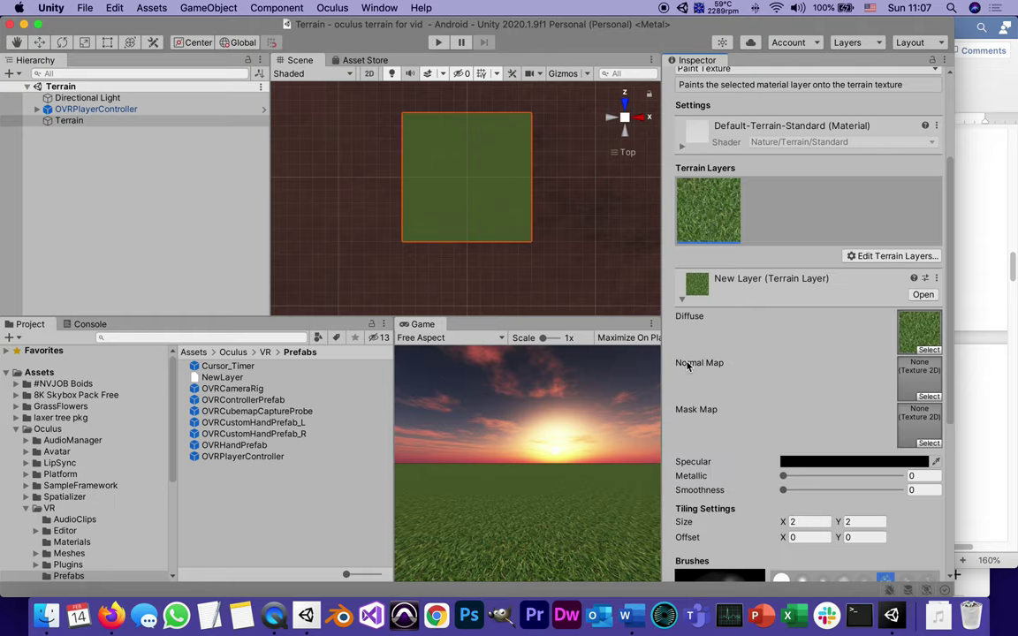
pyautogui.click(928, 398)
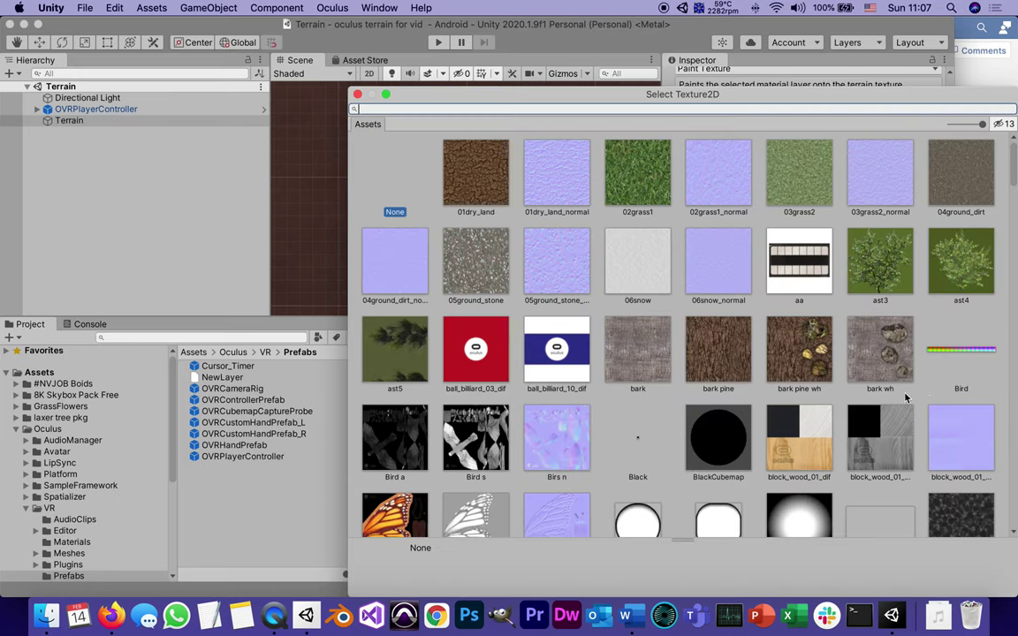
pyautogui.click(707, 174)
pyautogui.doubleClick(708, 174)
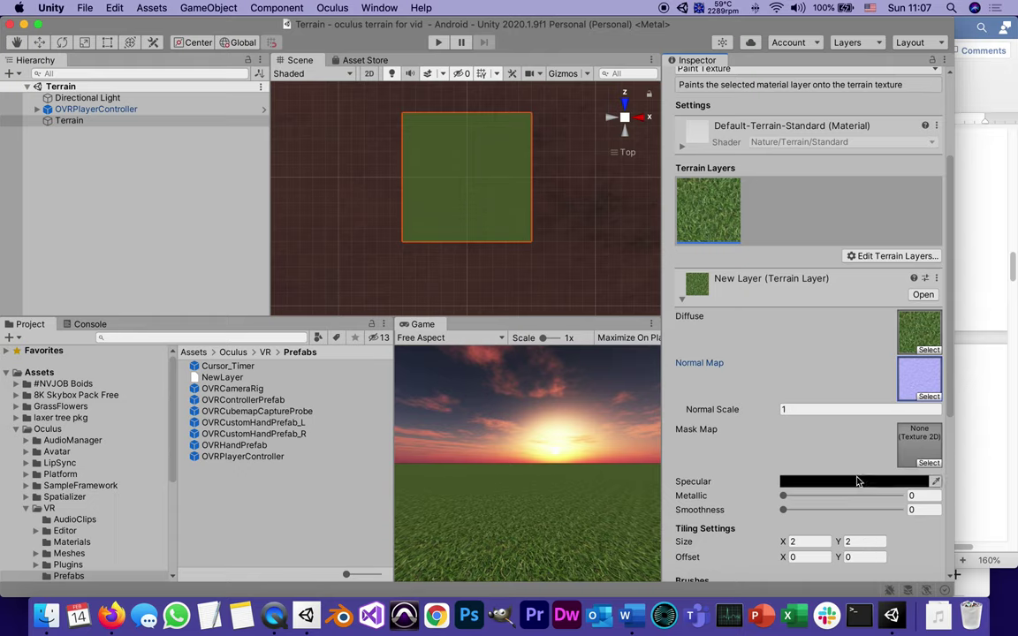
# Set the grass layer's Normal Scale to 1.54
pyautogui.click(772, 411)
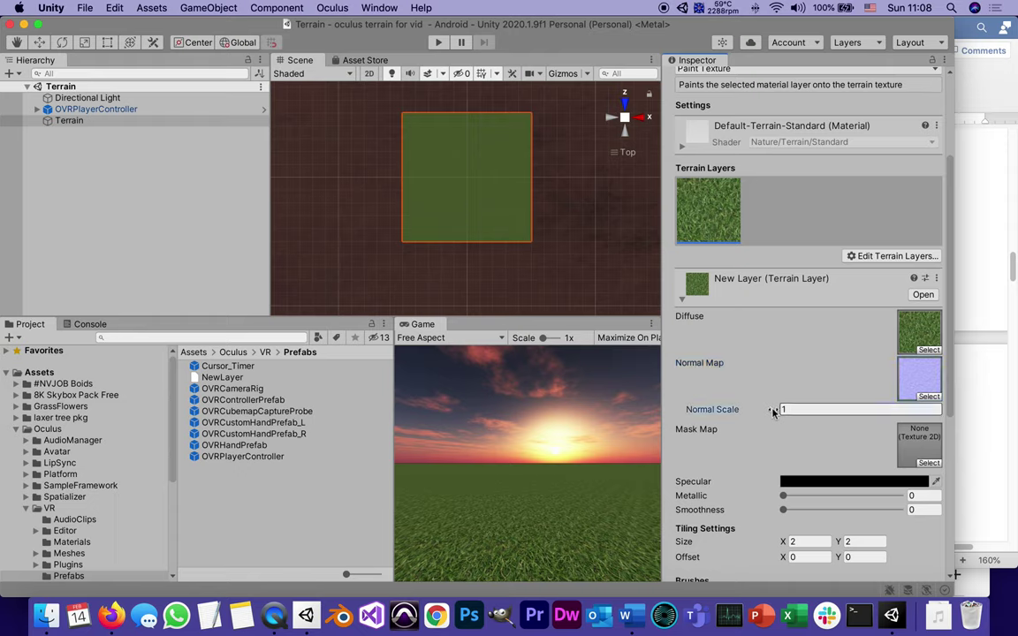
pyautogui.write('5.63')
pyautogui.moveTo(779, 298); pyautogui.dragTo(782, 415)
pyautogui.click(780, 409)
pyautogui.write('1.3')
pyautogui.moveTo(772, 399); pyautogui.dragTo(761, 402)
# In the Word Terrain guide, highlight steps 7 and 8 in yellow
pyautogui.click(629, 616)
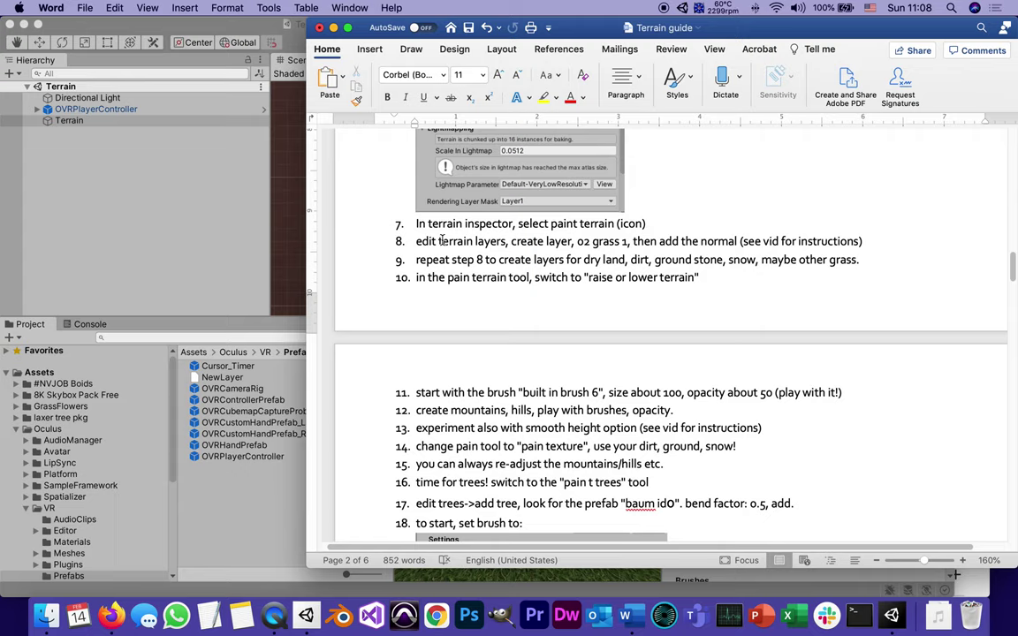
pyautogui.moveTo(415, 223); pyautogui.dragTo(873, 237)
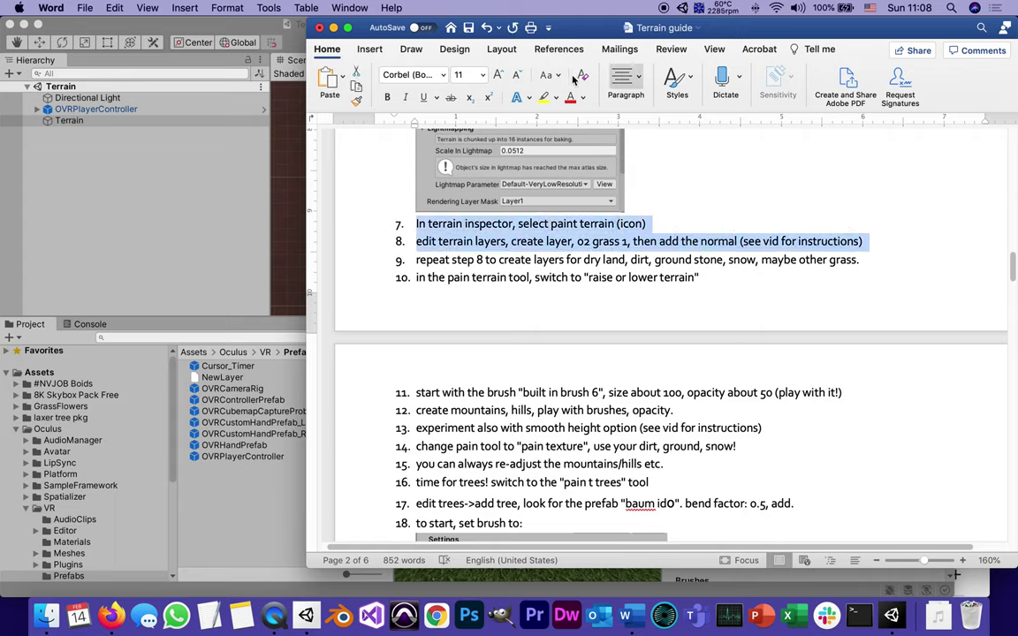
pyautogui.click(543, 97)
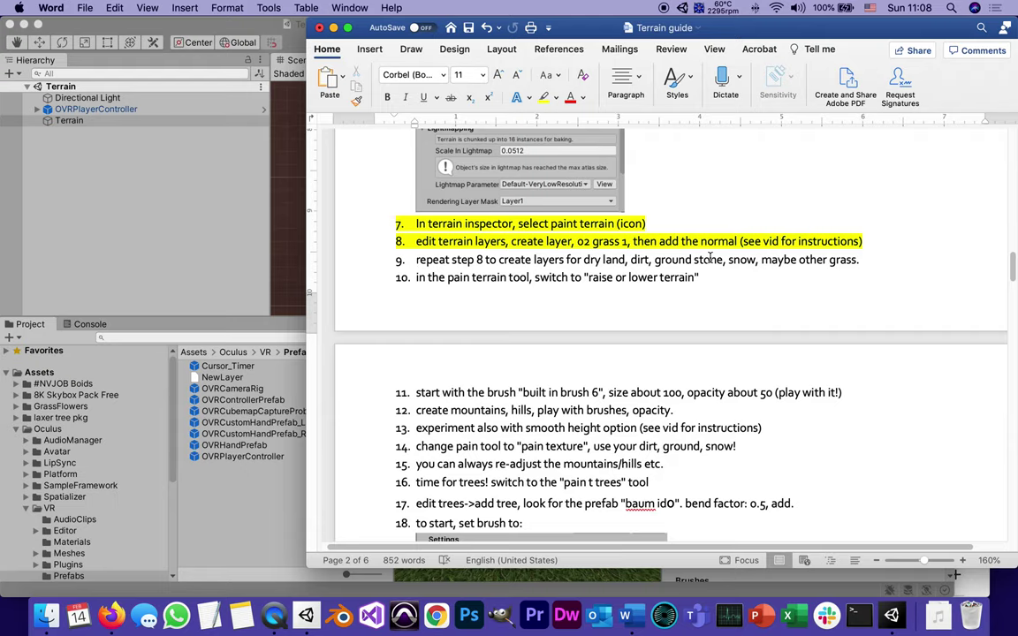
# Add a 01dry_land terrain layer with 01dry_land_normal as its normal map
pyautogui.click(194, 182)
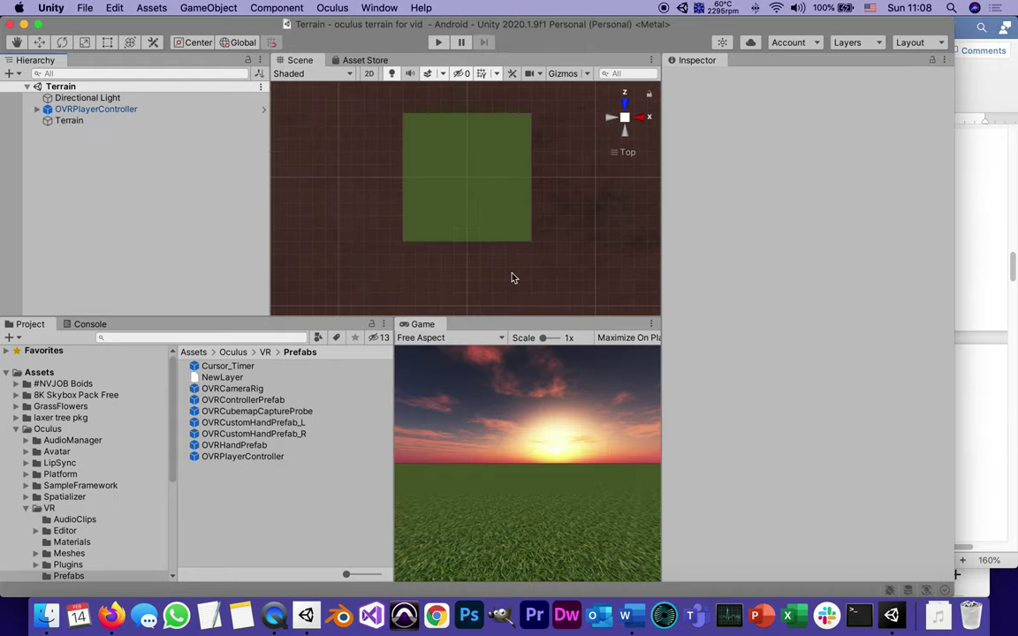
pyautogui.click(70, 121)
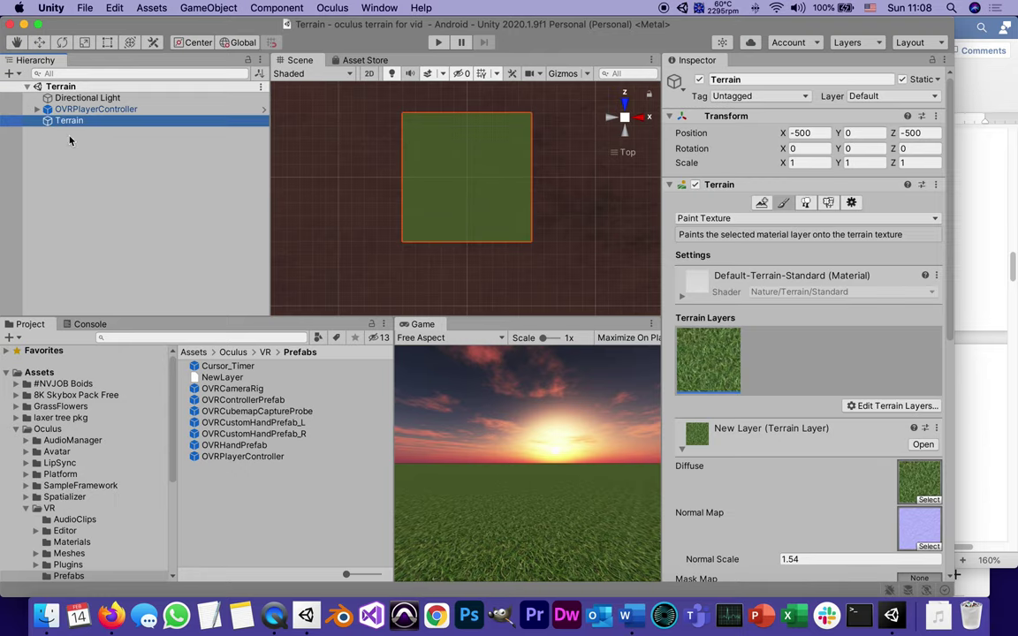
pyautogui.click(861, 406)
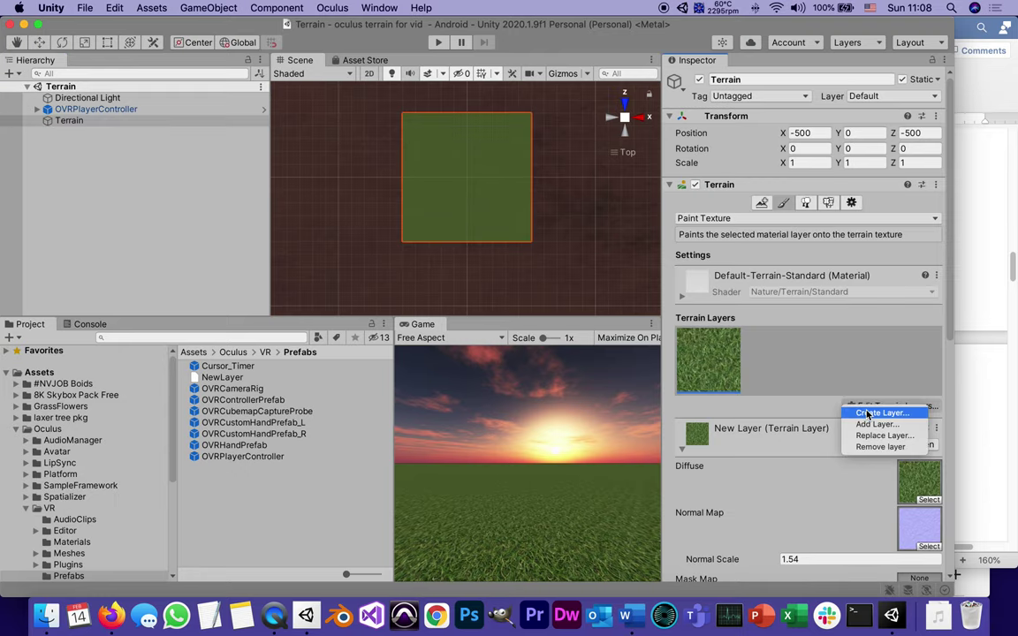
pyautogui.click(868, 414)
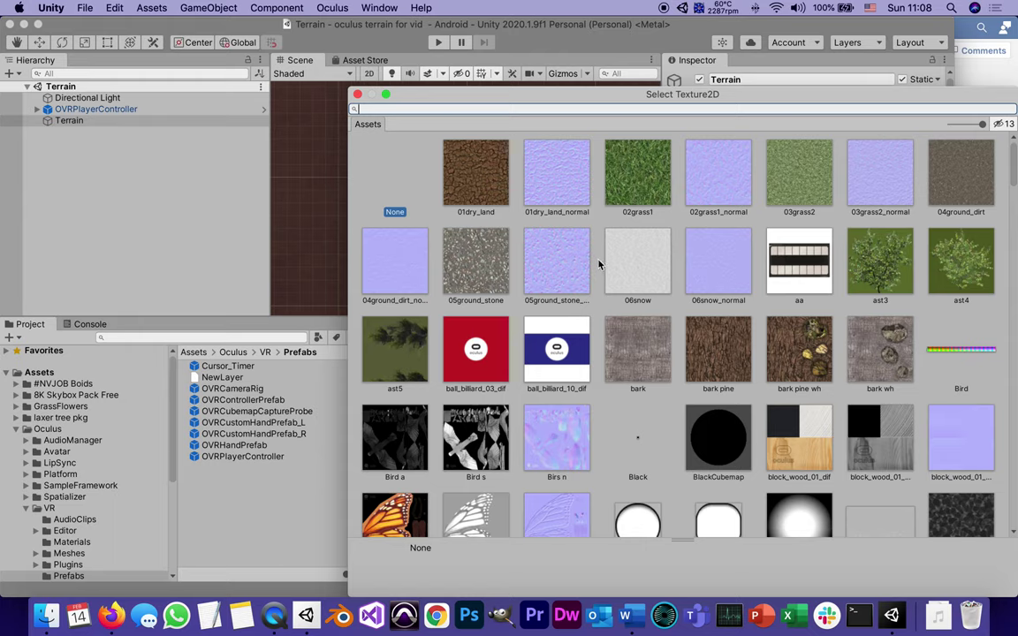
pyautogui.doubleClick(473, 181)
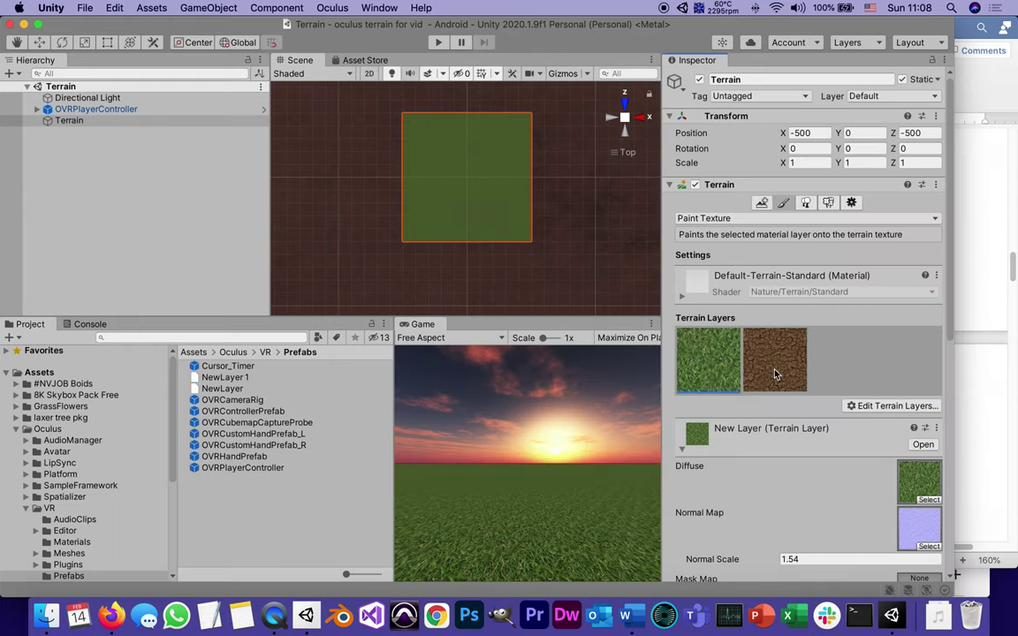
pyautogui.click(775, 374)
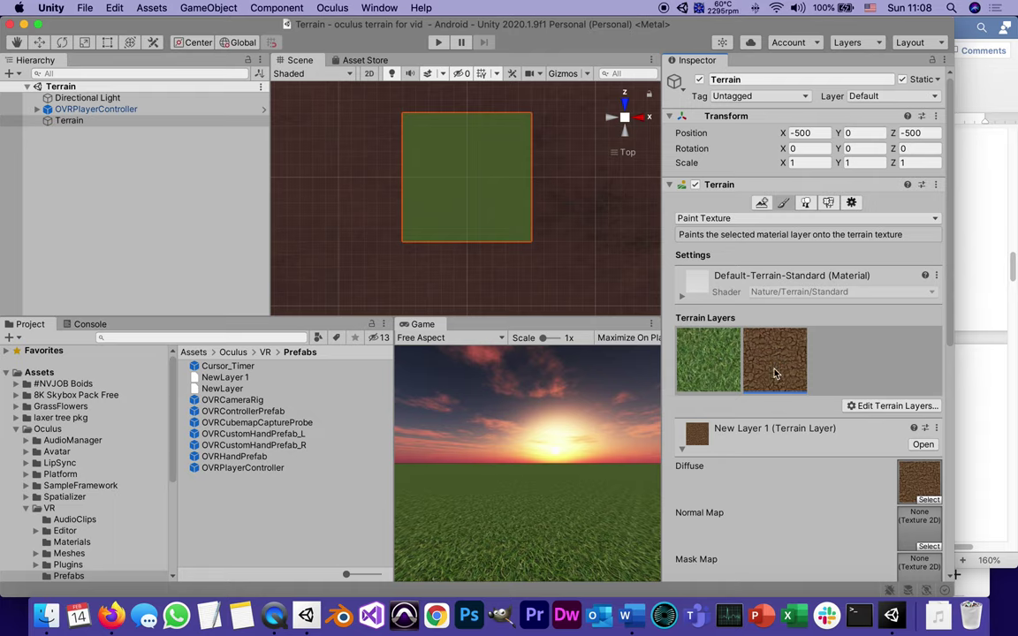
pyautogui.click(929, 546)
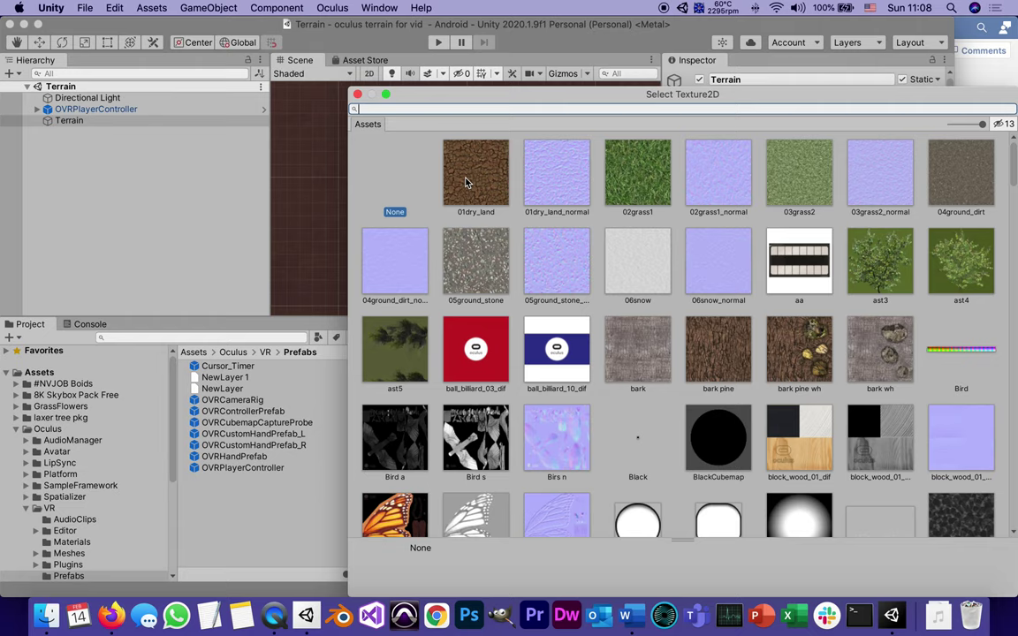
pyautogui.click(557, 176)
pyautogui.doubleClick(557, 176)
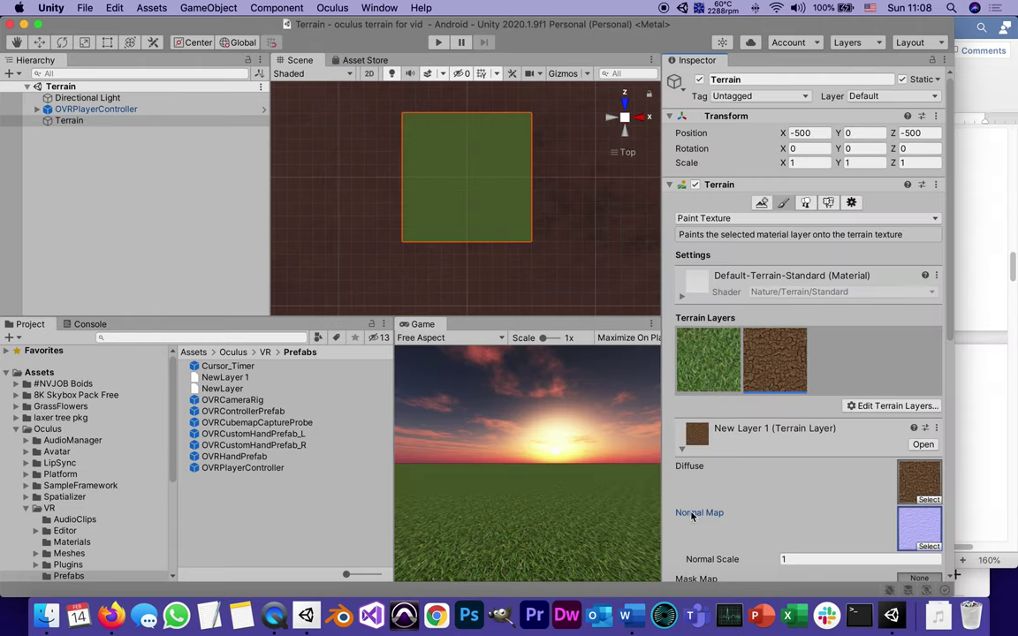
# Add a 04ground_dirt terrain layer with 04ground_dirt_normal as its normal map
pyautogui.click(879, 406)
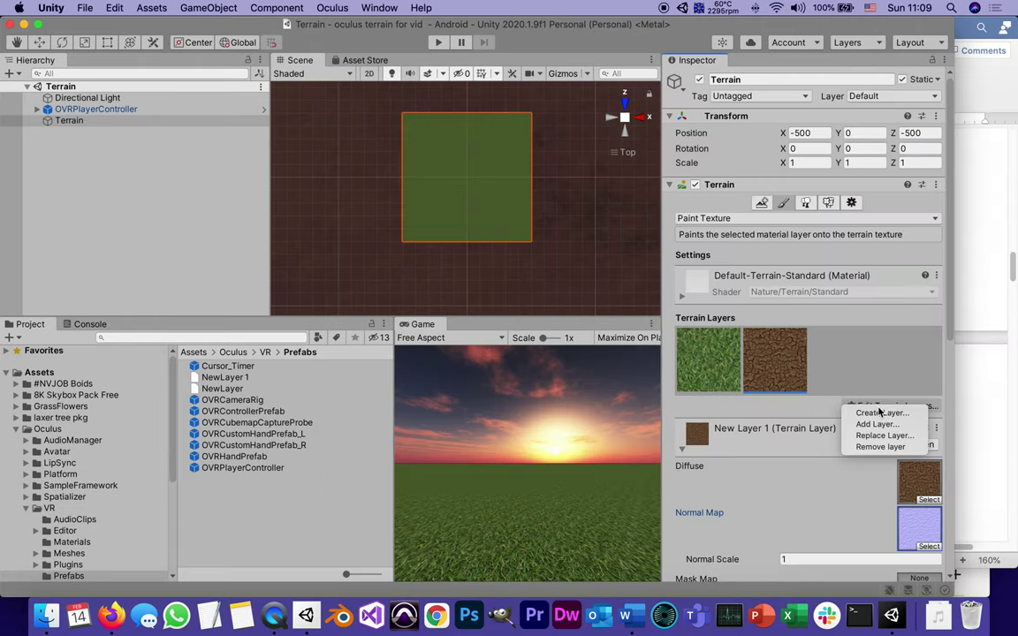
pyautogui.click(879, 413)
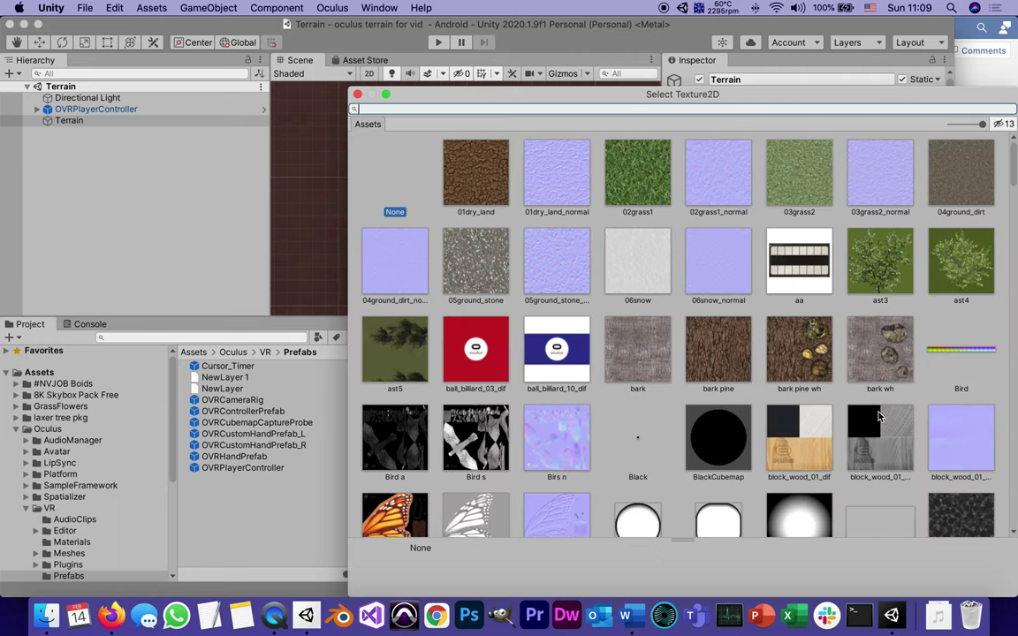
pyautogui.click(960, 178)
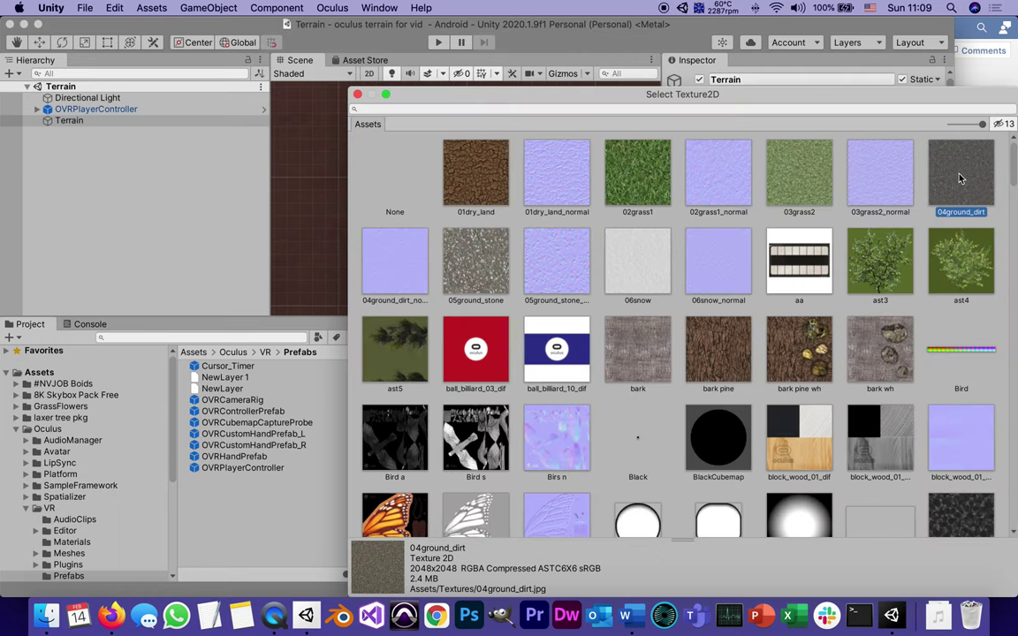
pyautogui.doubleClick(960, 178)
pyautogui.click(844, 357)
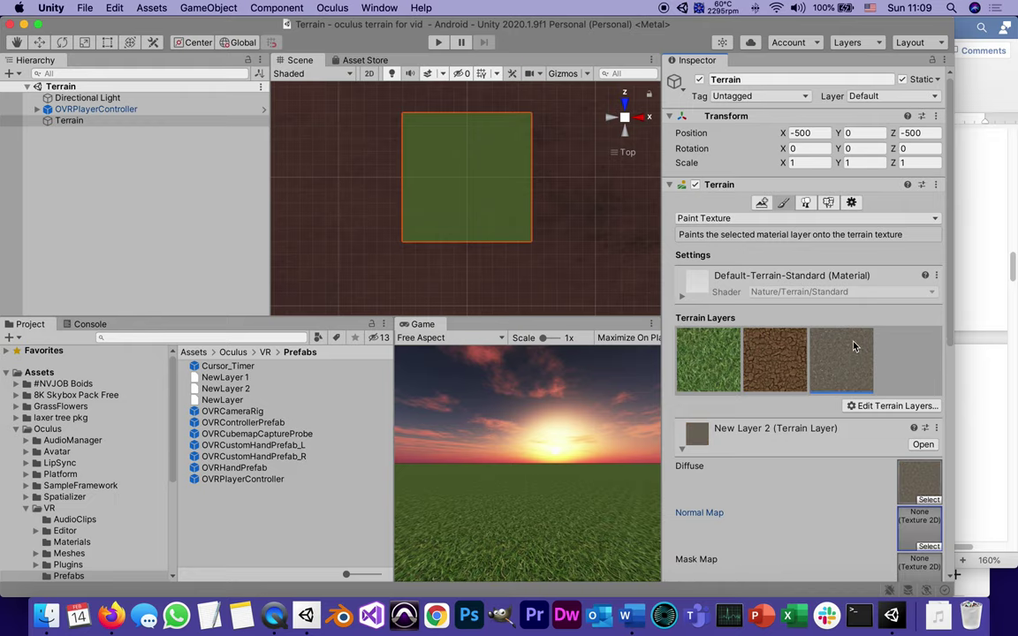
pyautogui.click(928, 547)
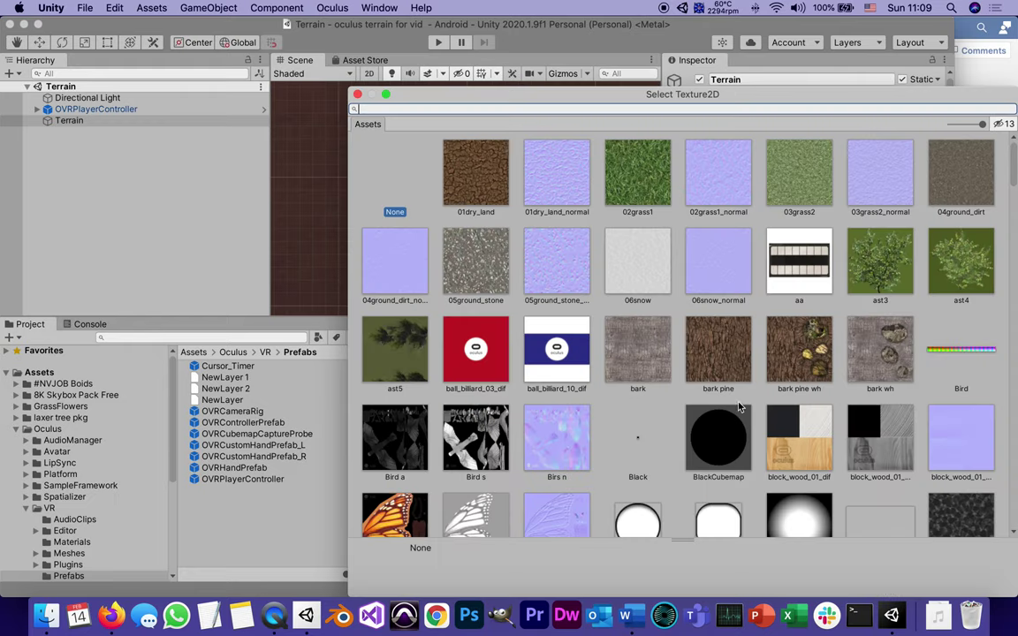
pyautogui.click(393, 265)
pyautogui.doubleClick(393, 270)
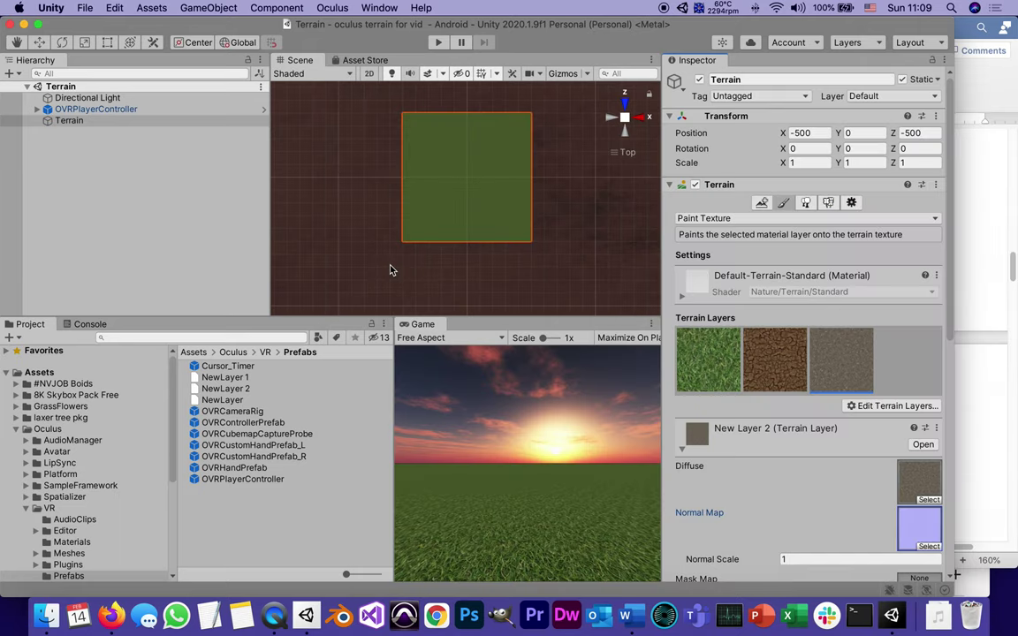
pyautogui.scroll(-5, 829, 480)
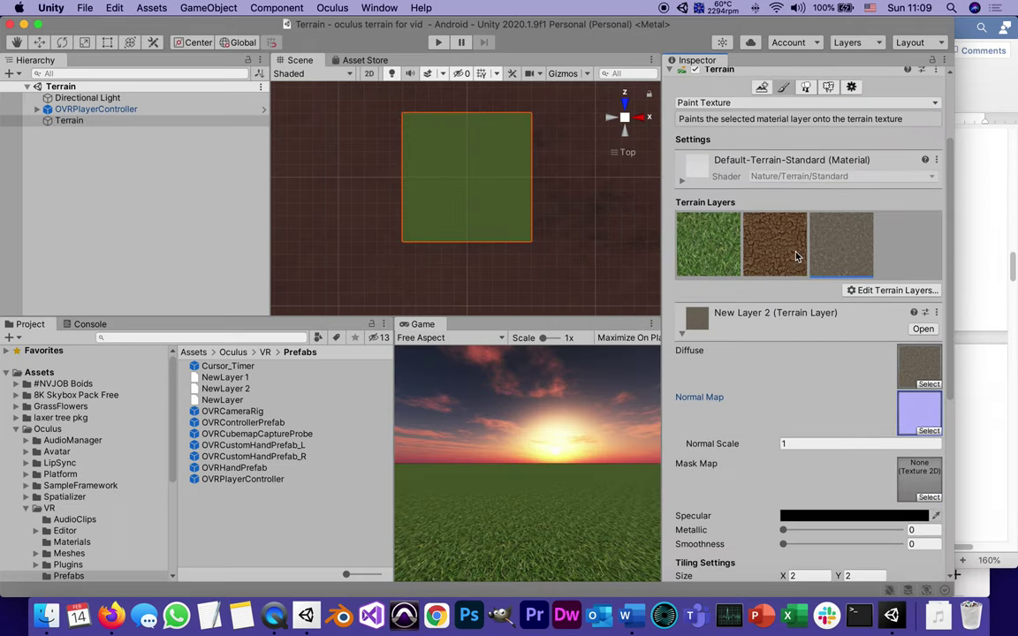
# Add a 05ground_stone terrain layer with 05ground_stone_normal as its normal map
pyautogui.click(880, 291)
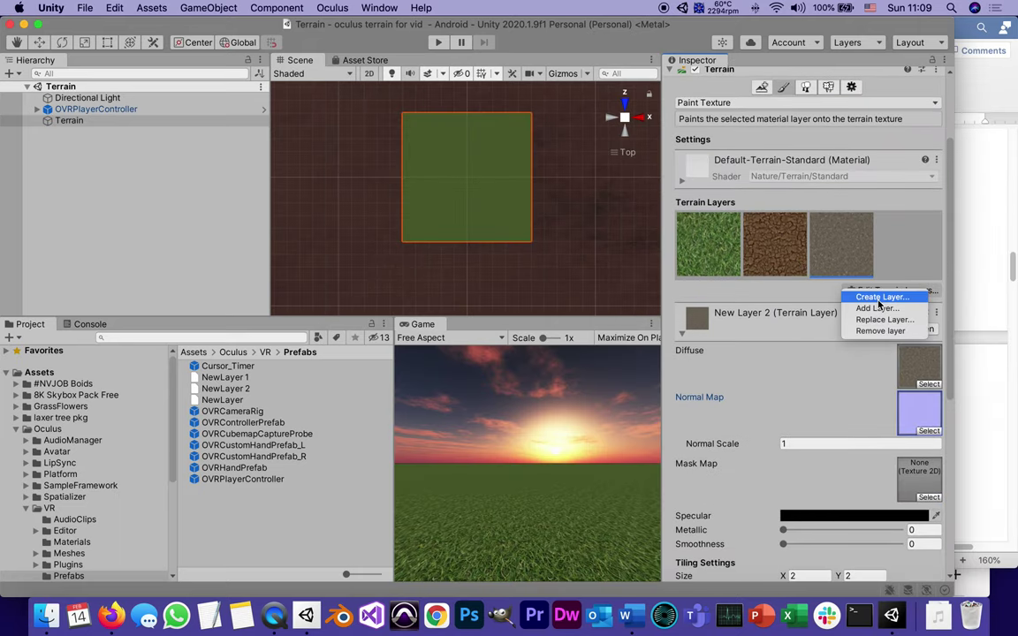
pyautogui.click(879, 298)
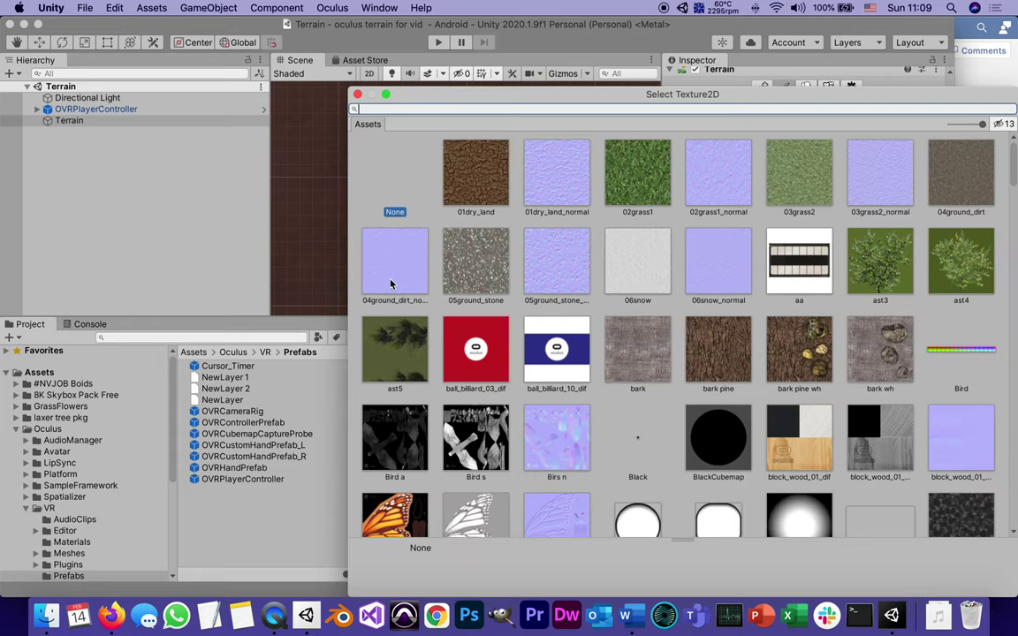
pyautogui.click(483, 264)
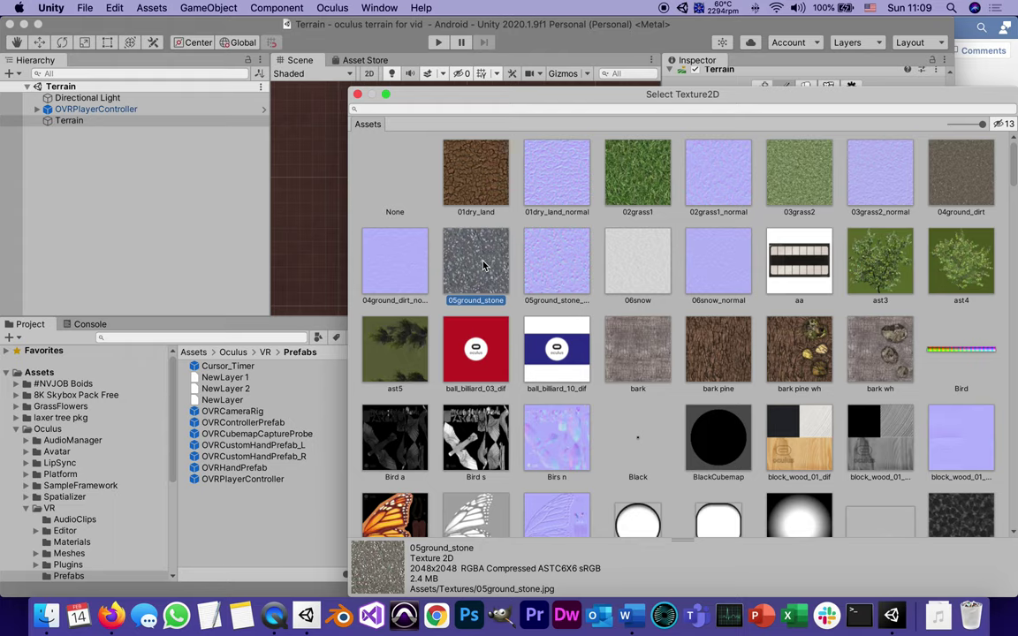
pyautogui.doubleClick(484, 264)
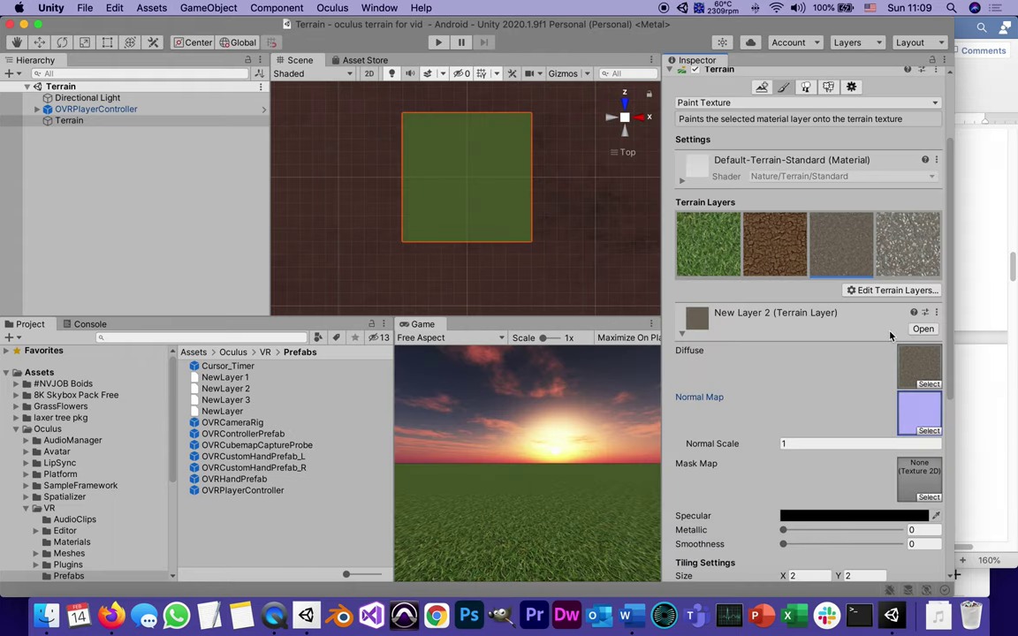
pyautogui.click(905, 241)
pyautogui.click(925, 432)
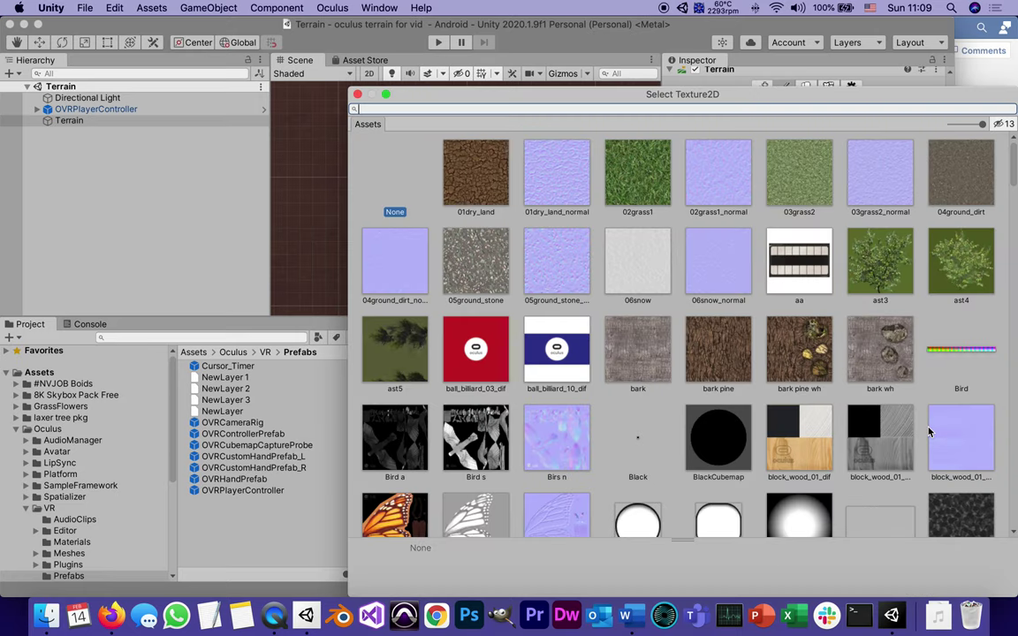
pyautogui.click(552, 275)
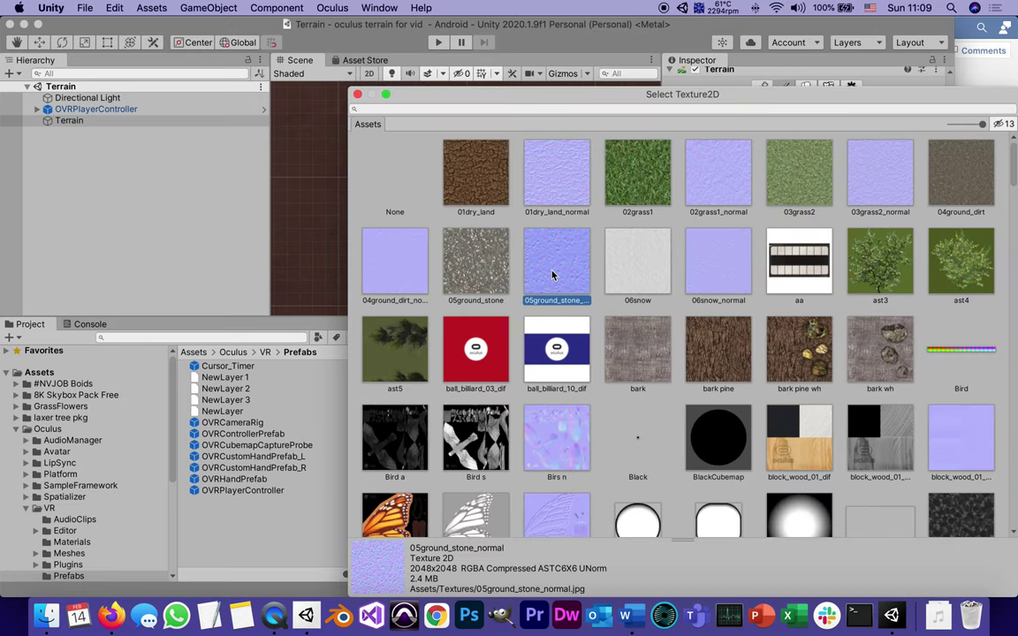
pyautogui.doubleClick(552, 275)
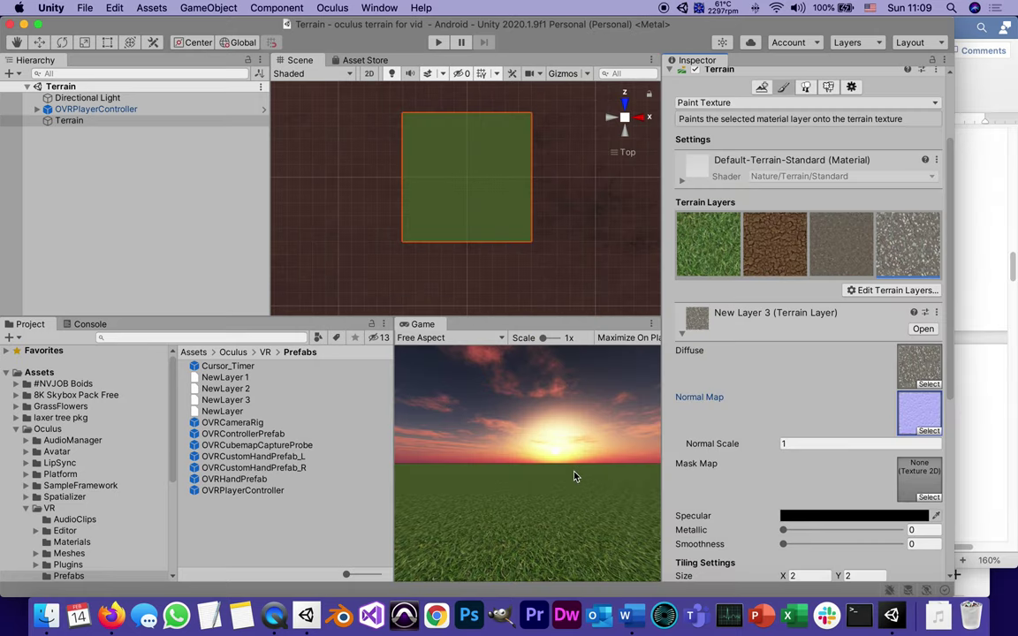
# Add a 06snow terrain layer with 06snow_normal as its normal map
pyautogui.click(859, 290)
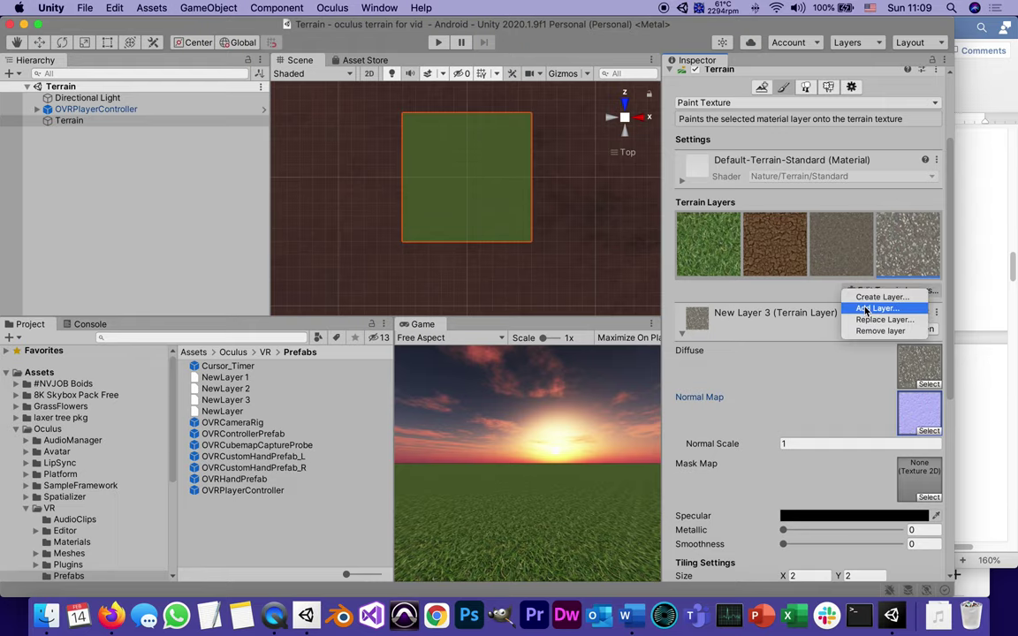
pyautogui.click(861, 297)
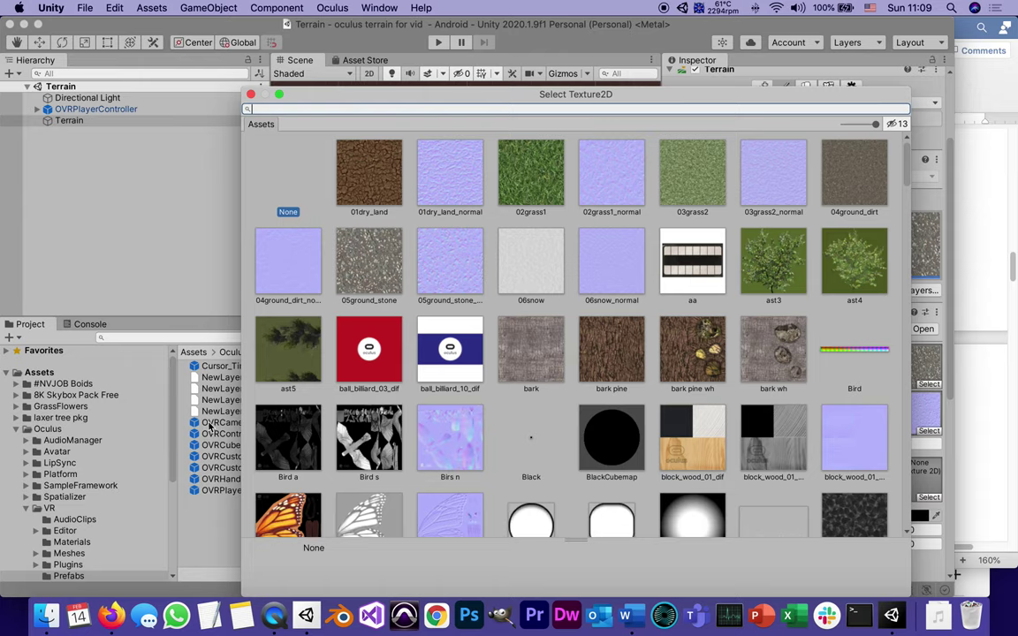
pyautogui.click(533, 264)
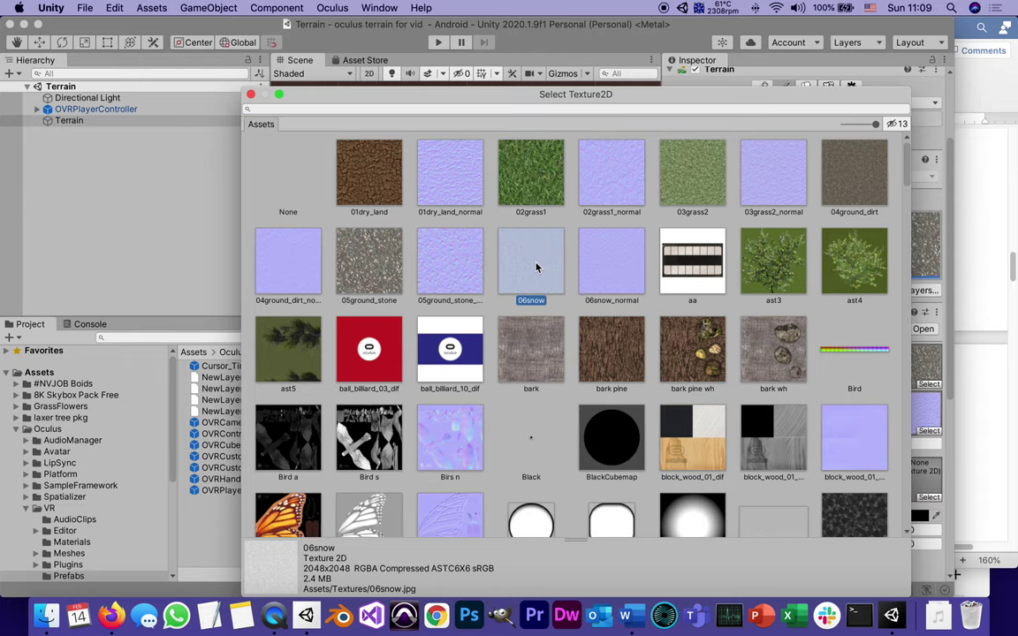
pyautogui.doubleClick(532, 264)
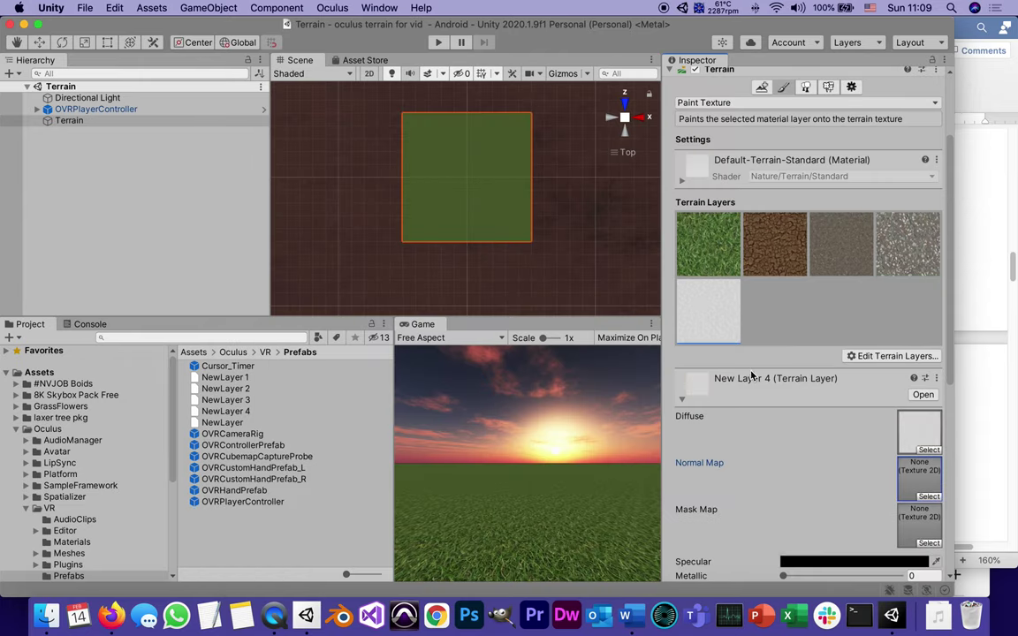
pyautogui.click(927, 495)
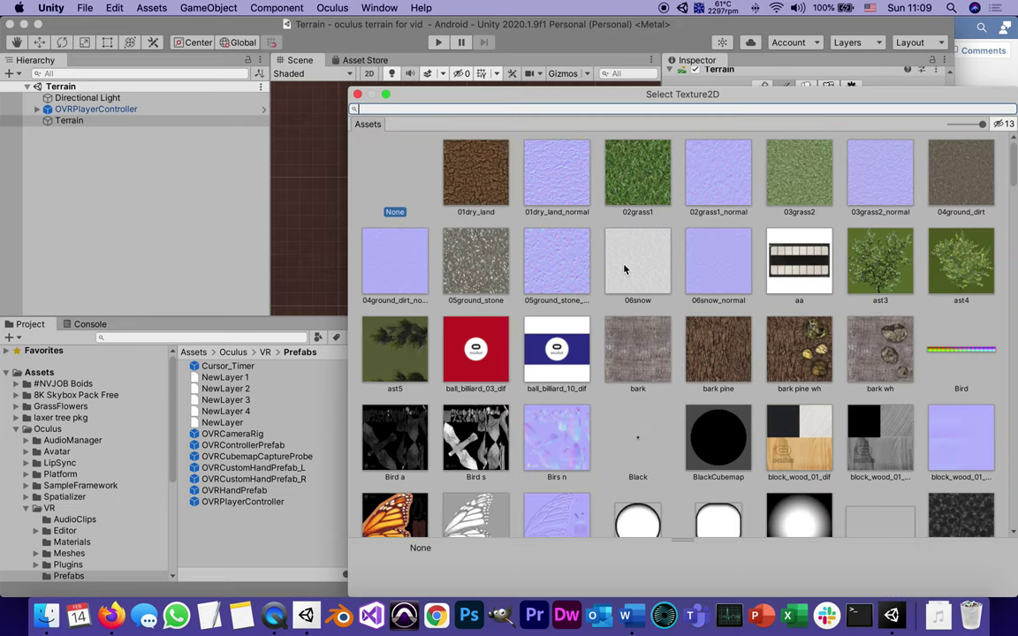
pyautogui.click(717, 273)
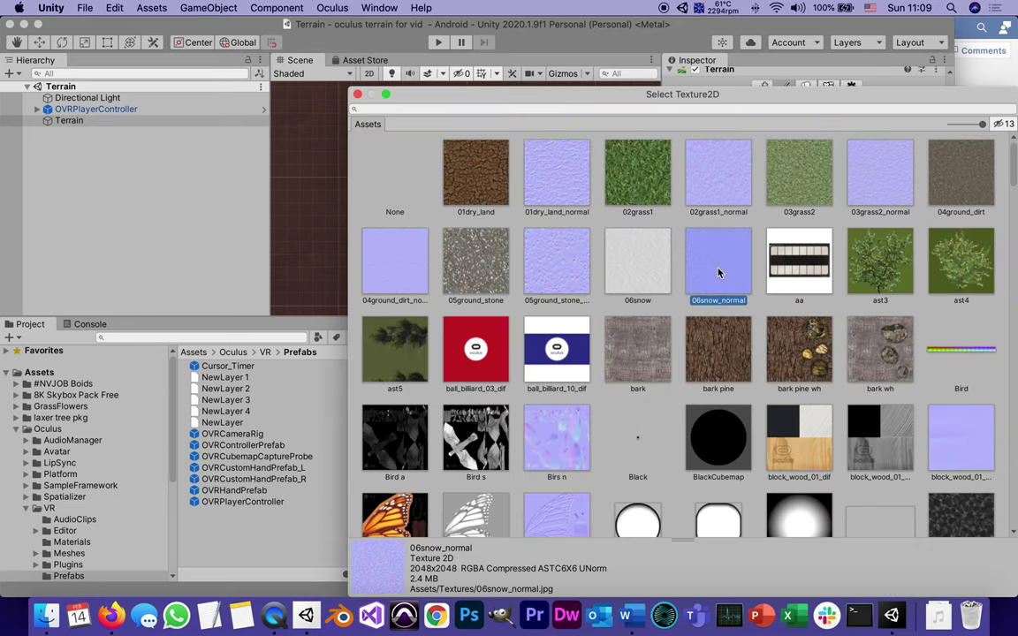
pyautogui.doubleClick(717, 273)
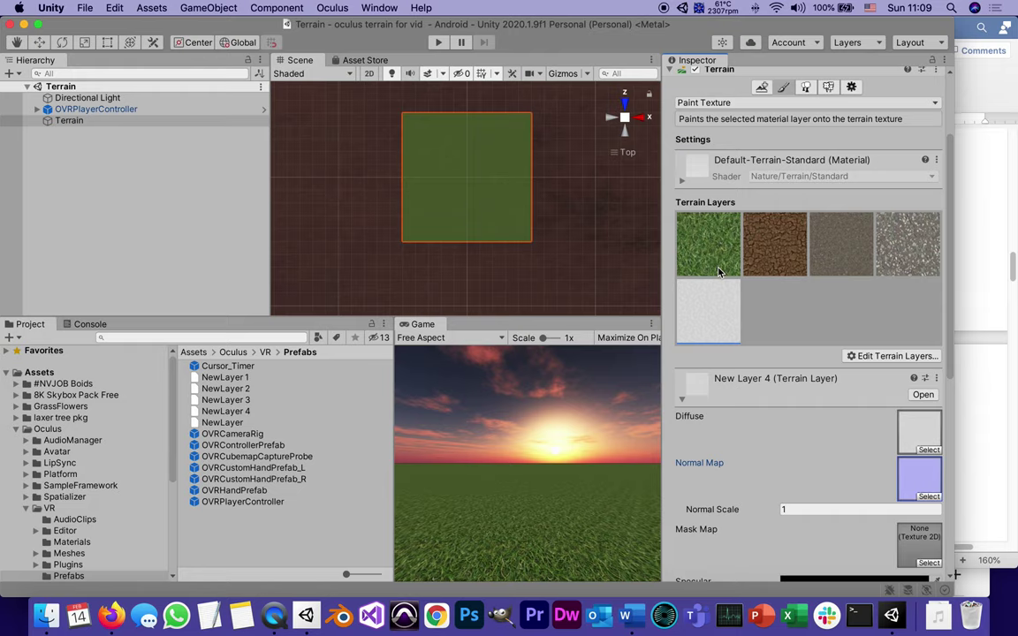
# Save the Unity project with File > Save Project and return to the Word Terrain guide
pyautogui.click(88, 8)
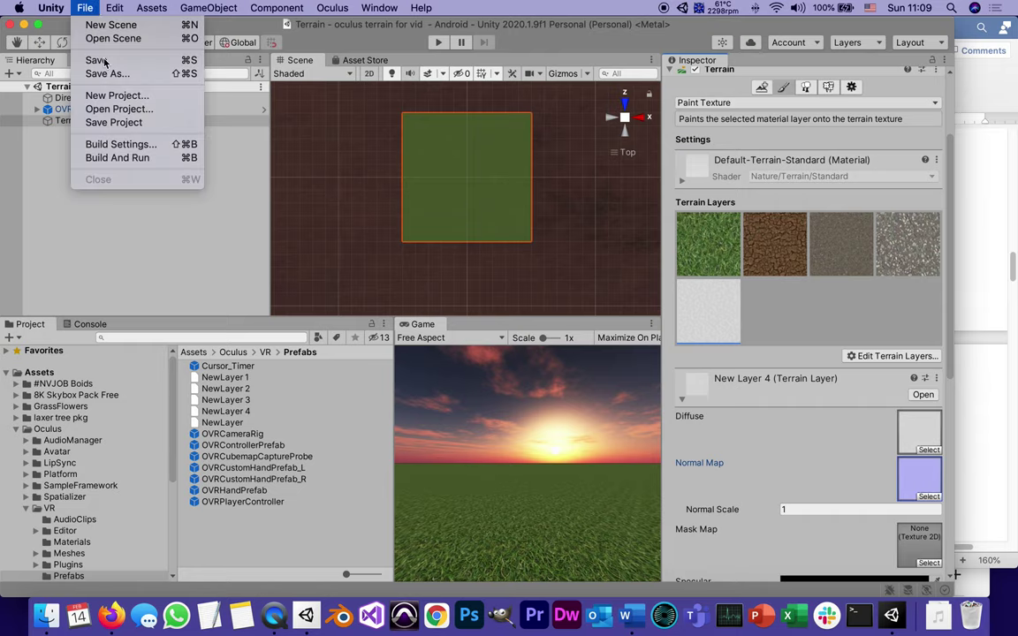
pyautogui.click(84, 8)
pyautogui.click(85, 8)
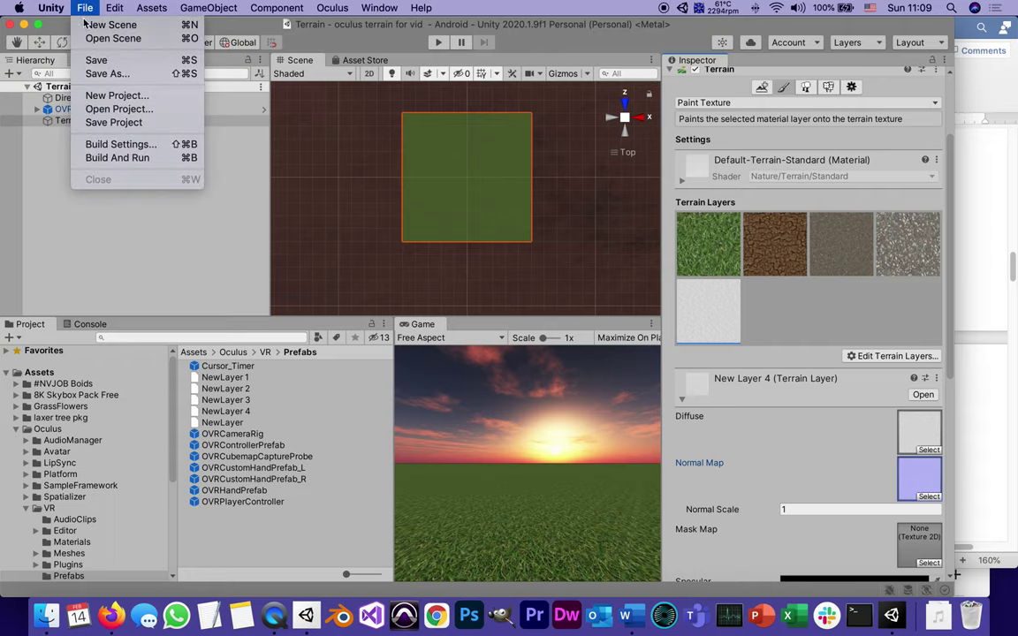
pyautogui.click(90, 121)
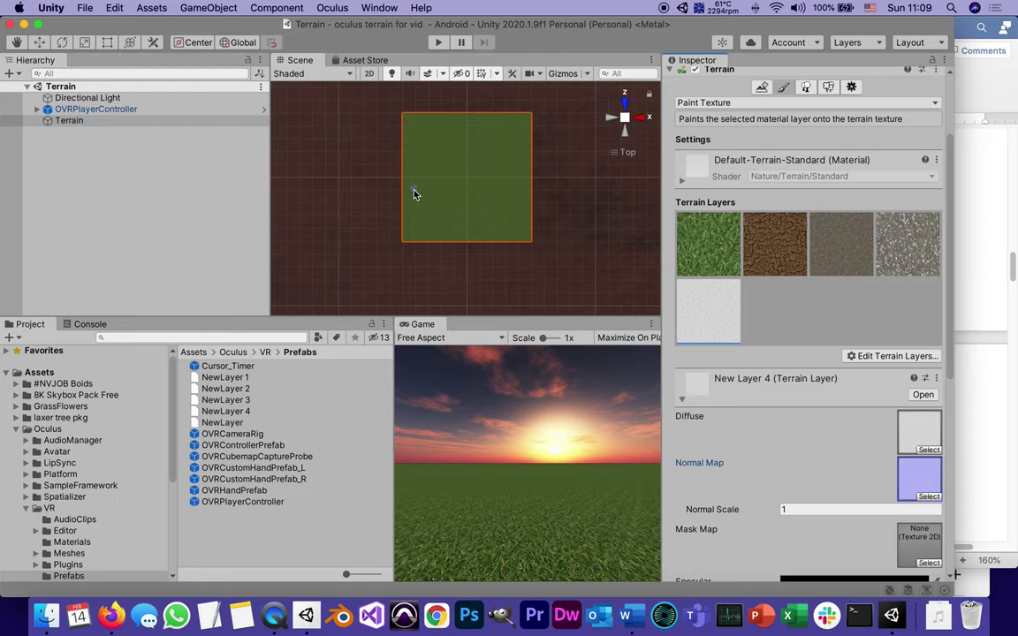
pyautogui.click(639, 624)
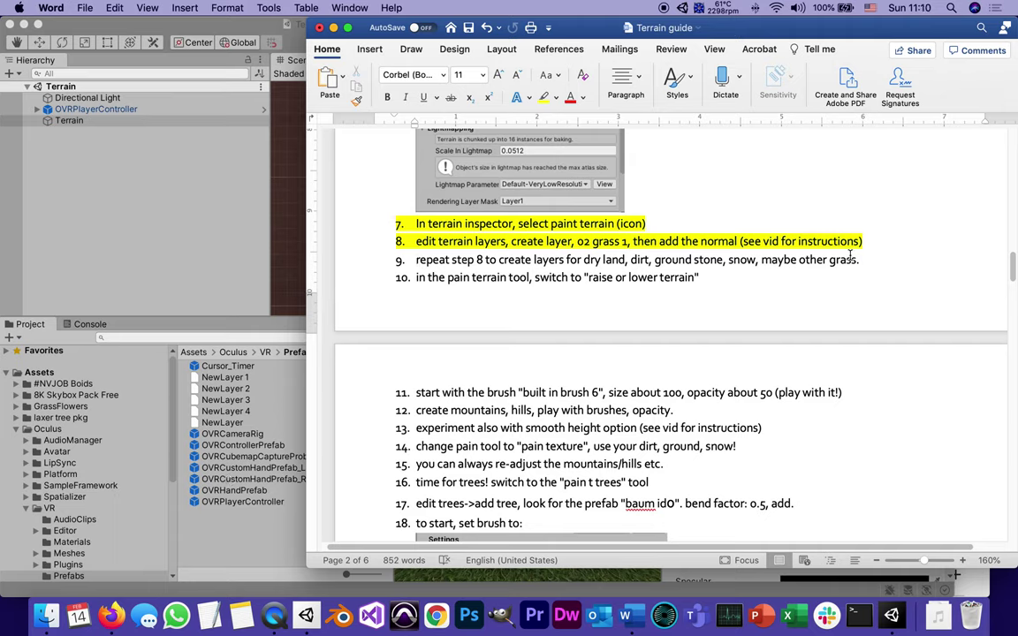
# Highlight step 9 of the Terrain guide in yellow
pyautogui.moveTo(858, 260); pyautogui.dragTo(419, 254)
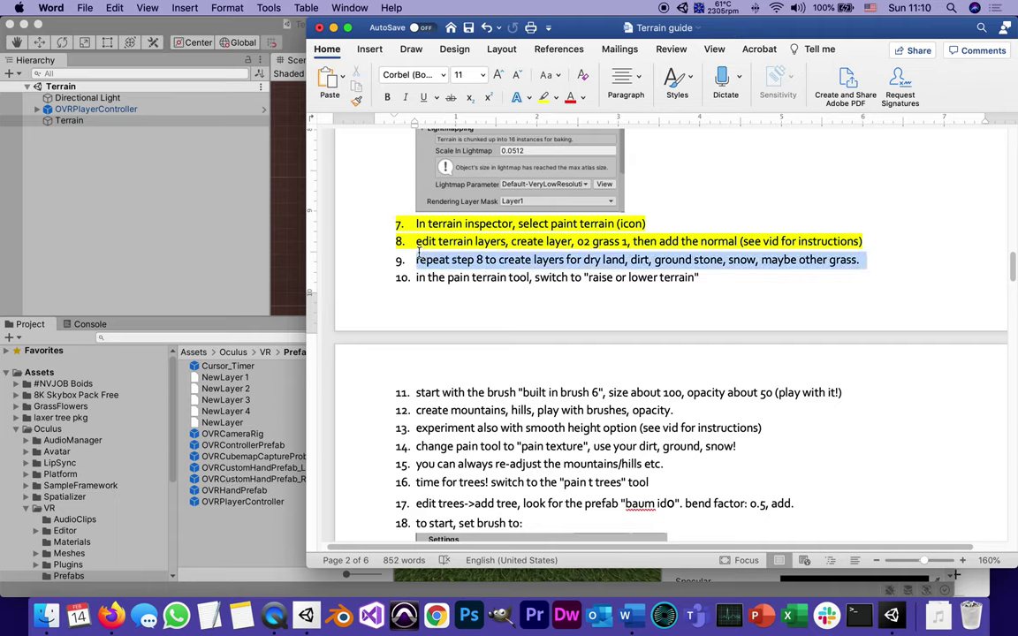
pyautogui.click(543, 97)
pyautogui.click(562, 236)
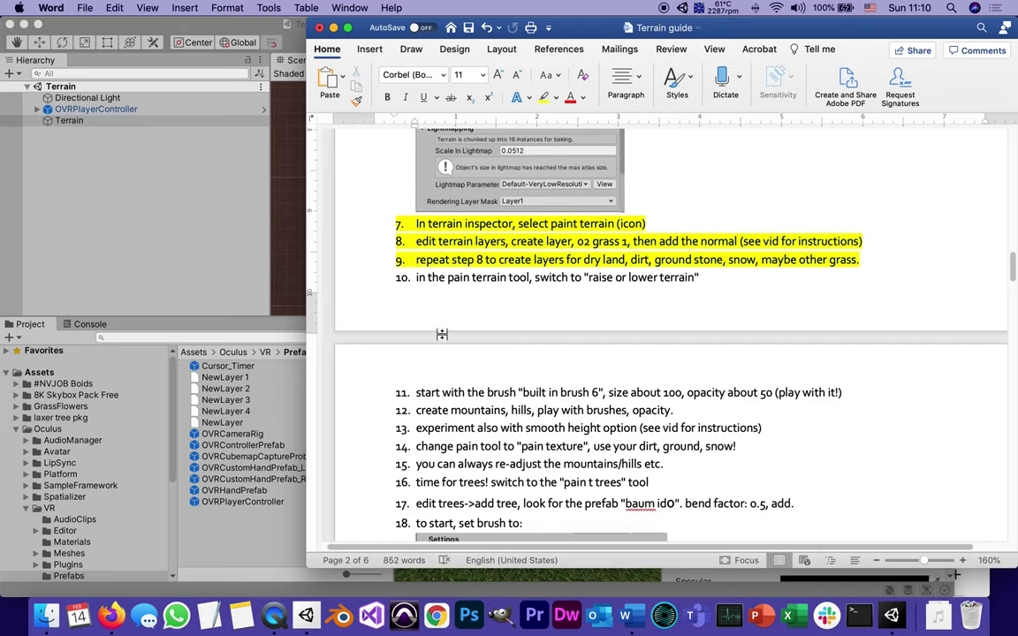
# Correct 'pain' to 'paint' in step 10, highlight it yellow, and return to Unity
pyautogui.write('t')
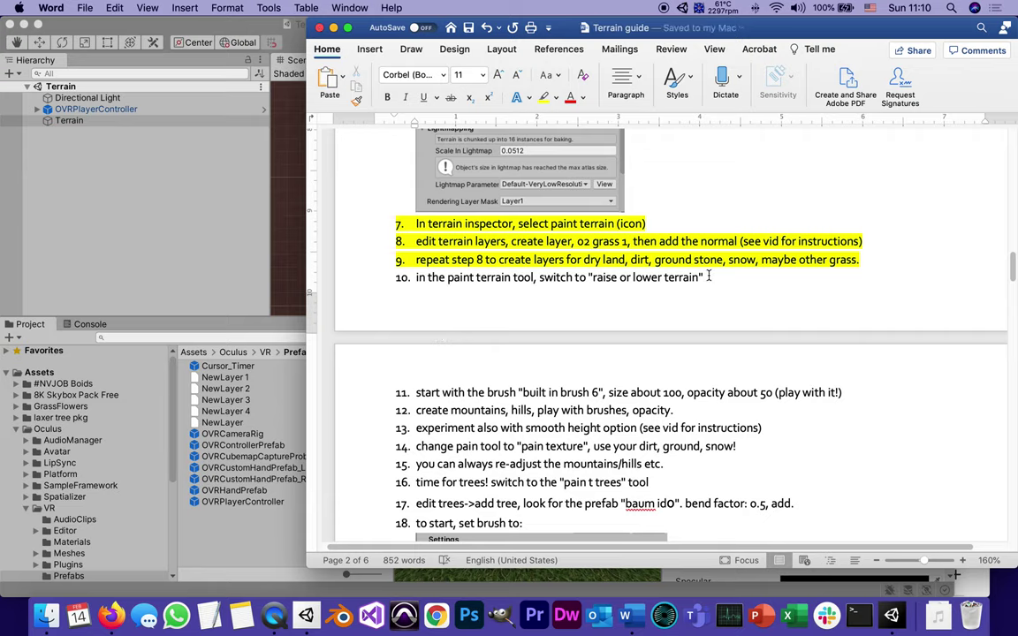
pyautogui.moveTo(704, 279); pyautogui.dragTo(412, 278)
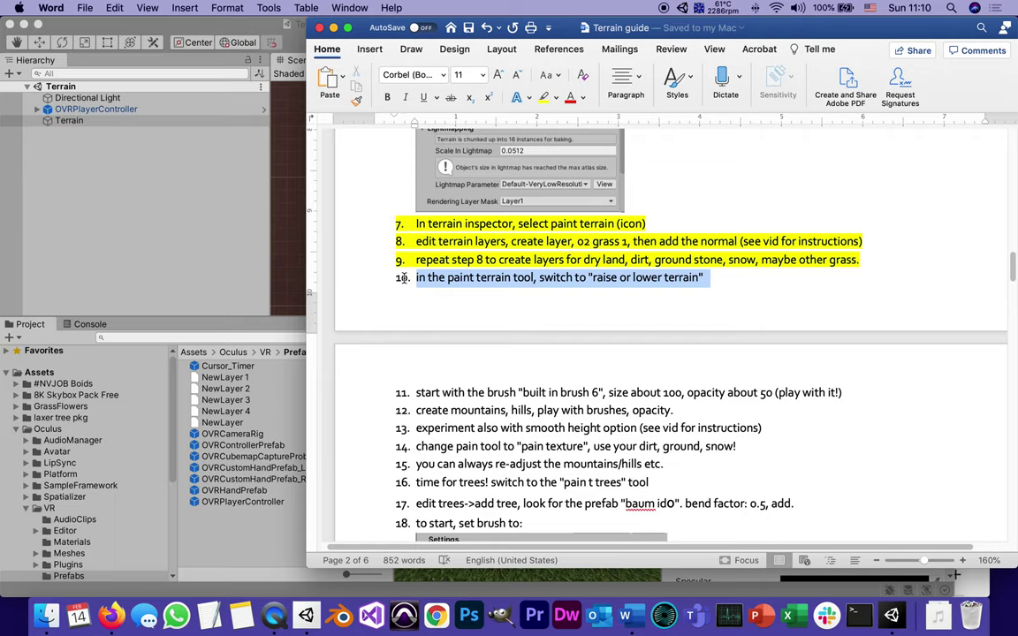
pyautogui.click(543, 97)
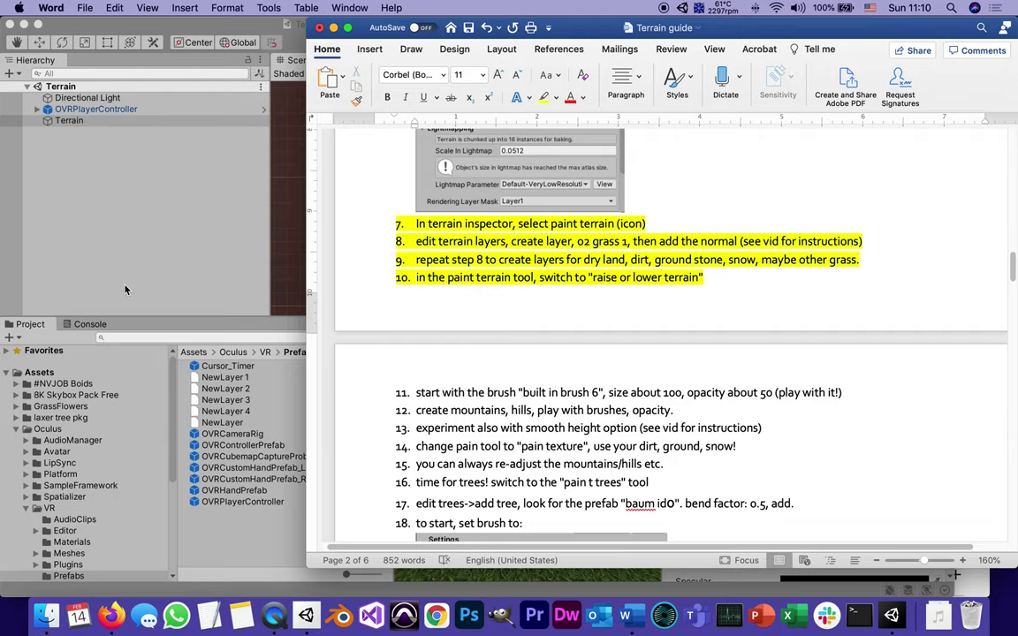
pyautogui.click(145, 255)
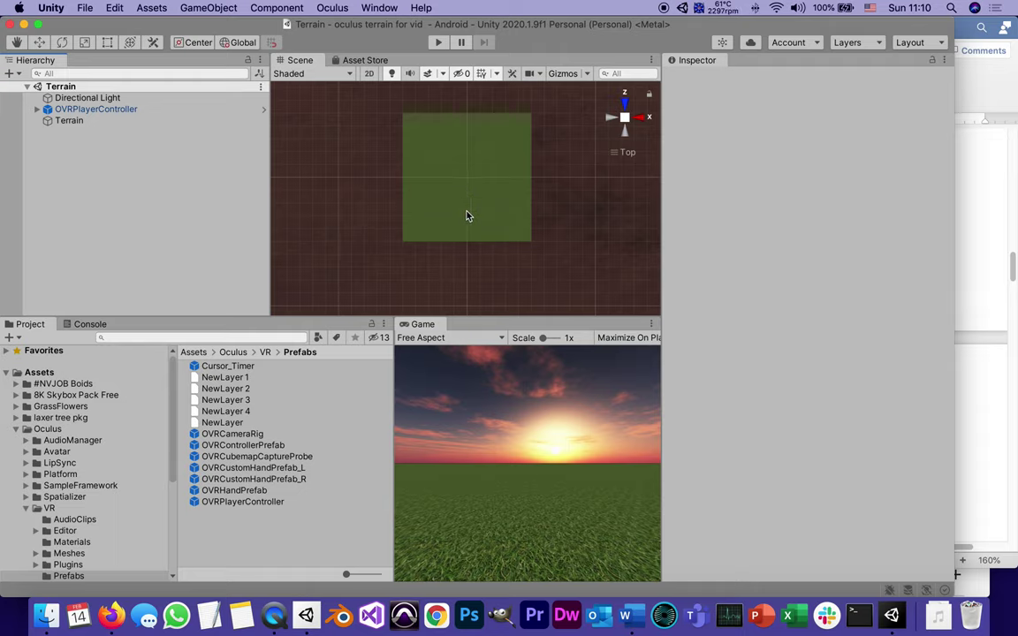
# Orbit and zoom to a close perspective of the terrain, select it, and show the tool-mode list
pyautogui.keyDown('alt'); pyautogui.moveTo(465, 109); pyautogui.dragTo(545, 219); pyautogui.keyUp('alt')
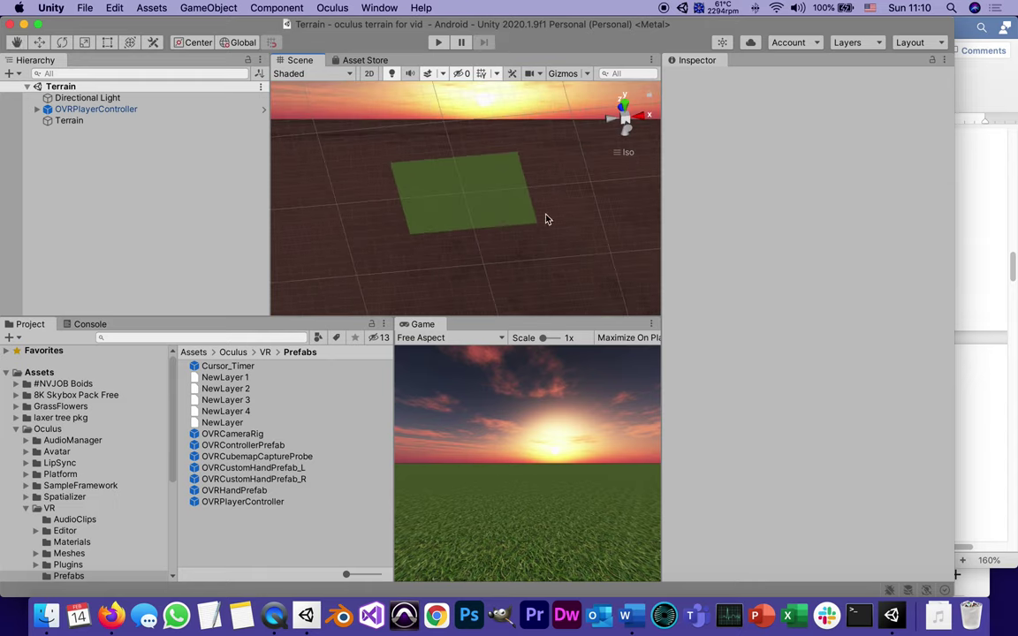
pyautogui.scroll(5, 546, 219)
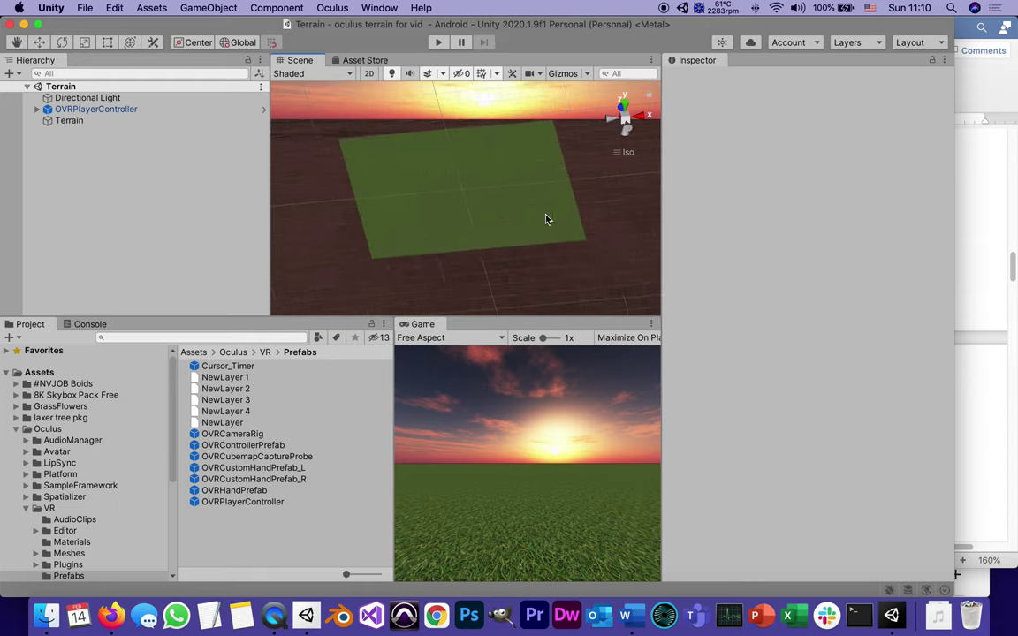
pyautogui.scroll(4, 546, 219)
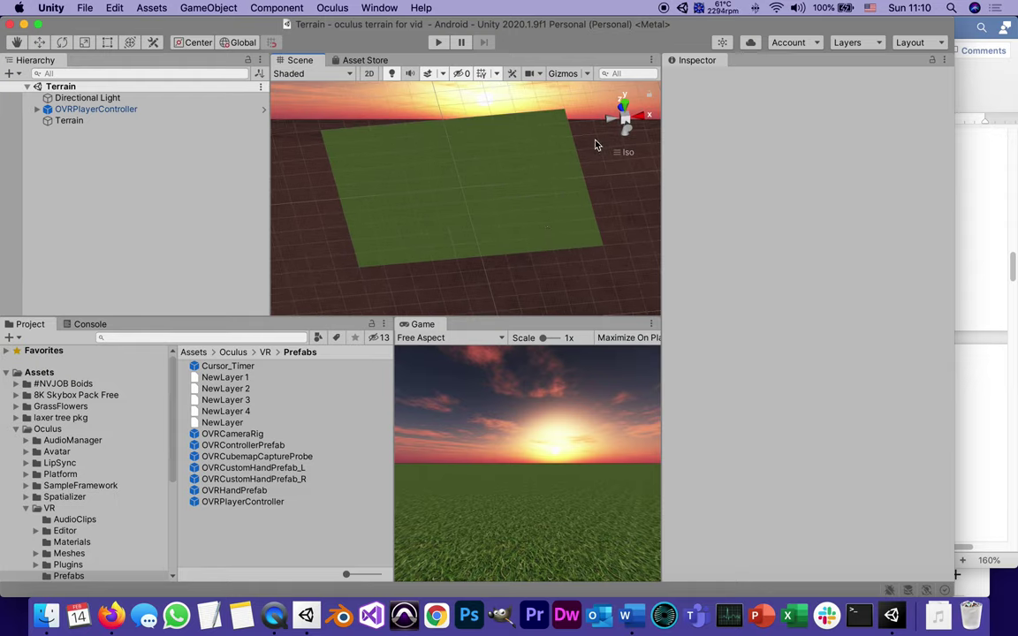
pyautogui.click(69, 120)
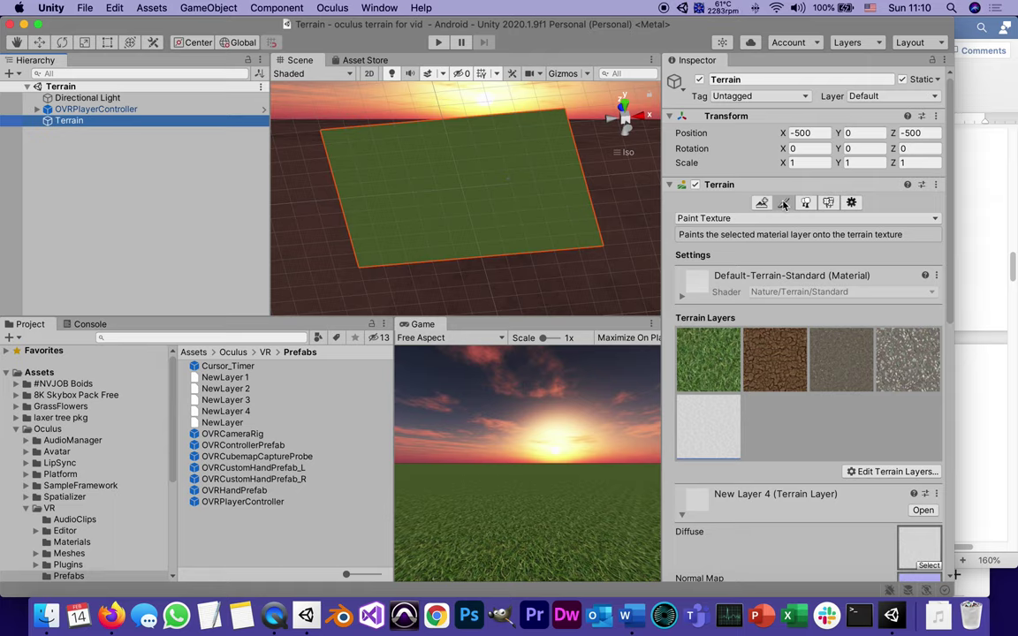
pyautogui.click(736, 219)
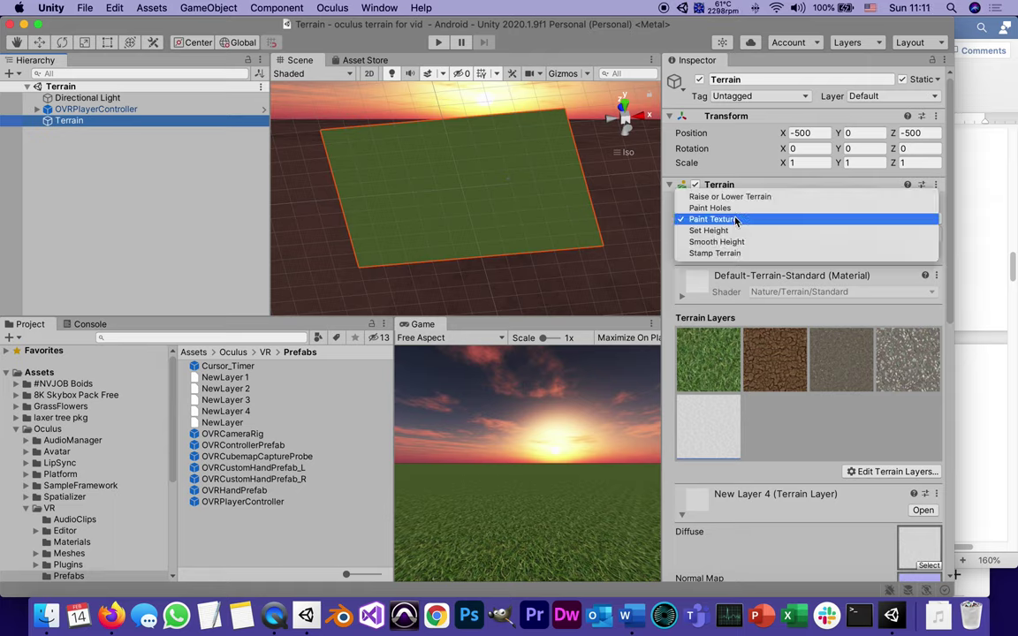
# Switch to Raise or Lower Terrain and choose the builtin_brush_6 cloud brush
pyautogui.click(730, 196)
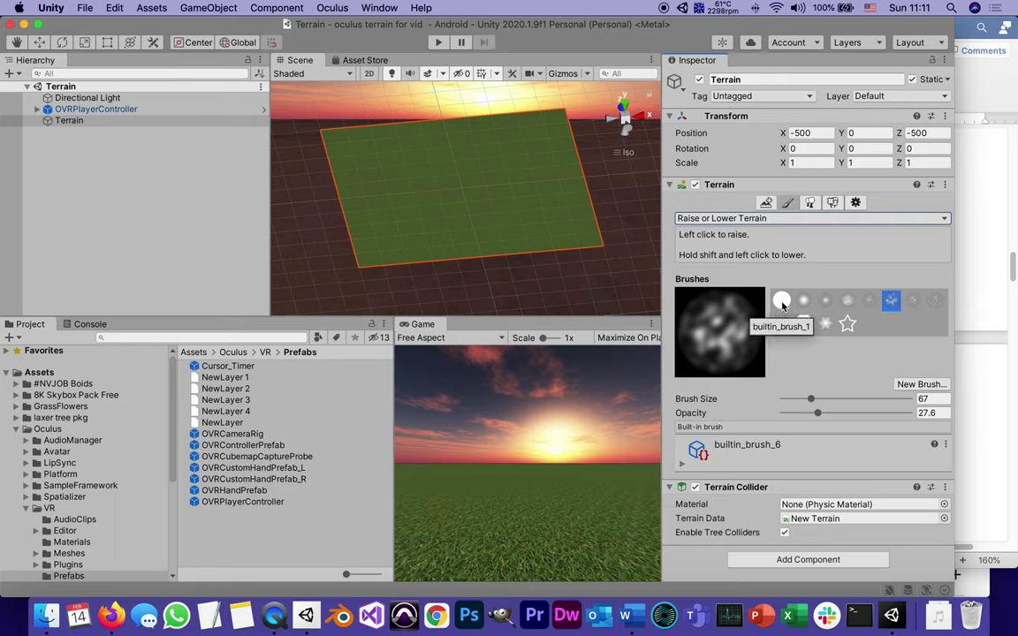
pyautogui.click(782, 302)
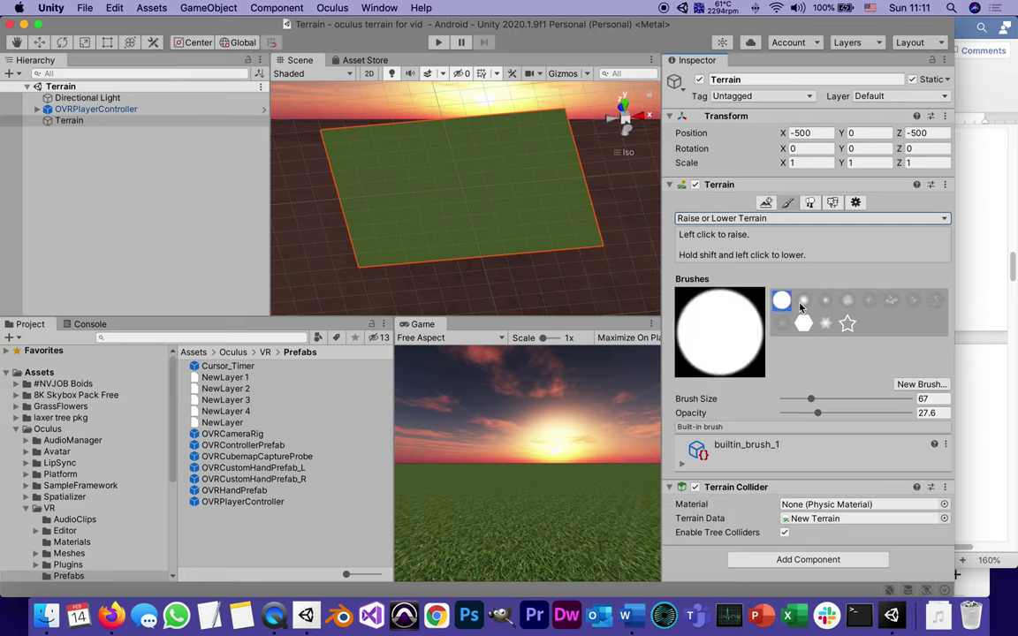
pyautogui.click(803, 301)
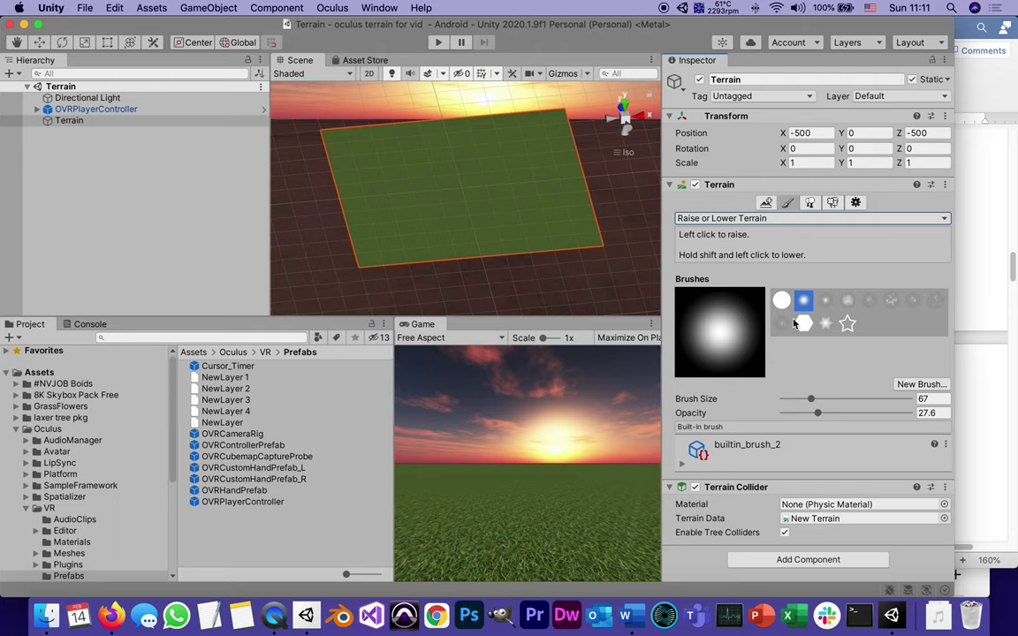
pyautogui.click(890, 301)
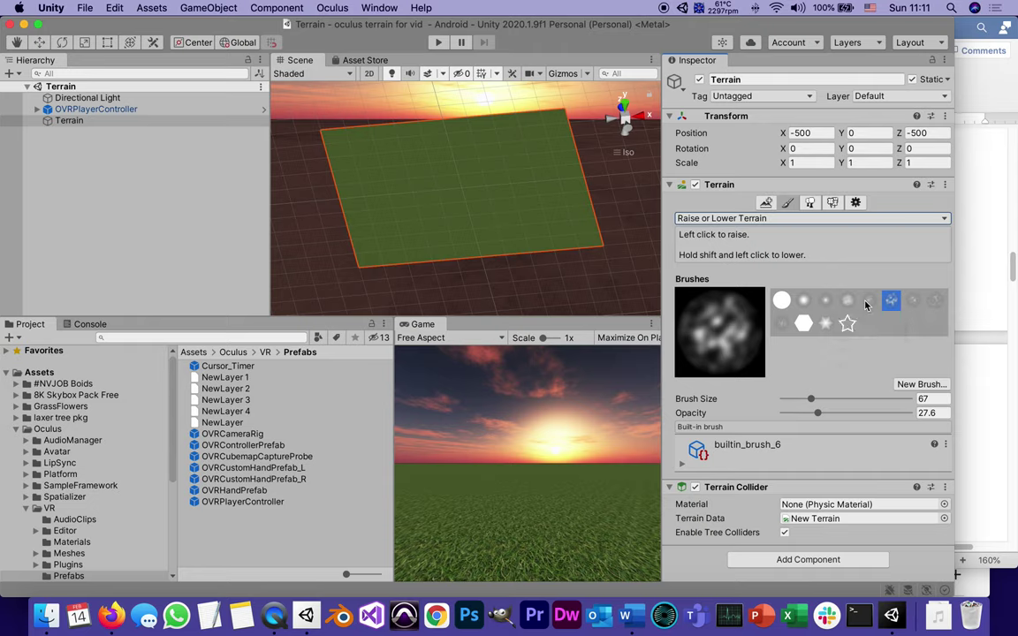
pyautogui.click(867, 302)
pyautogui.click(889, 301)
# Set Brush Size 100 and Opacity 50, then raise a first bump on the front edge
pyautogui.moveTo(808, 400); pyautogui.dragTo(820, 400)
pyautogui.click(930, 401)
pyautogui.write('100')
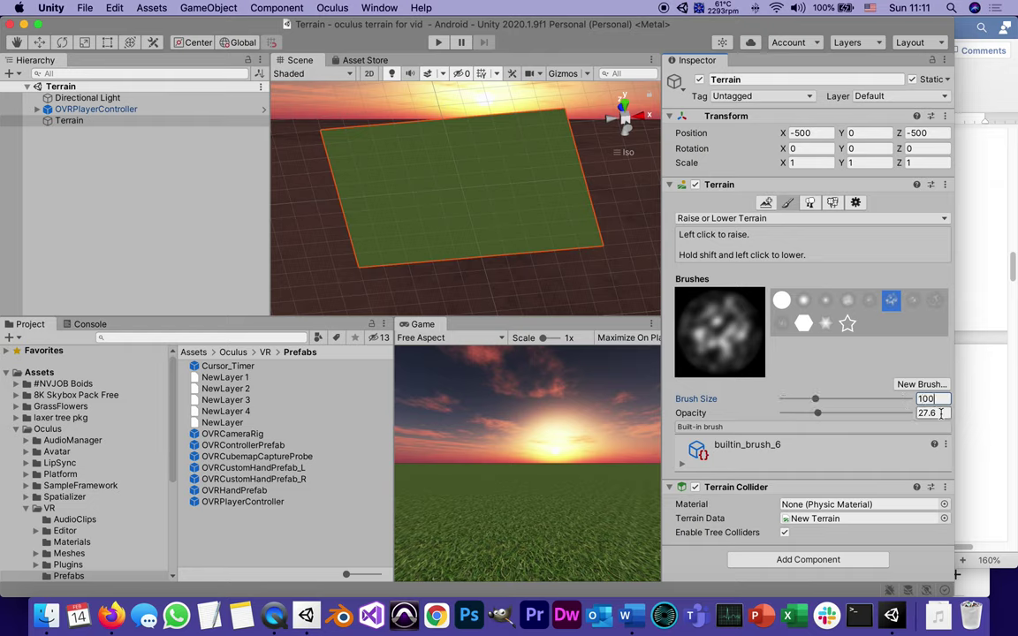
pyautogui.press('Tab')
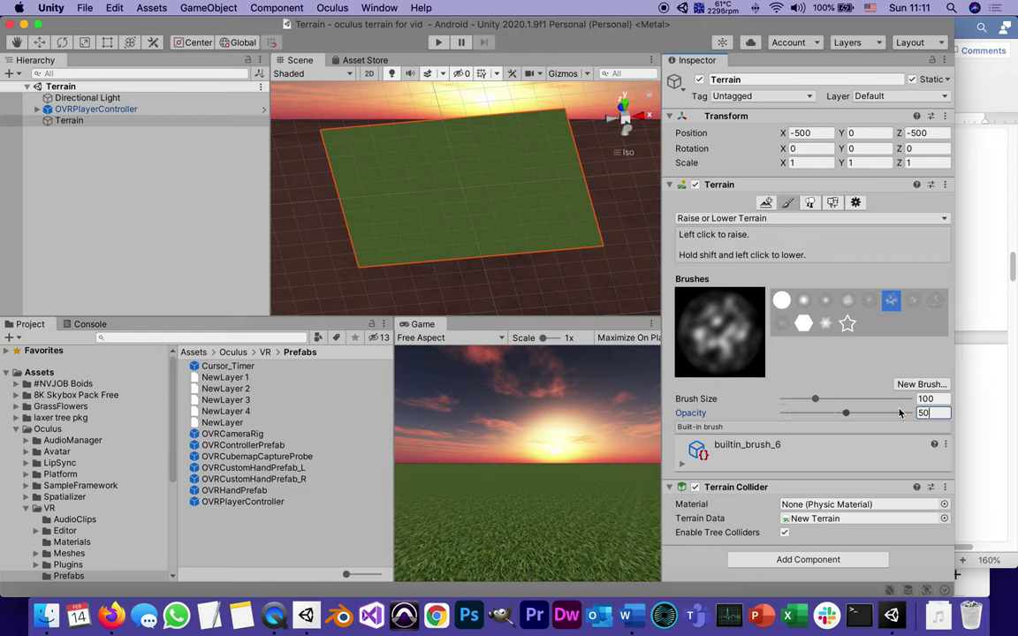
pyautogui.write('50')
pyautogui.moveTo(593, 245)
pyautogui.mouseDown()
pyautogui.moveTo(572, 243)
pyautogui.moveTo(593, 235)
pyautogui.moveTo(585, 223)
pyautogui.mouseUp()
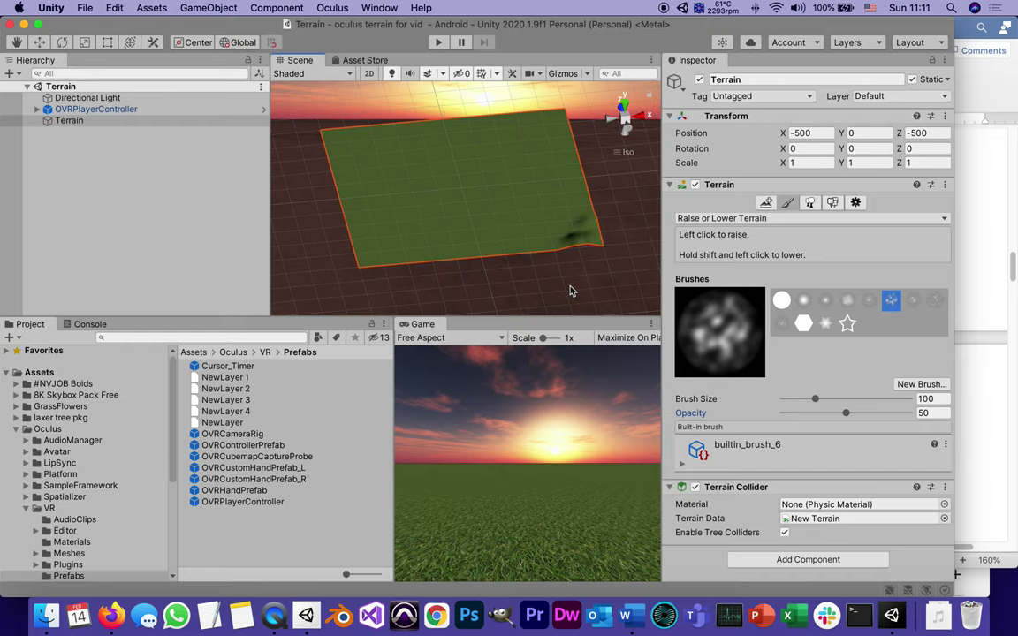
# Raise jagged ridges along the front and right edges, increasing brush opacity to 100
pyautogui.moveTo(574, 250)
pyautogui.mouseDown()
pyautogui.moveTo(564, 231)
pyautogui.moveTo(543, 257)
pyautogui.mouseUp()
pyautogui.moveTo(845, 414); pyautogui.dragTo(920, 402)
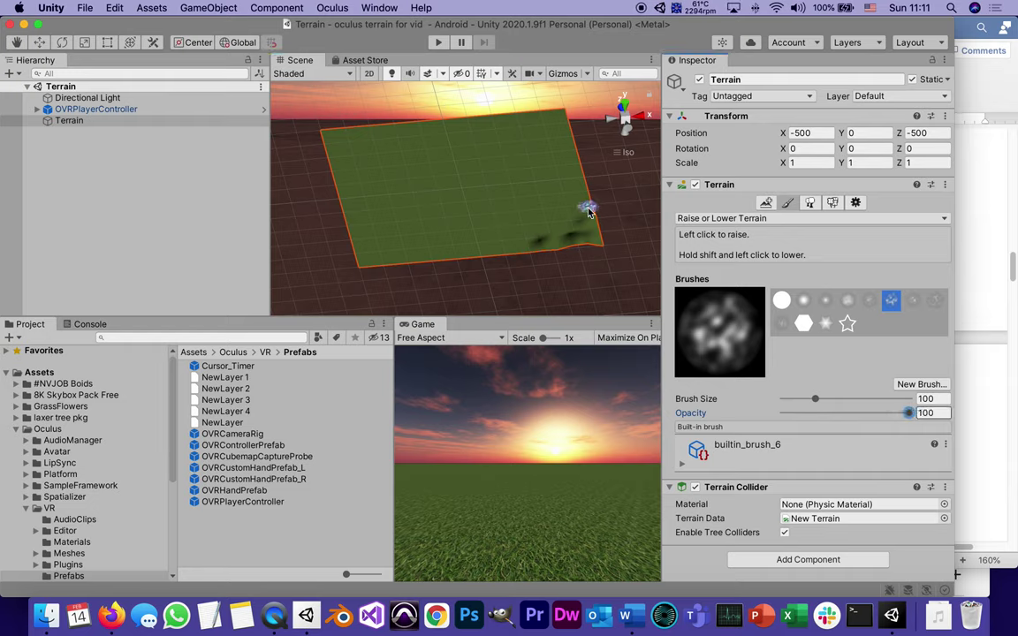
pyautogui.moveTo(589, 212)
pyautogui.mouseDown()
pyautogui.moveTo(577, 178)
pyautogui.moveTo(581, 198)
pyautogui.moveTo(584, 189)
pyautogui.mouseUp()
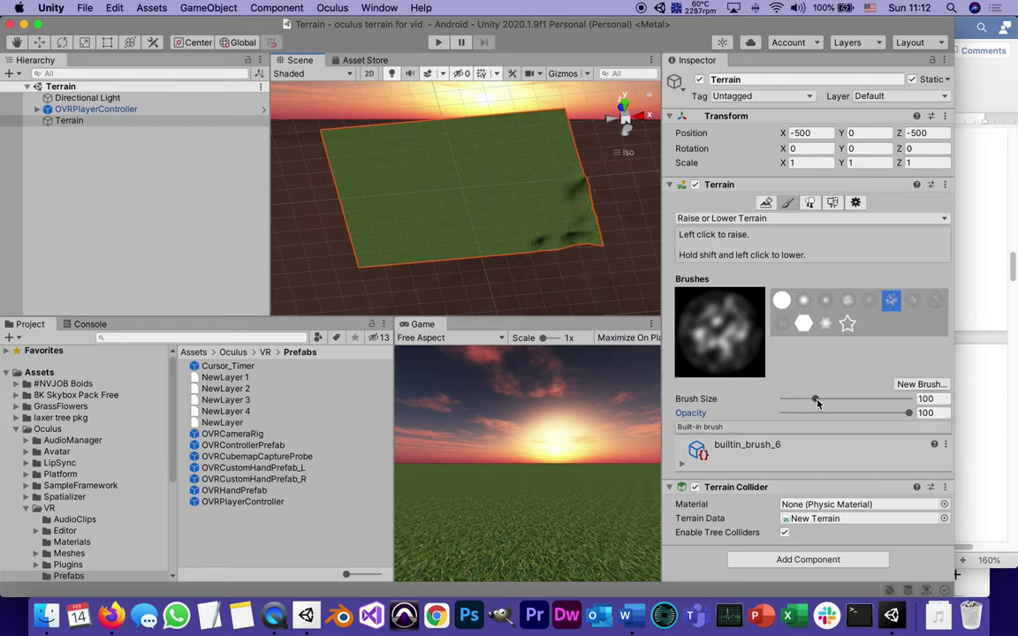
# Try brush size 735, set it back to 100, and pick builtin_brush_7
pyautogui.moveTo(814, 399); pyautogui.dragTo(845, 399)
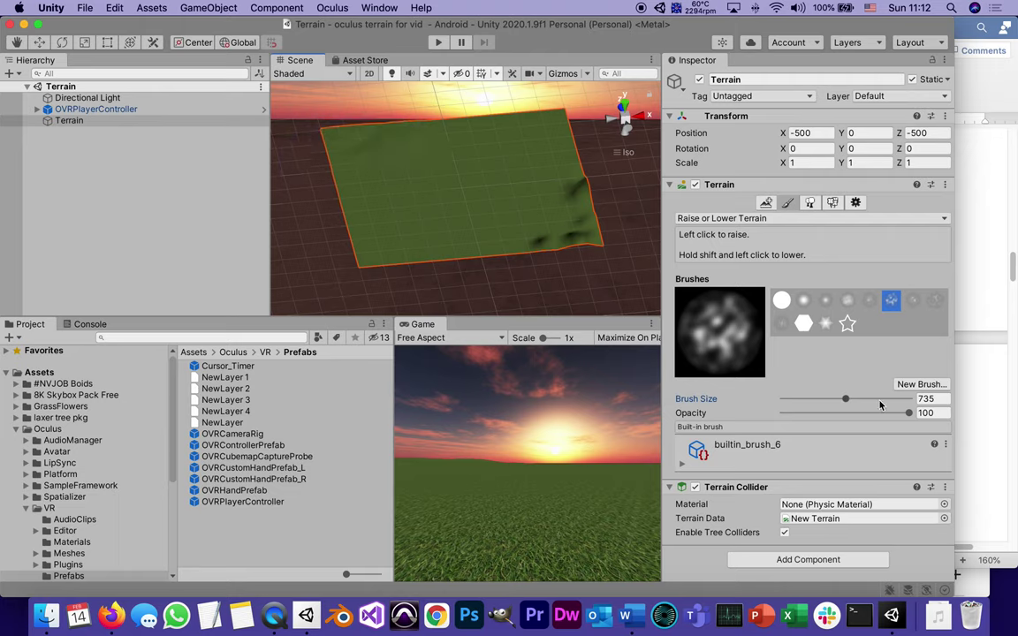
pyautogui.click(917, 400)
pyautogui.write('100')
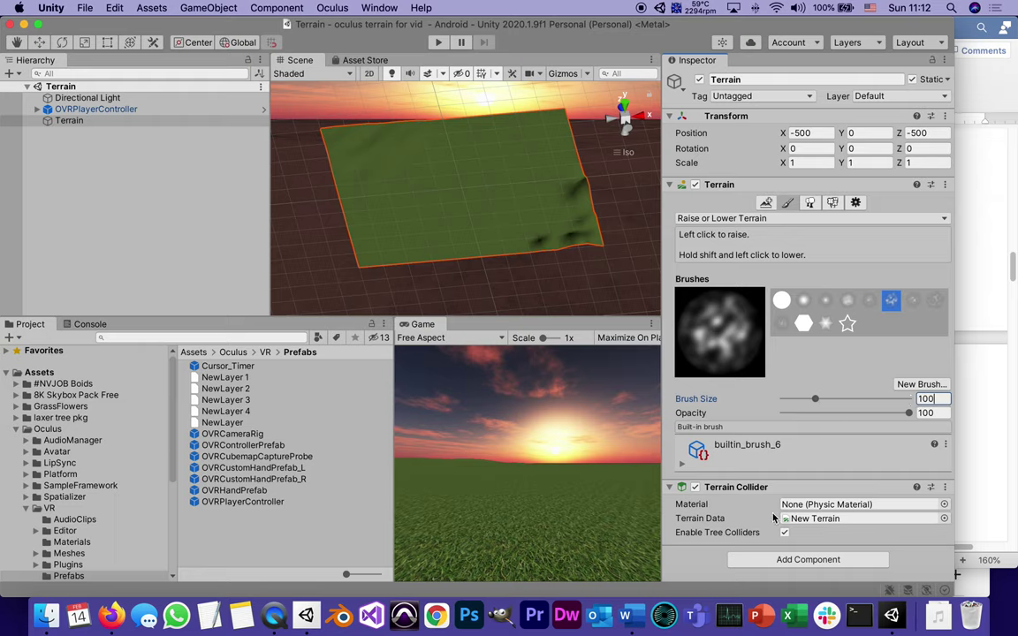
pyautogui.click(913, 300)
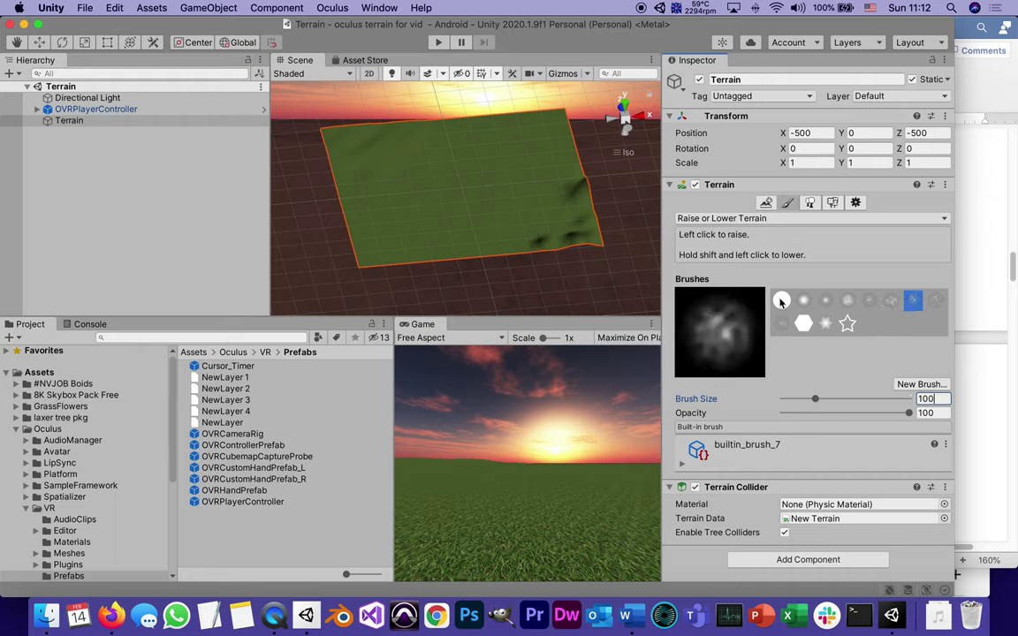
# Test a mound with the hard round builtin_brush_1 at size 100, then undo it
pyautogui.click(781, 302)
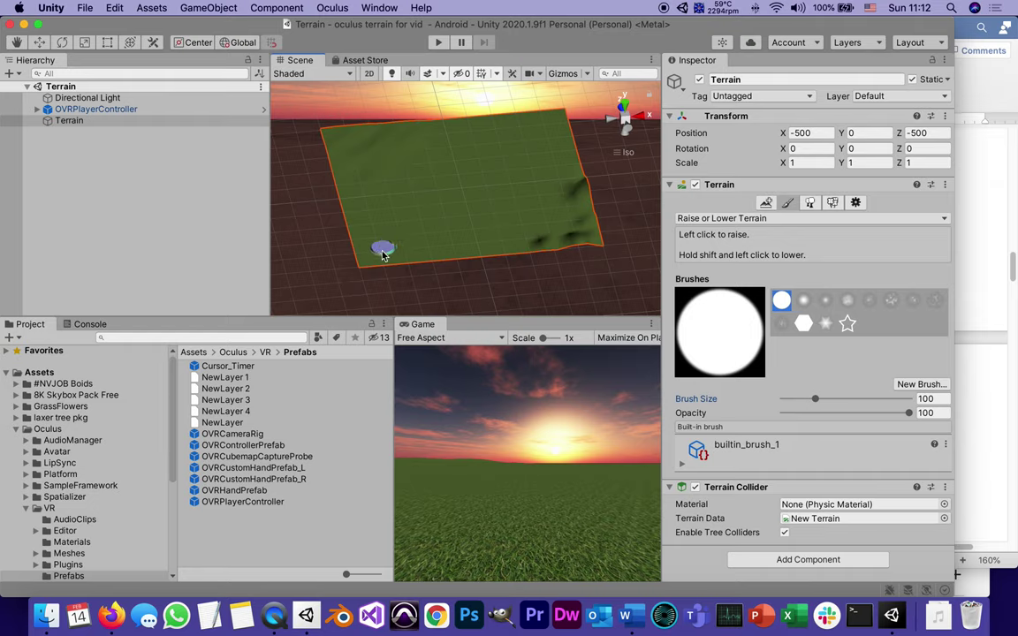
pyautogui.scroll(2, 364, 261)
pyautogui.scroll(2, 363, 261)
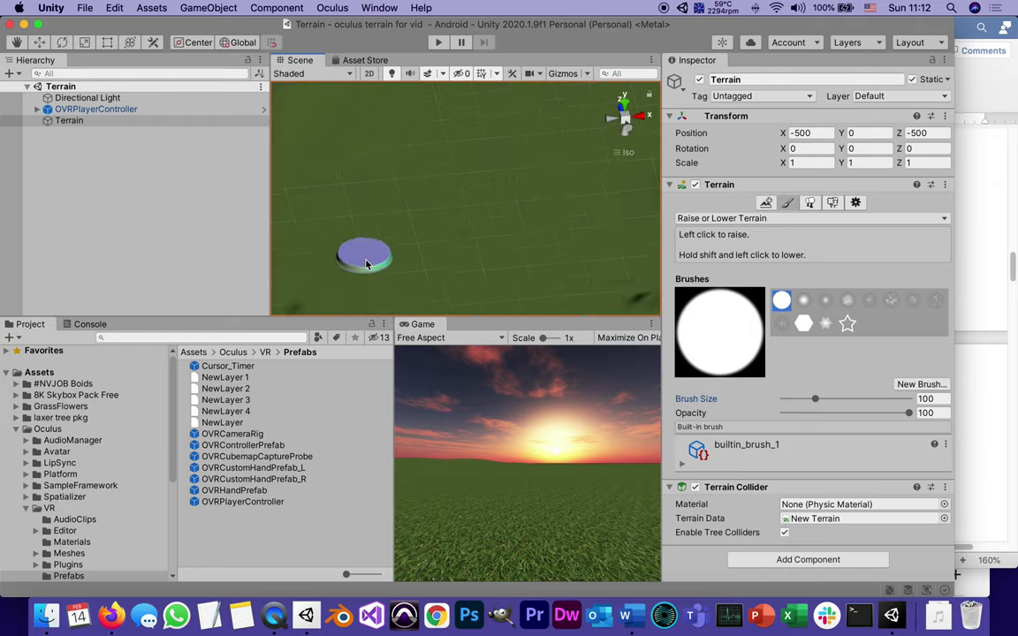
pyautogui.moveTo(363, 250)
pyautogui.mouseDown()
pyautogui.moveTo(387, 244)
pyautogui.moveTo(339, 282)
pyautogui.moveTo(334, 275)
pyautogui.mouseUp()
pyautogui.press('super+z')
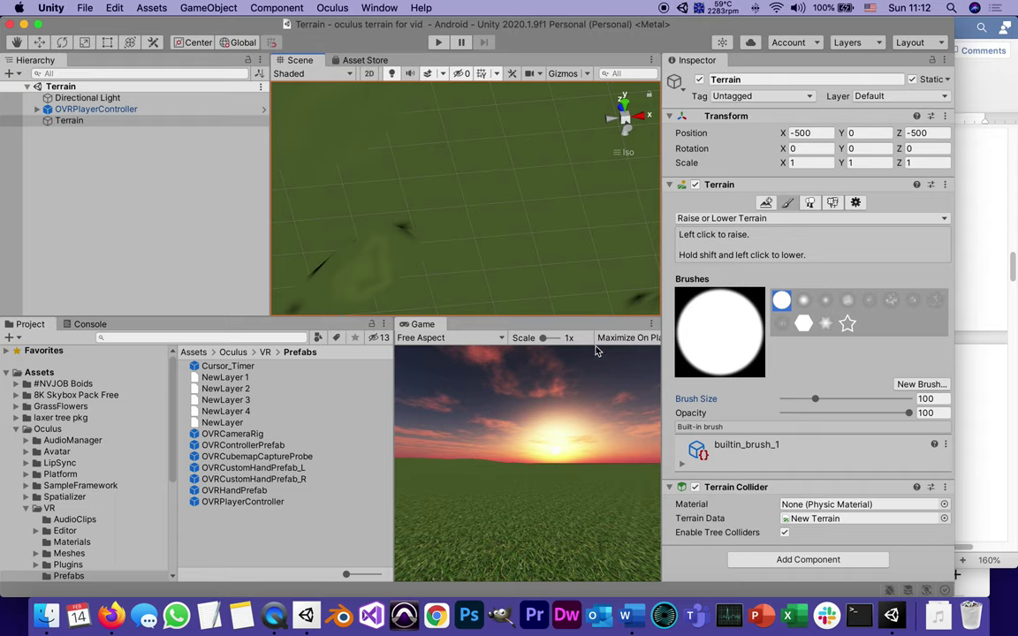
pyautogui.scroll(-3, 477, 204)
pyautogui.scroll(-2, 477, 205)
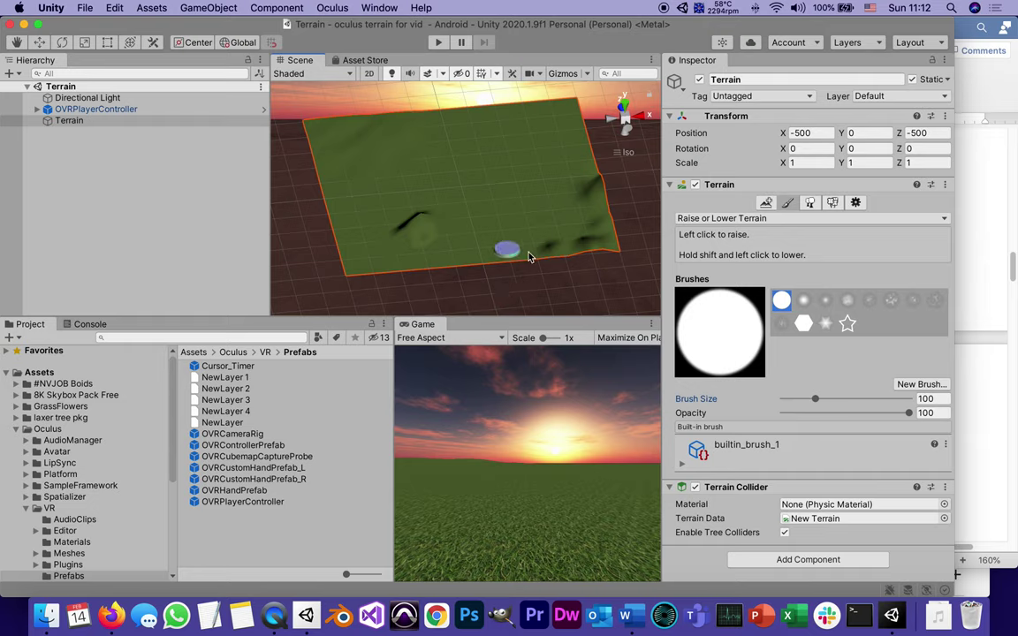
# Return to the builtin_brush_6 cloud brush, reselect Terrain, and raise low hills along the front-left edge
pyautogui.click(890, 301)
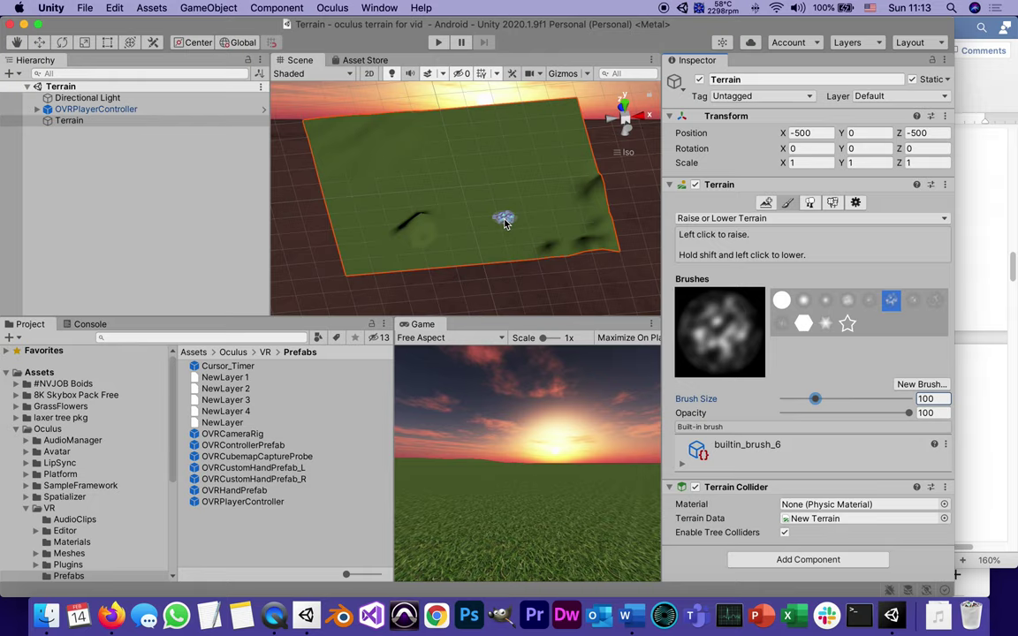
pyautogui.click(95, 109)
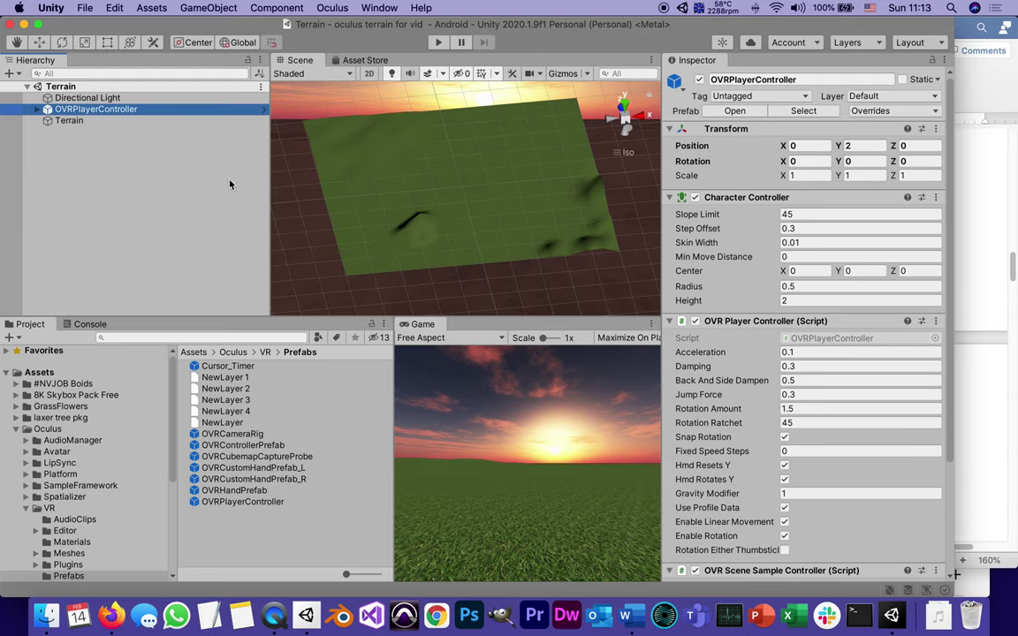
pyautogui.click(84, 121)
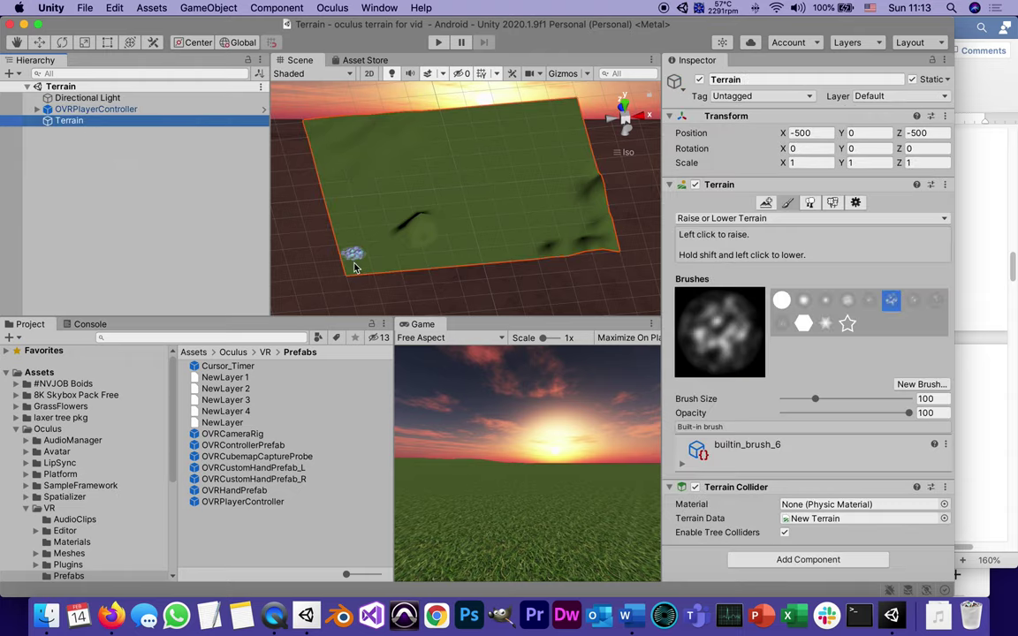
pyautogui.moveTo(353, 272)
pyautogui.mouseDown()
pyautogui.moveTo(324, 183)
pyautogui.moveTo(302, 176)
pyautogui.moveTo(320, 232)
pyautogui.moveTo(402, 267)
pyautogui.moveTo(405, 259)
pyautogui.mouseUp()
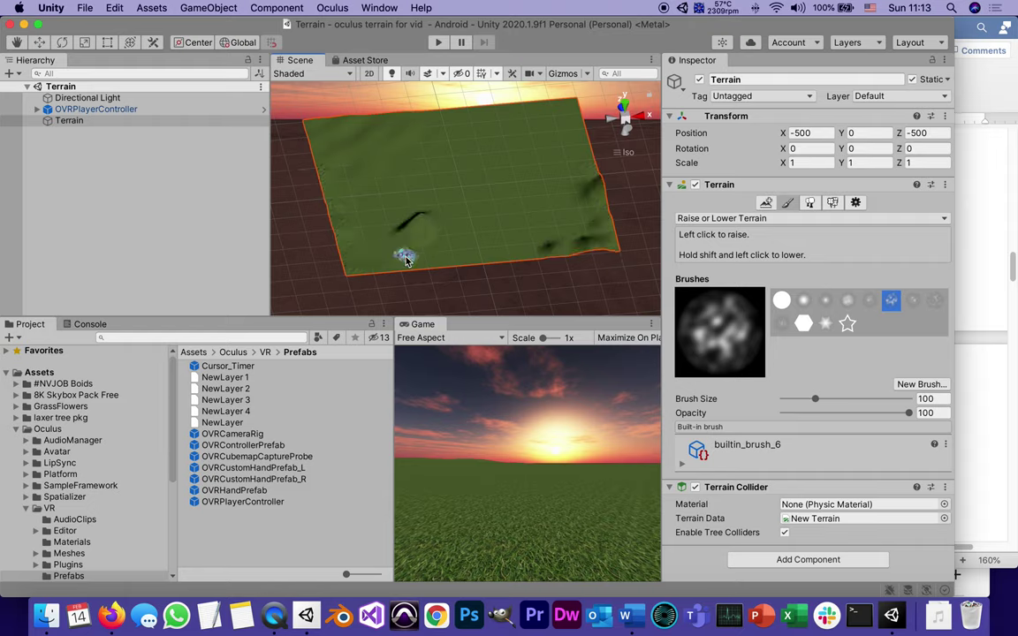